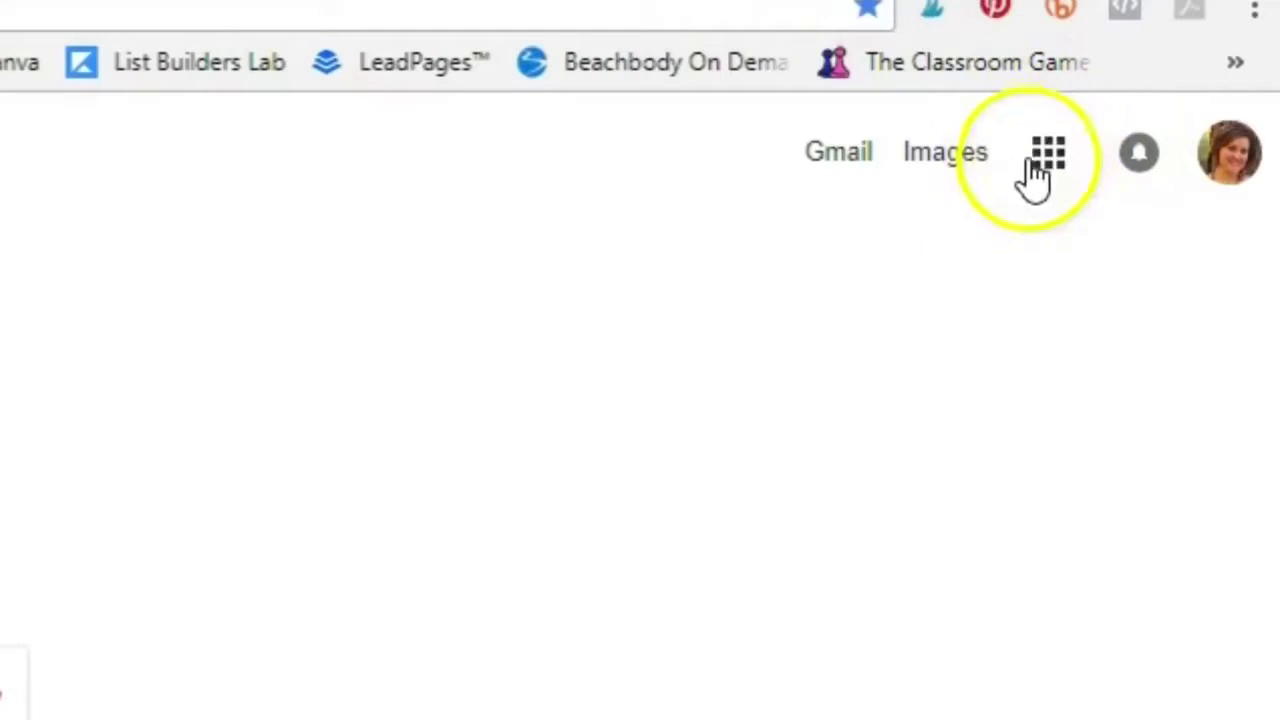
Step: Open Google Calendar from the Google home page
left_click(1052, 168)
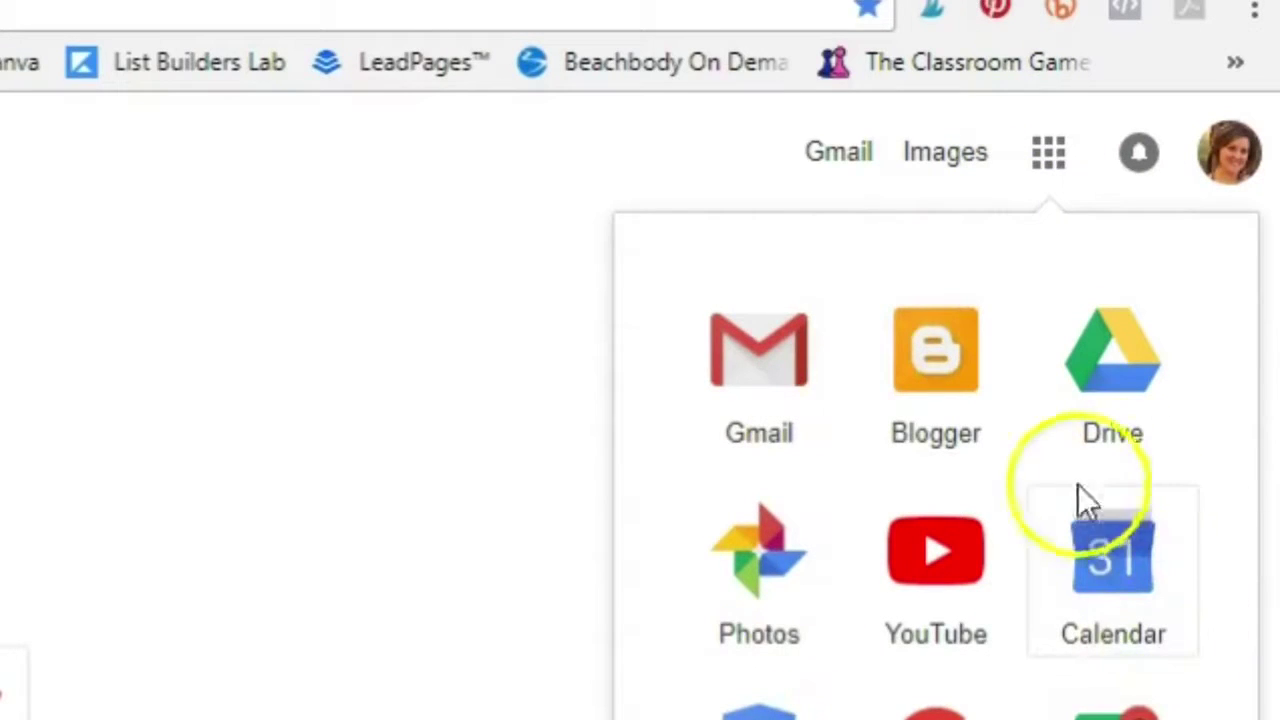
left_click(1150, 588)
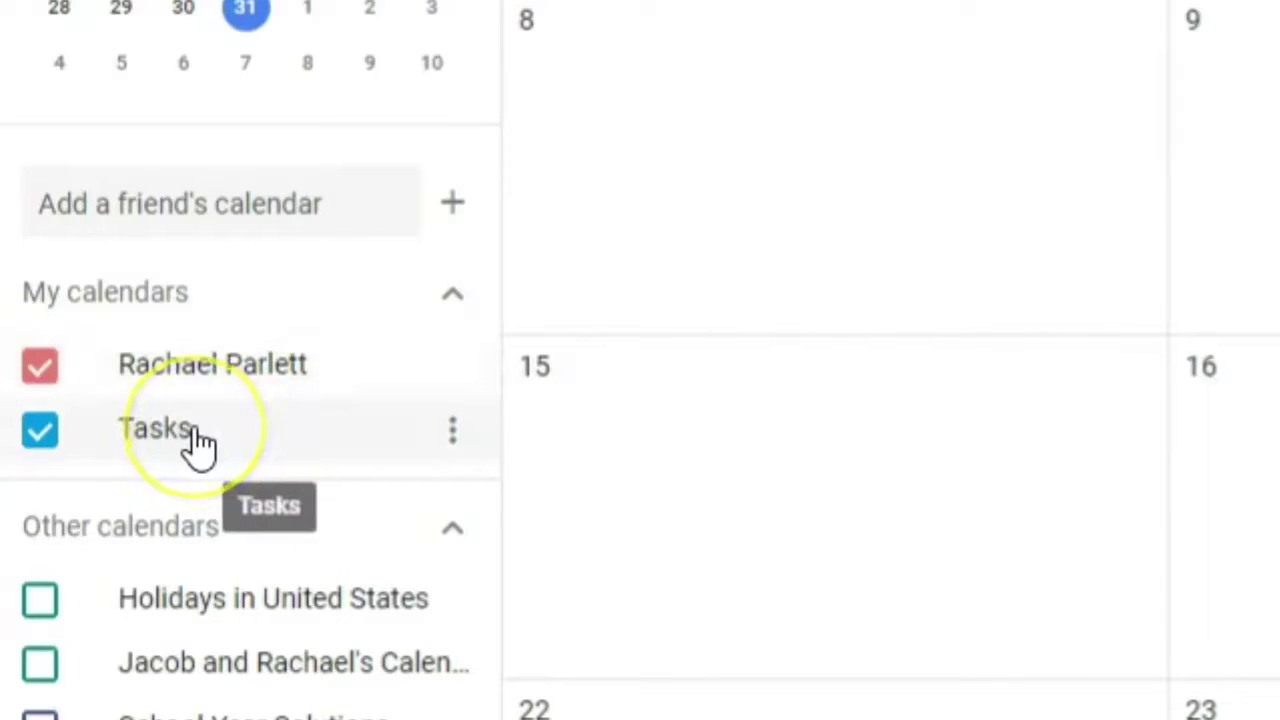
Step: Switch the Tasks calendar to Reminders and back to Tasks
left_click(452, 442)
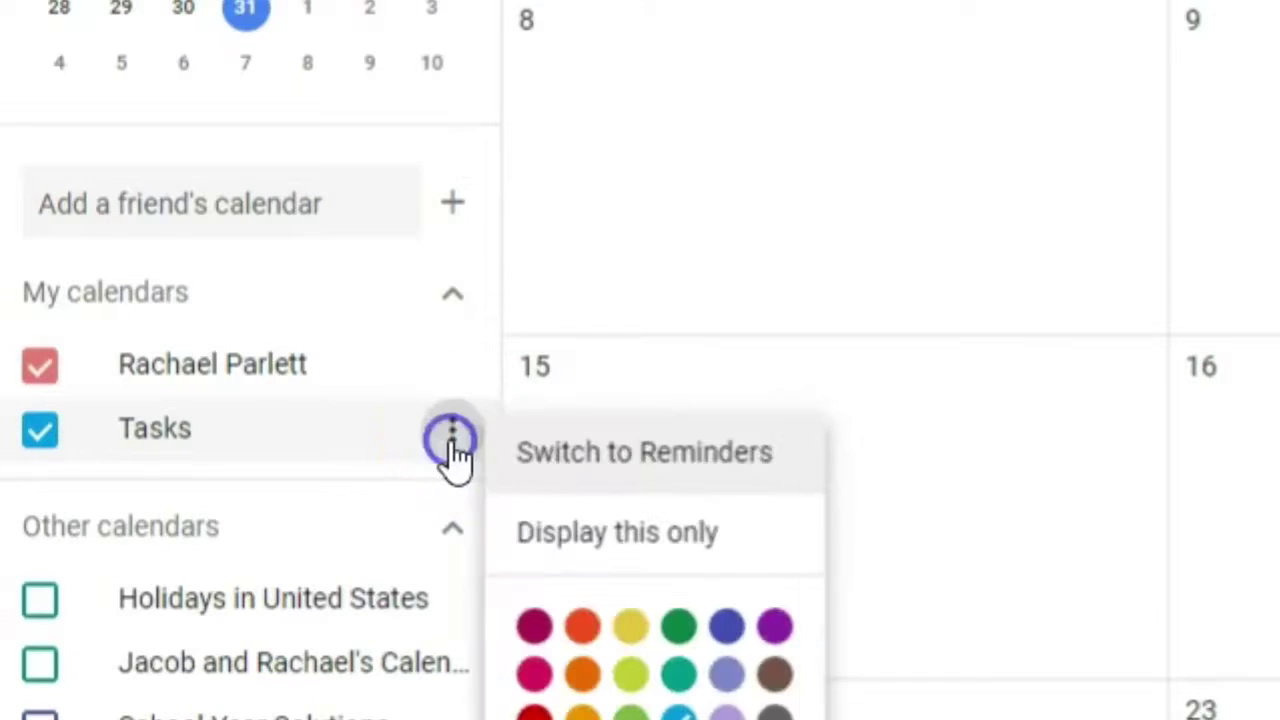
left_click(557, 457)
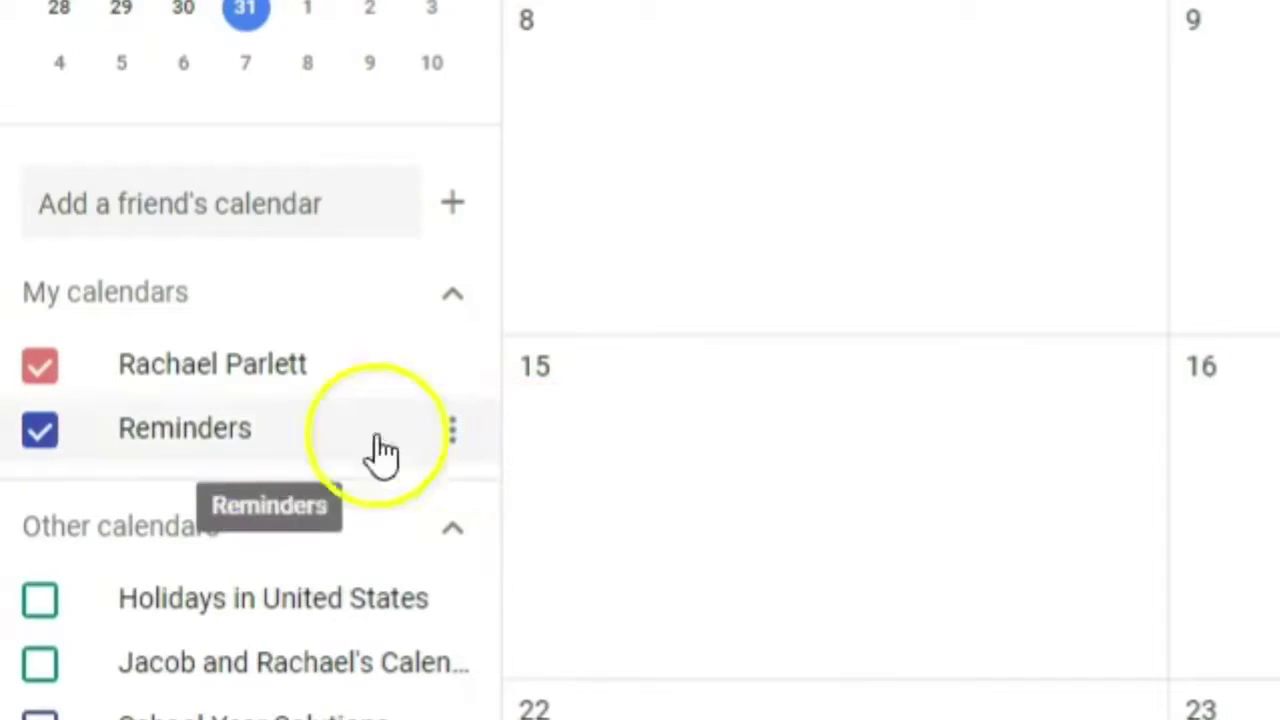
left_click(464, 436)
left_click(570, 462)
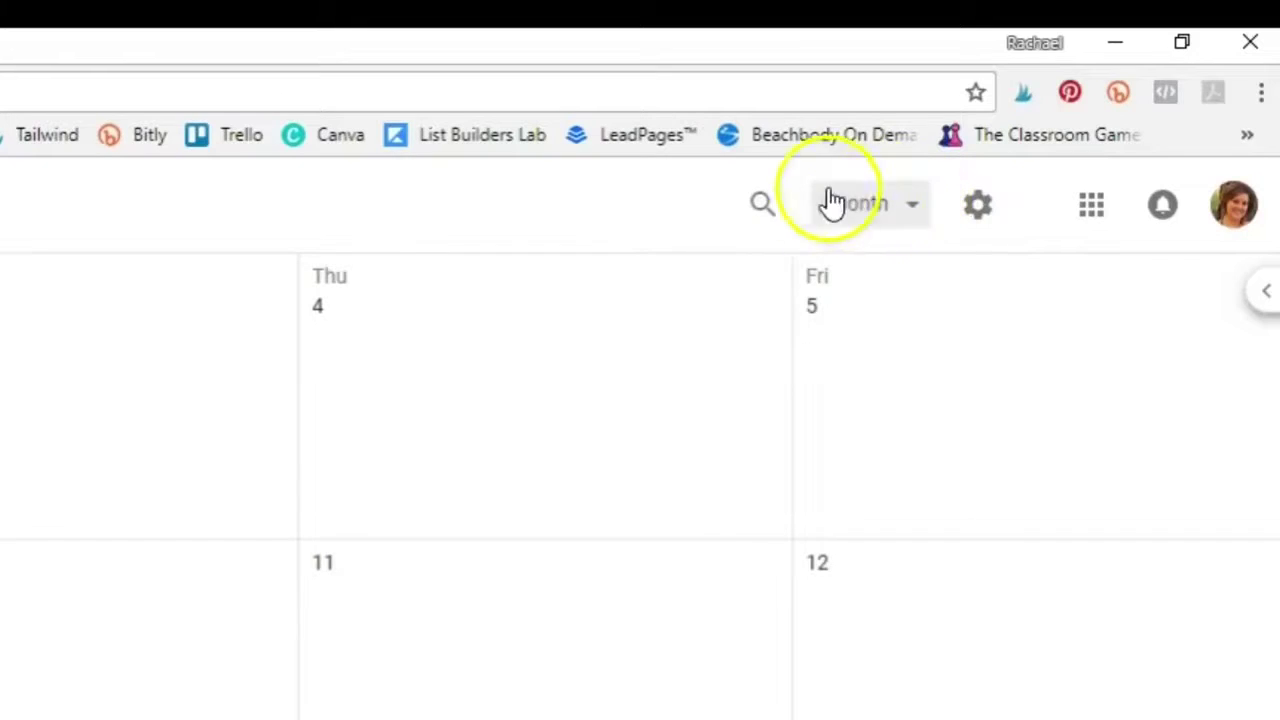
Step: View the calendar in the Day layout and in the Week layout
left_click(874, 215)
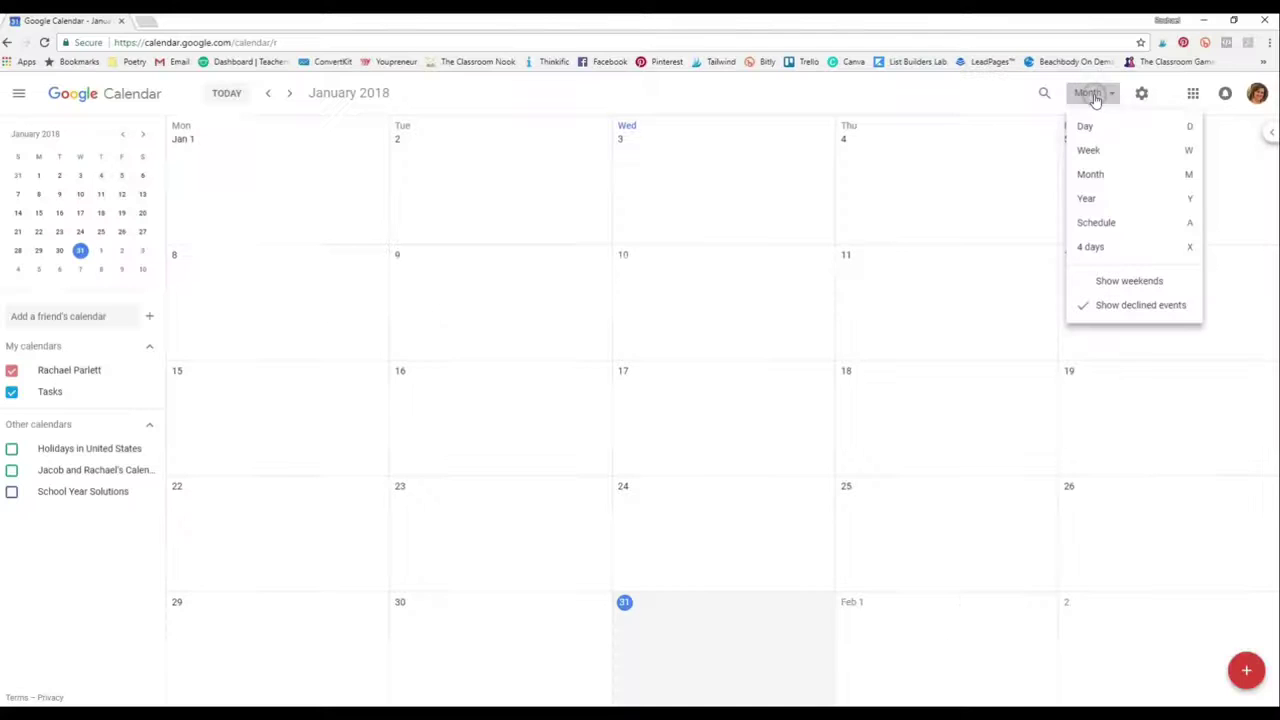
left_click(1094, 130)
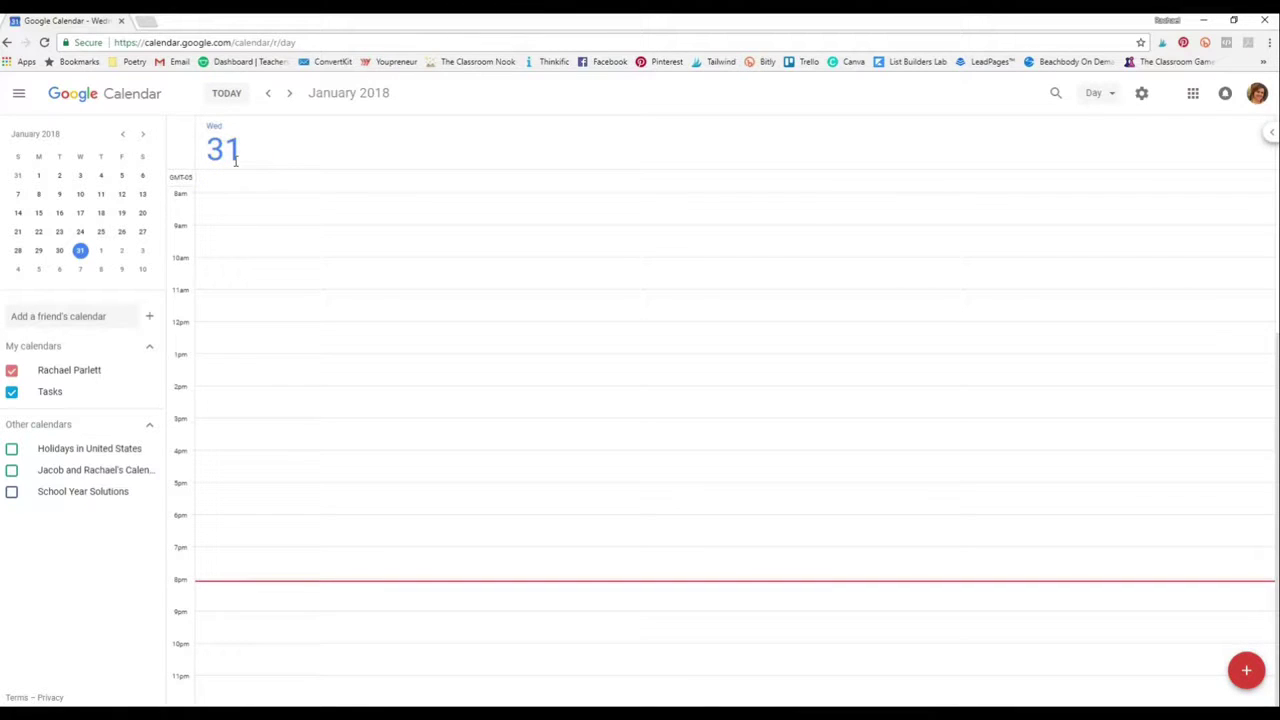
left_click(1094, 93)
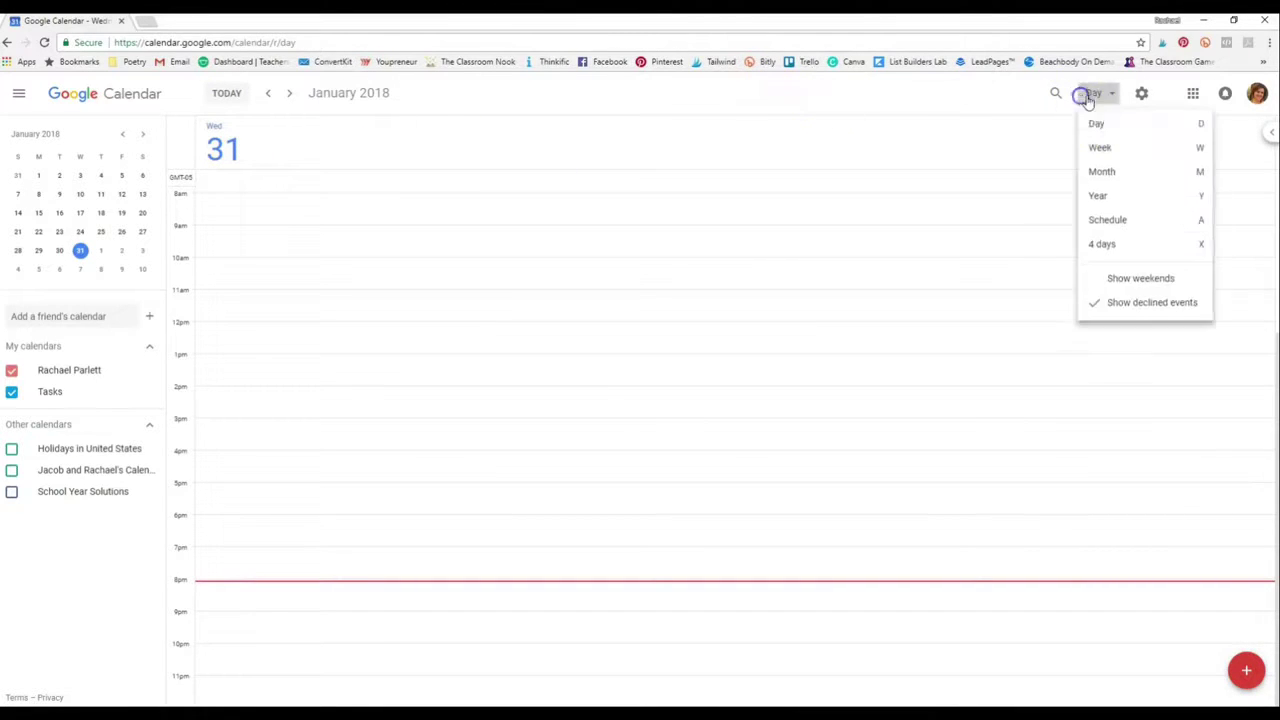
left_click(1098, 151)
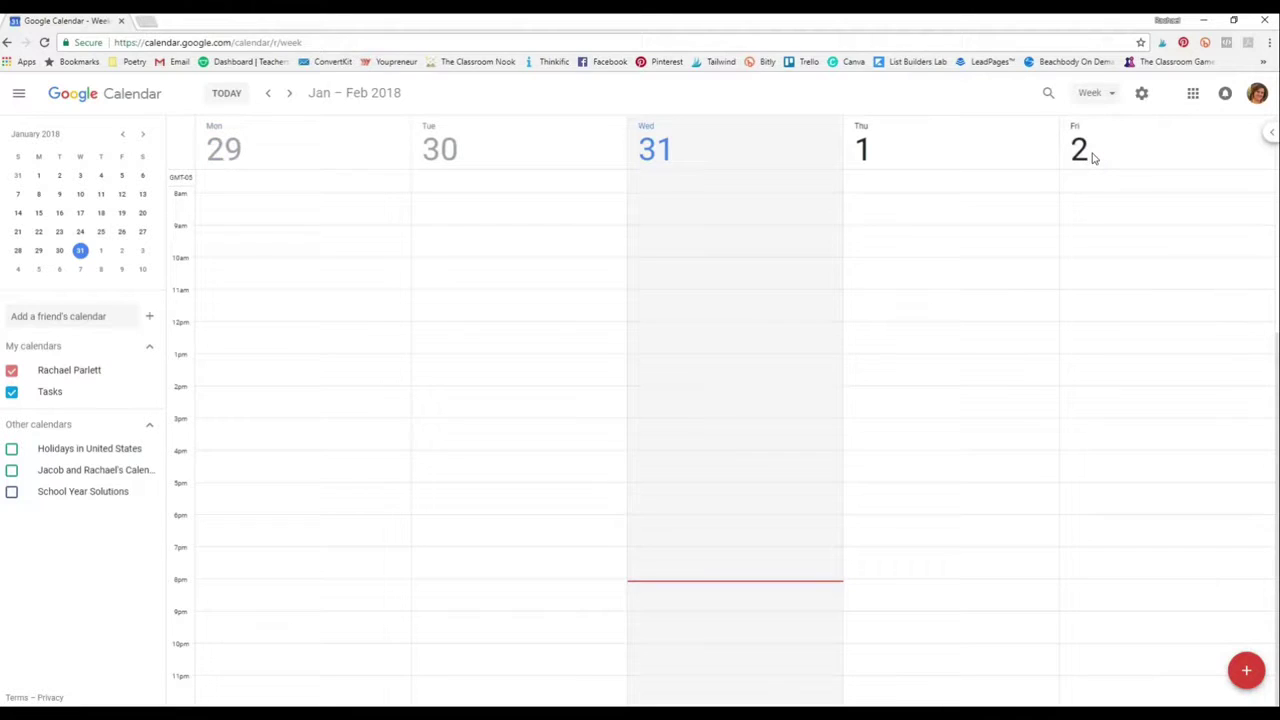
Step: Turn on the display of weekends in the Week view
left_click(1106, 91)
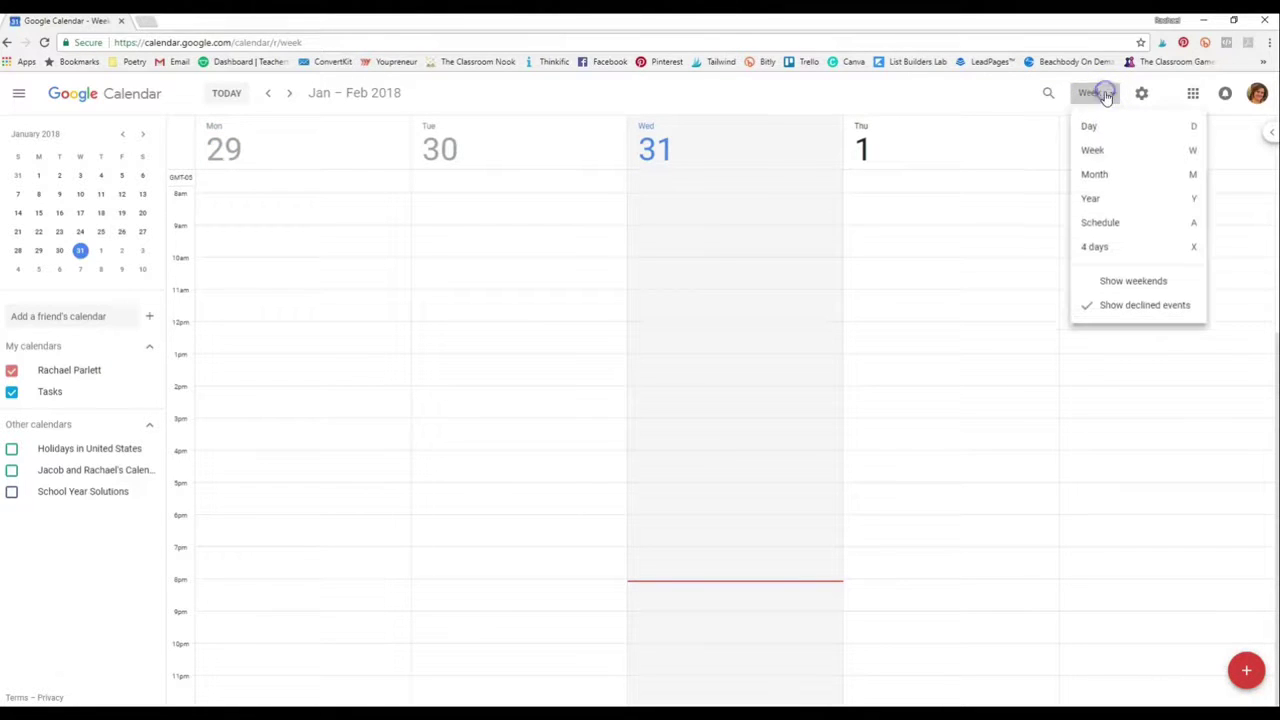
left_click(1107, 160)
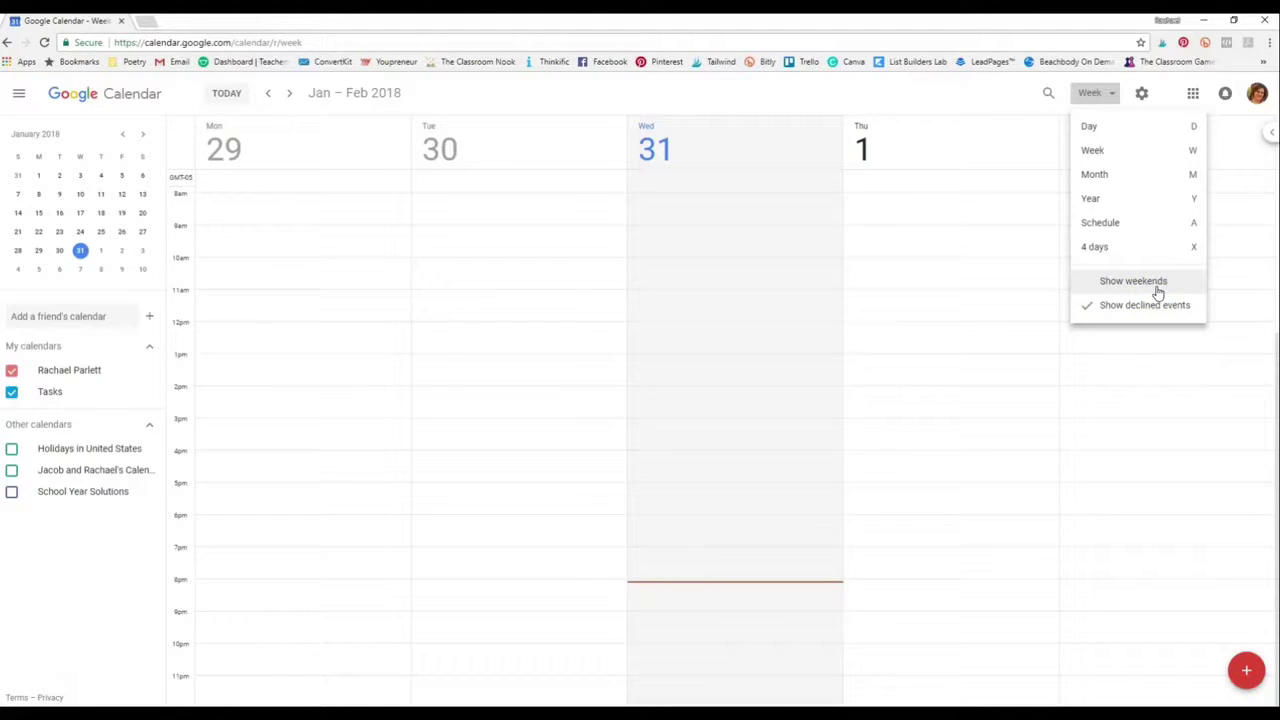
left_click(1096, 93)
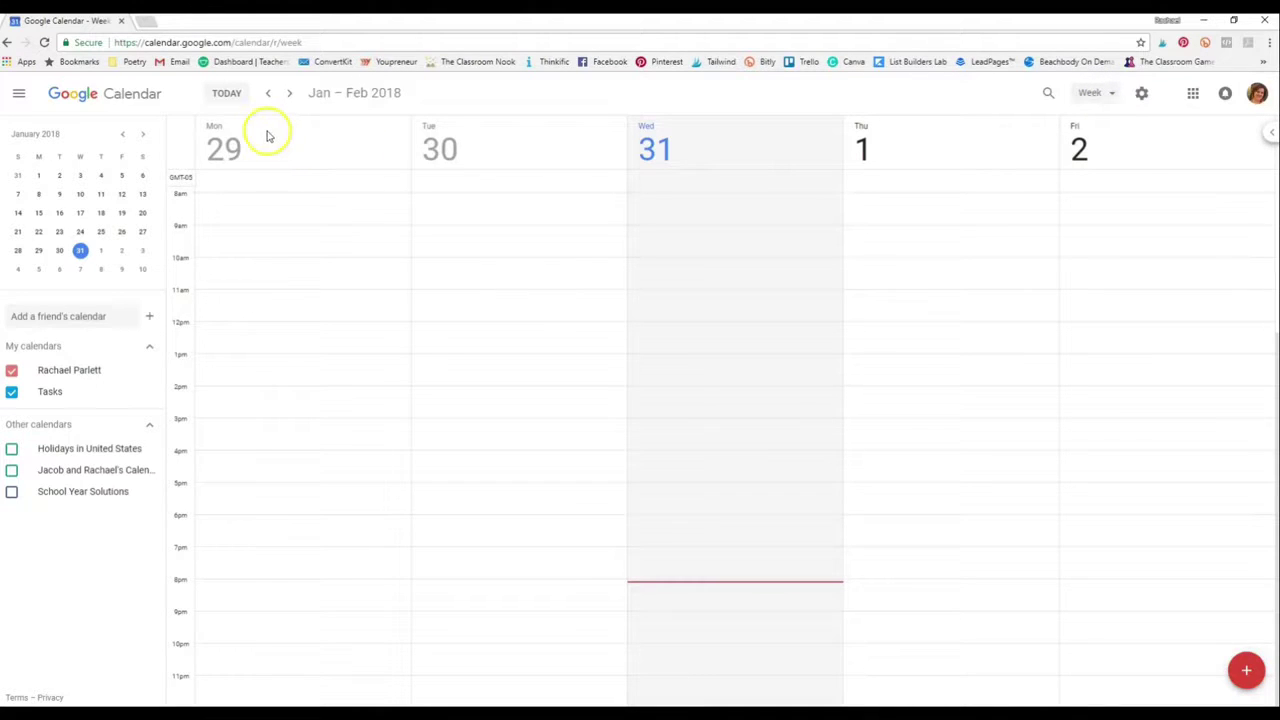
left_click(1091, 92)
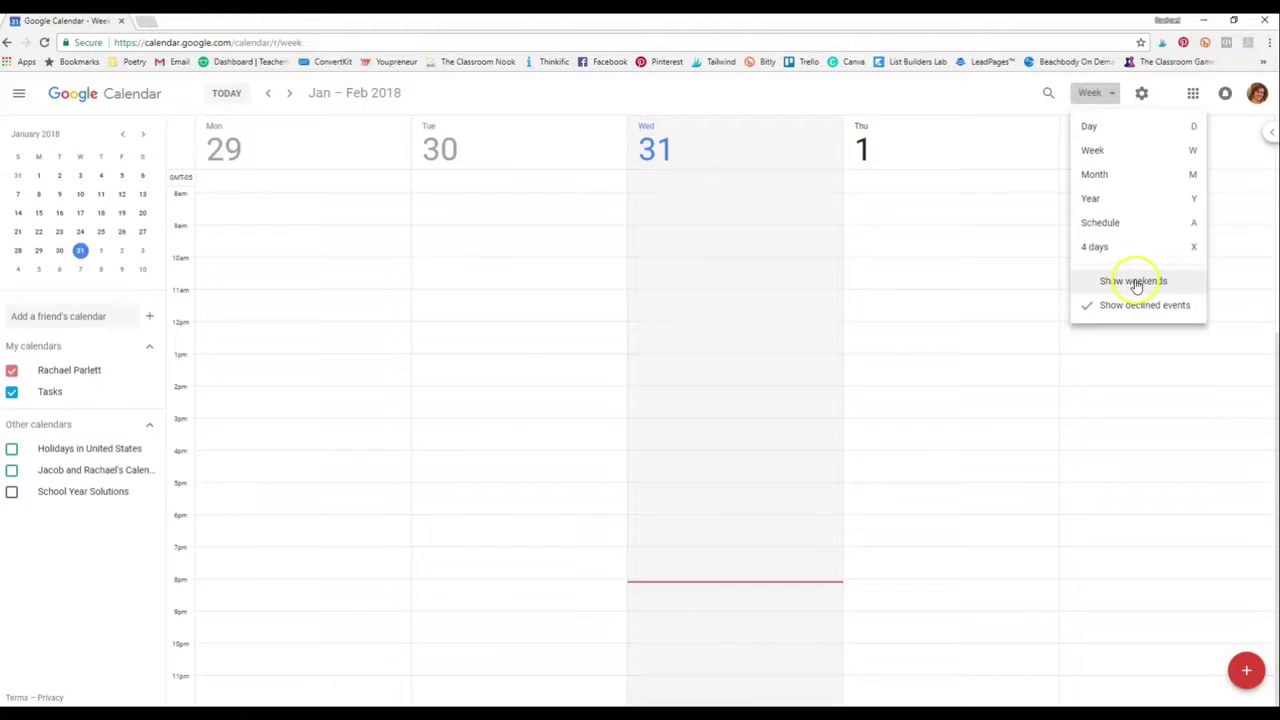
left_click(1136, 285)
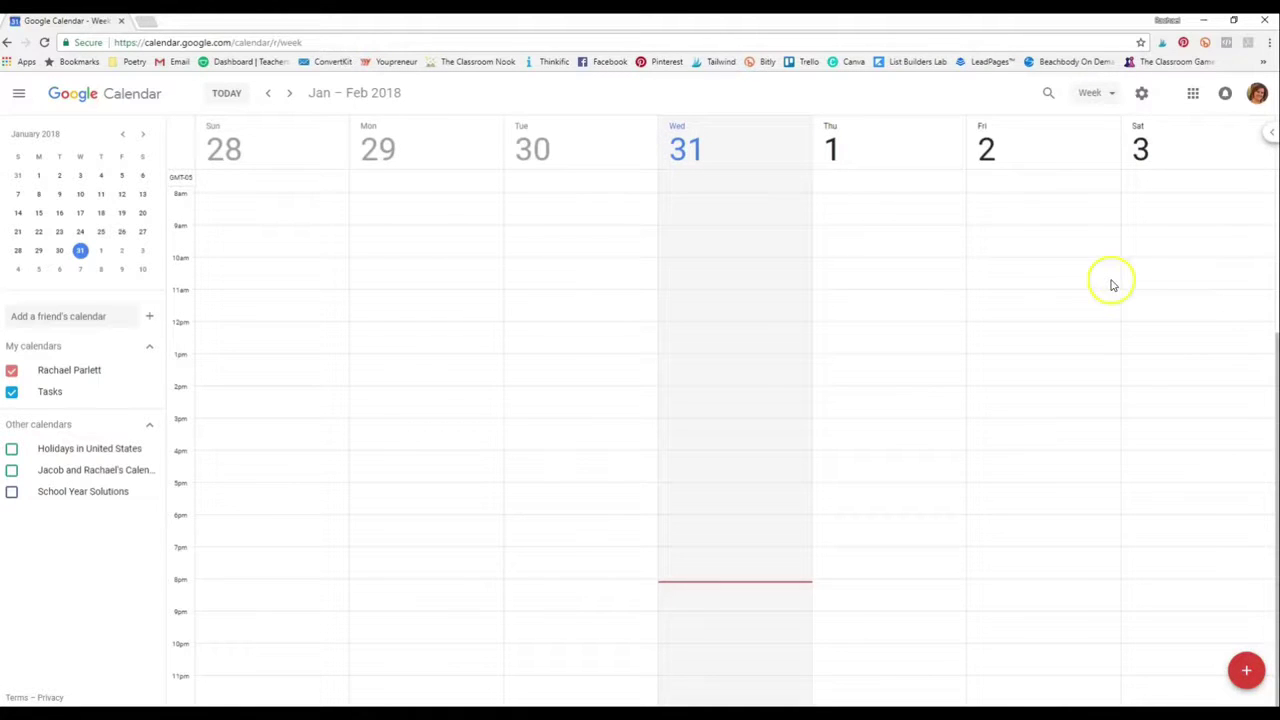
Step: View the calendar in the Month and Year layouts, and return to the Month view
left_click(1105, 92)
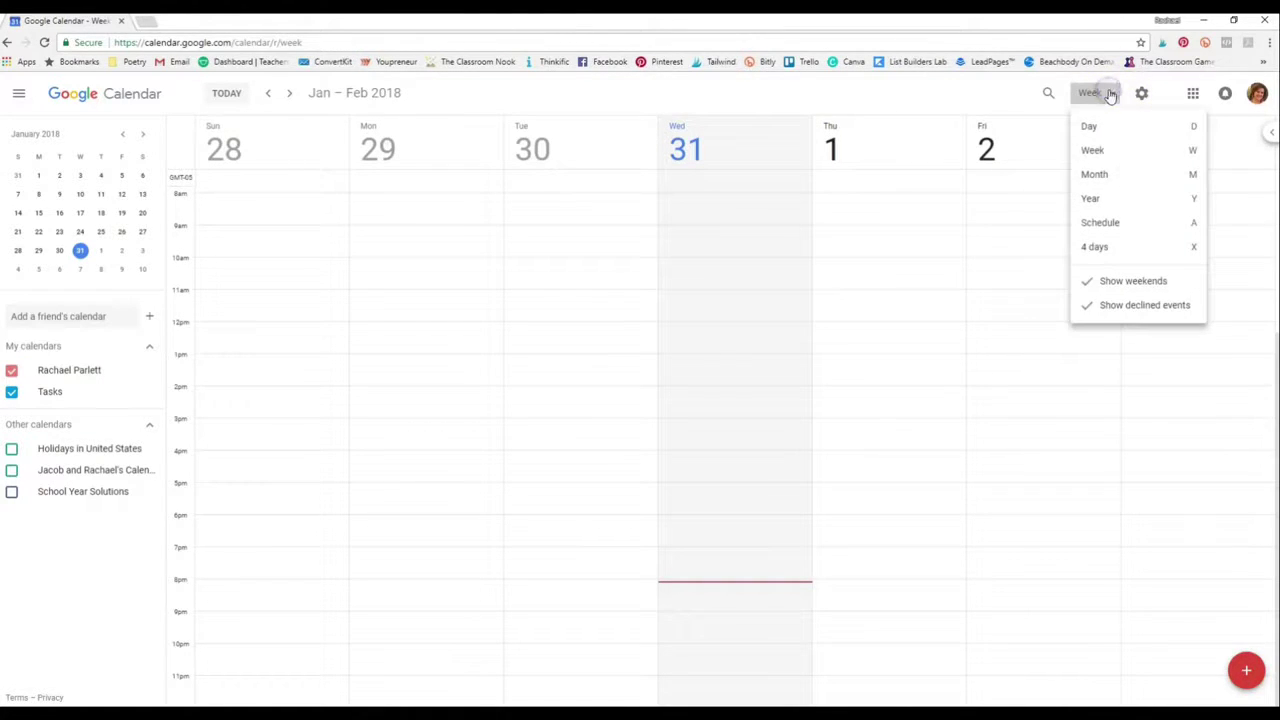
left_click(1118, 180)
left_click(1089, 100)
left_click(1087, 199)
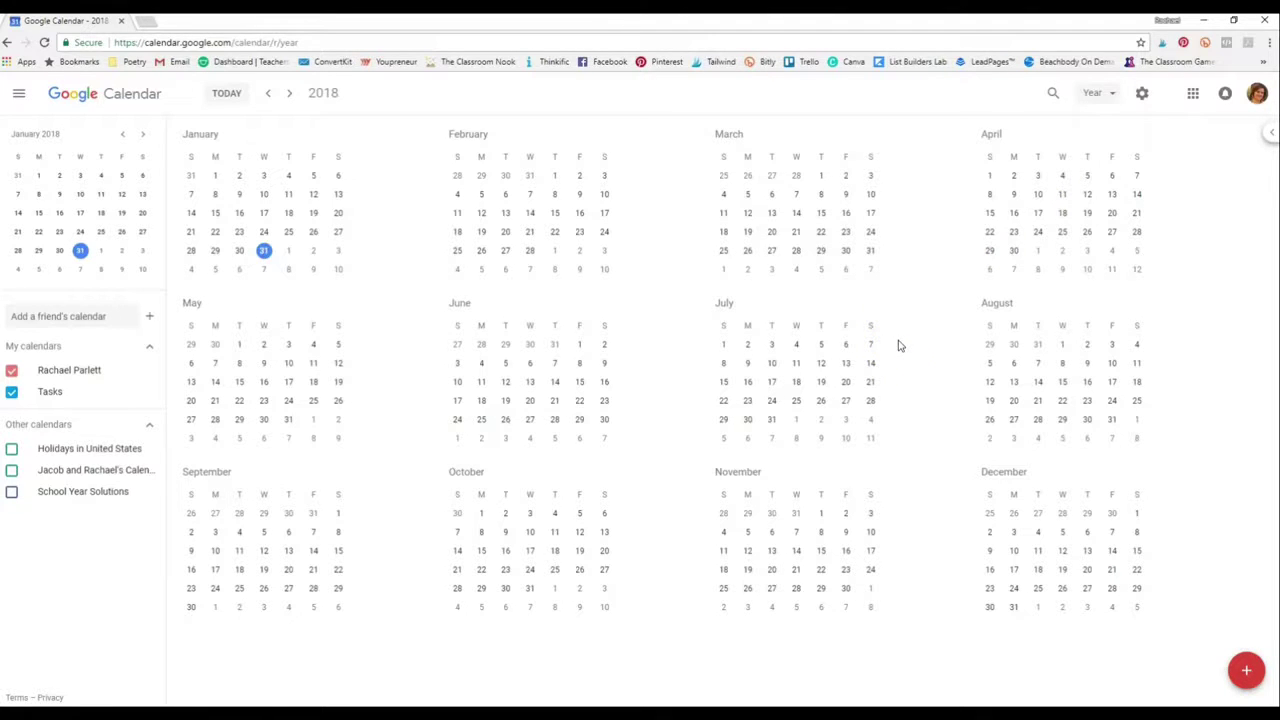
left_click(1094, 93)
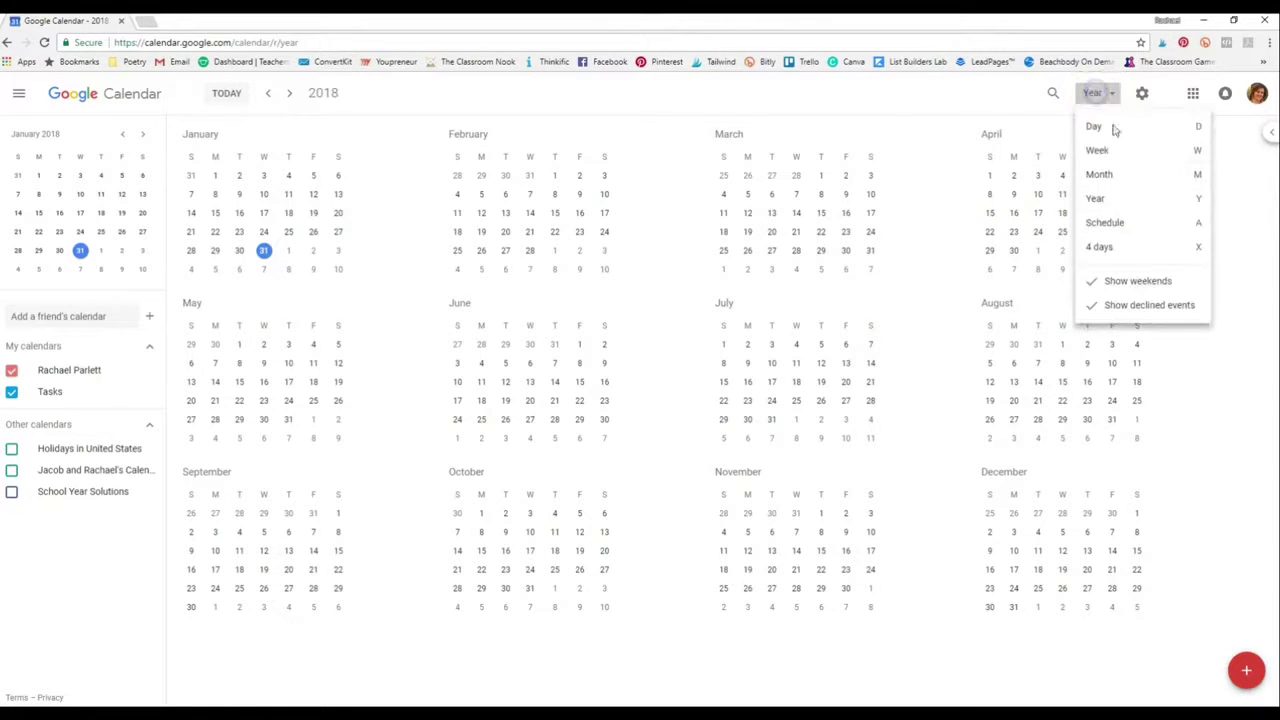
left_click(1115, 174)
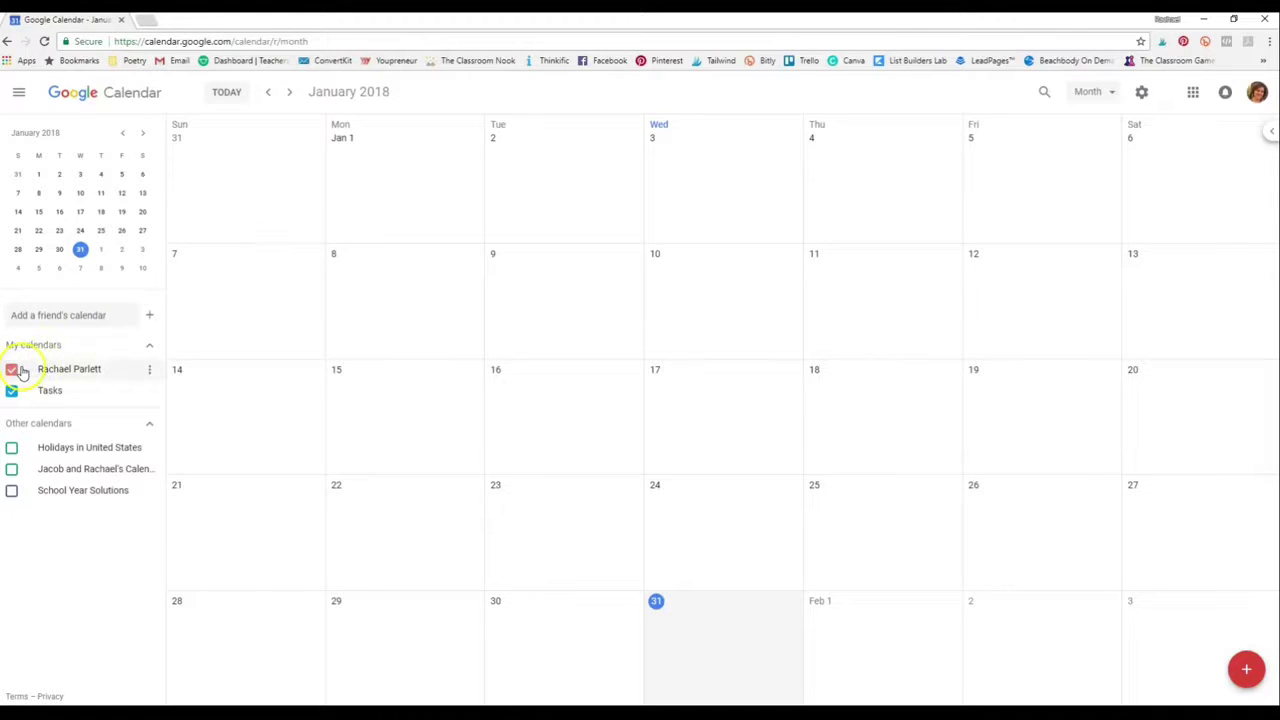
Step: Show the events of the shared calendar listed above School Year Solutions, and hide them again
left_click(12, 470)
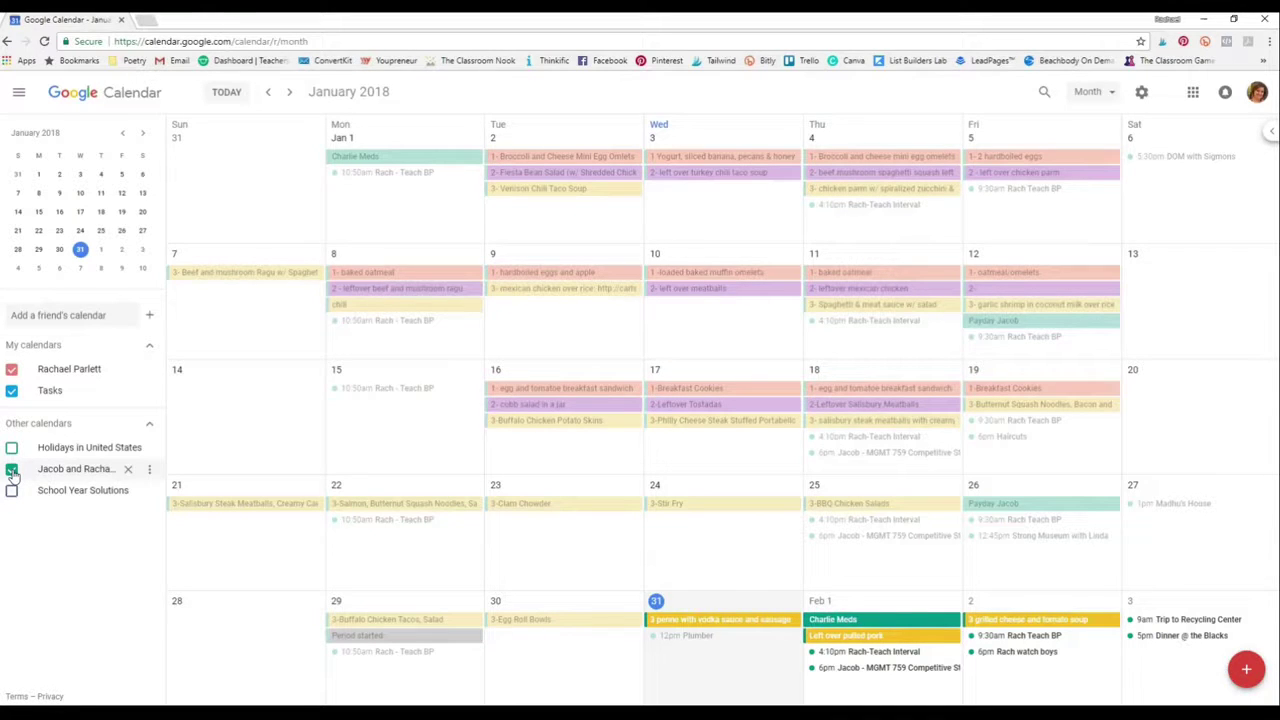
left_click(12, 470)
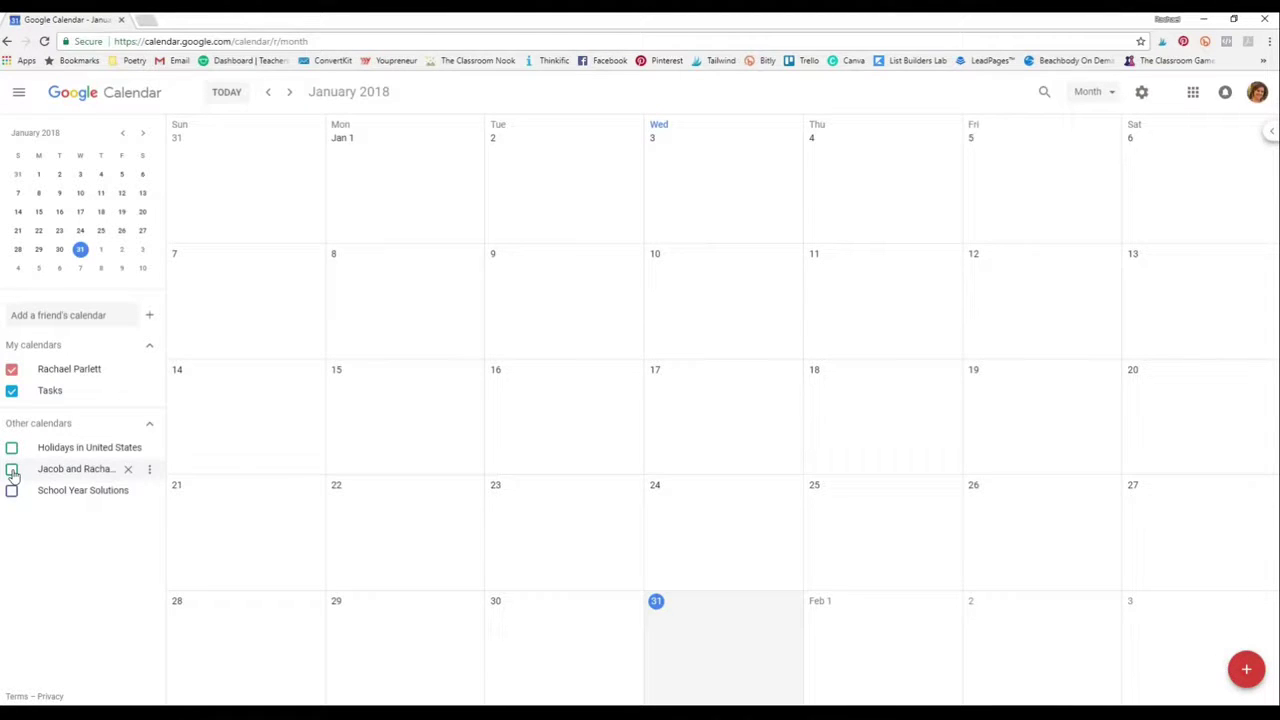
left_click(347, 350)
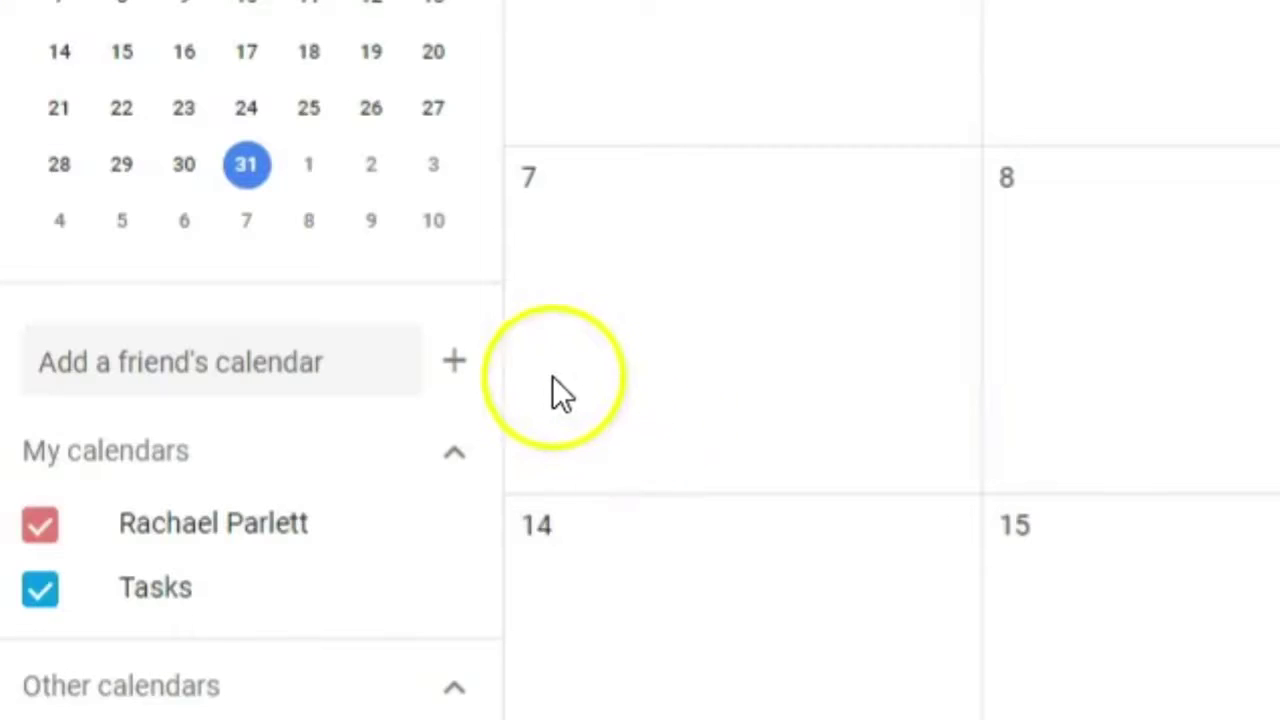
Step: Create a new calendar named "Math"
left_click(457, 378)
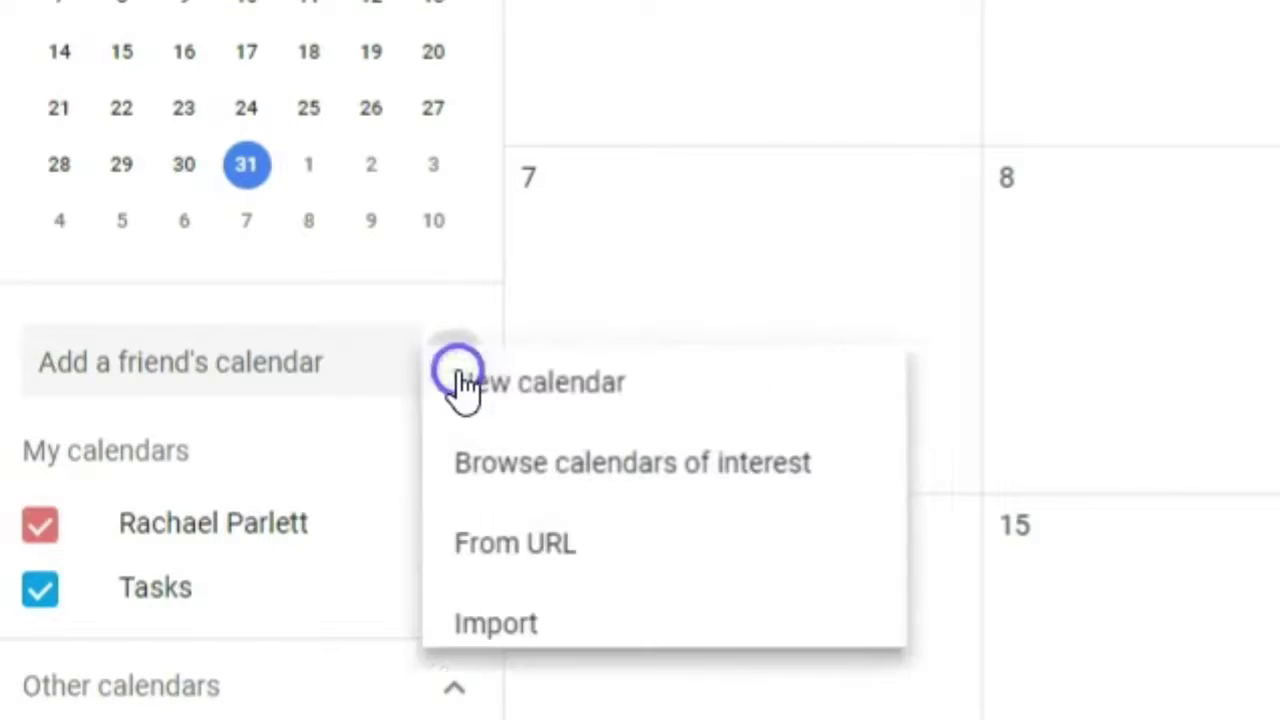
left_click(786, 385)
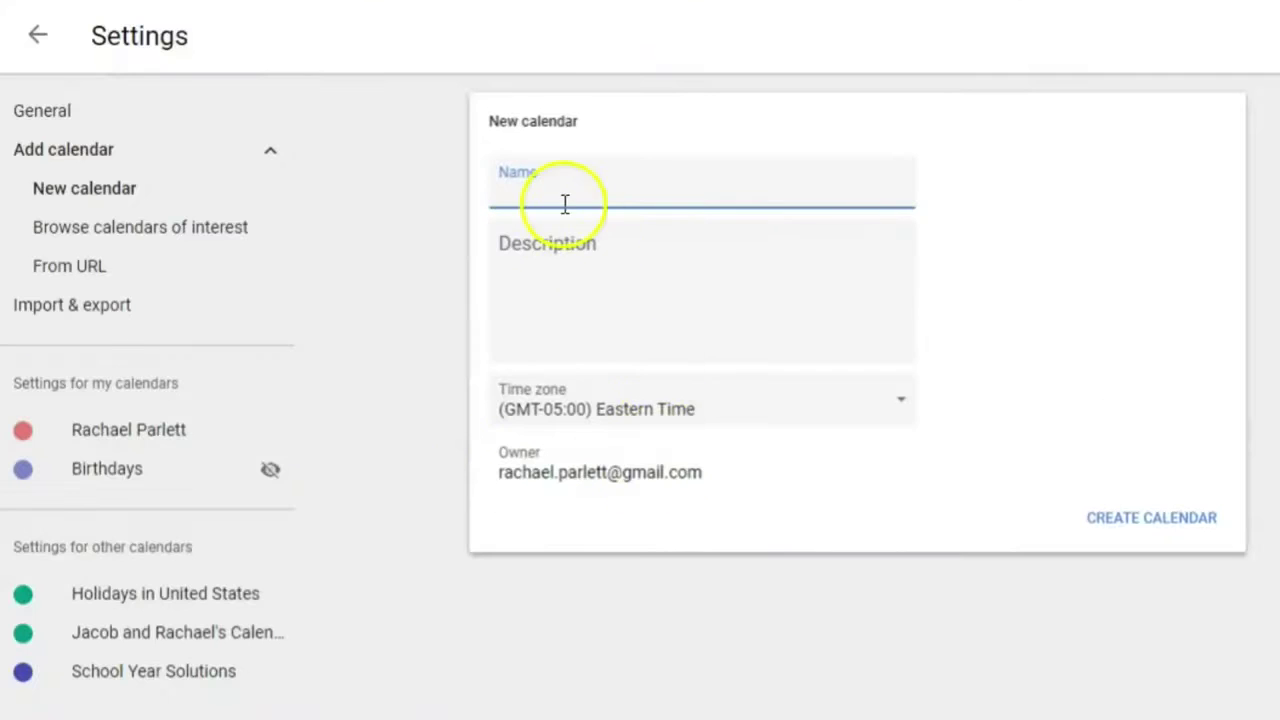
left_click(564, 203)
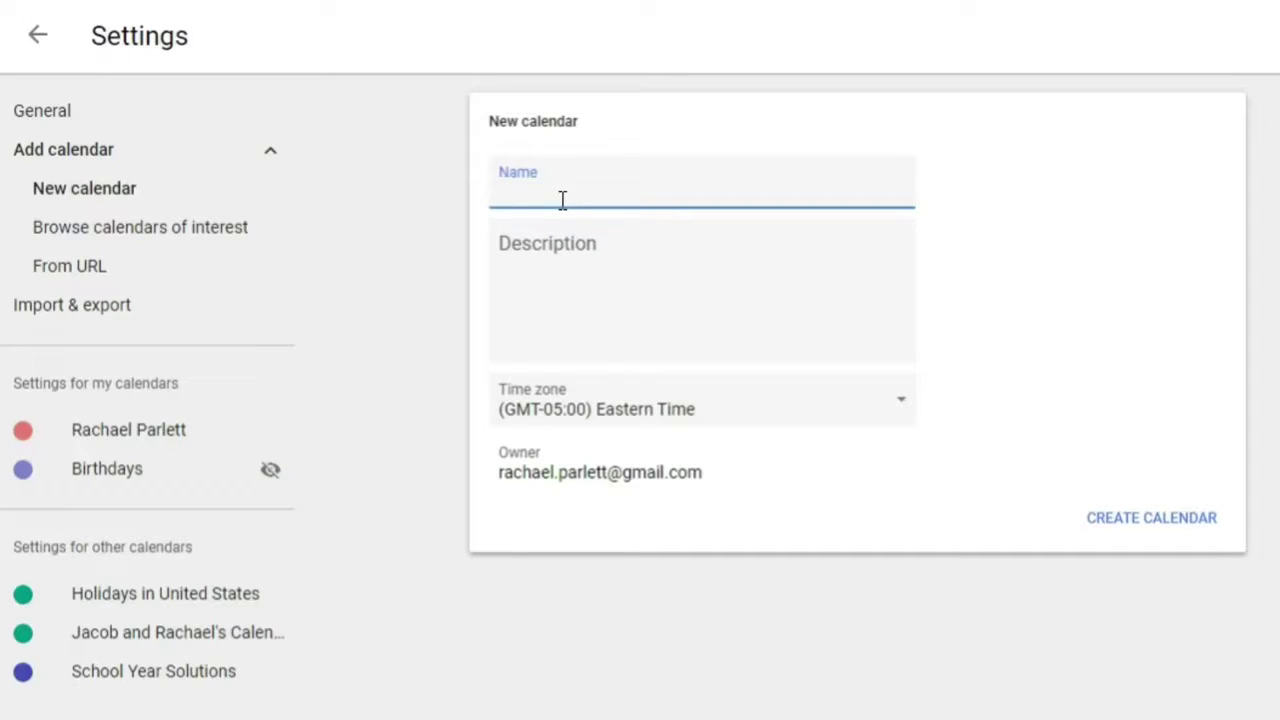
type("Math")
left_click(1131, 521)
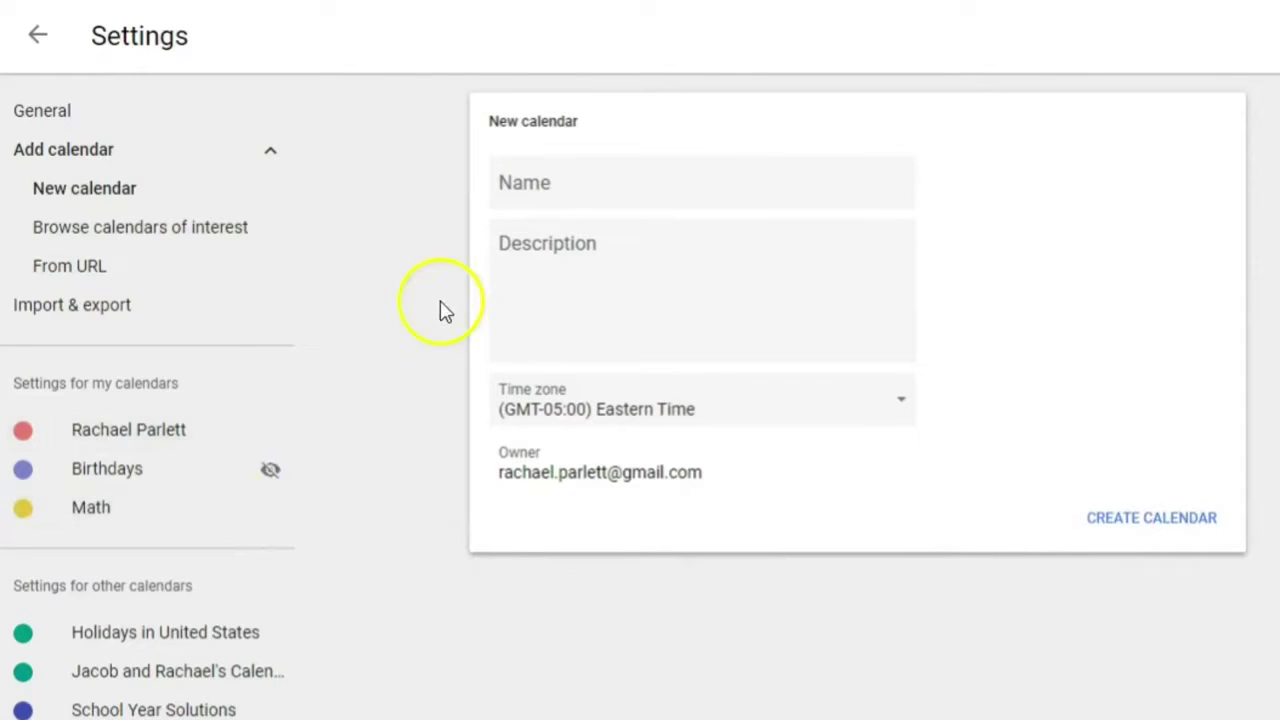
Step: Create another calendar named "Social Studies"
left_click(557, 191)
type("Social S")
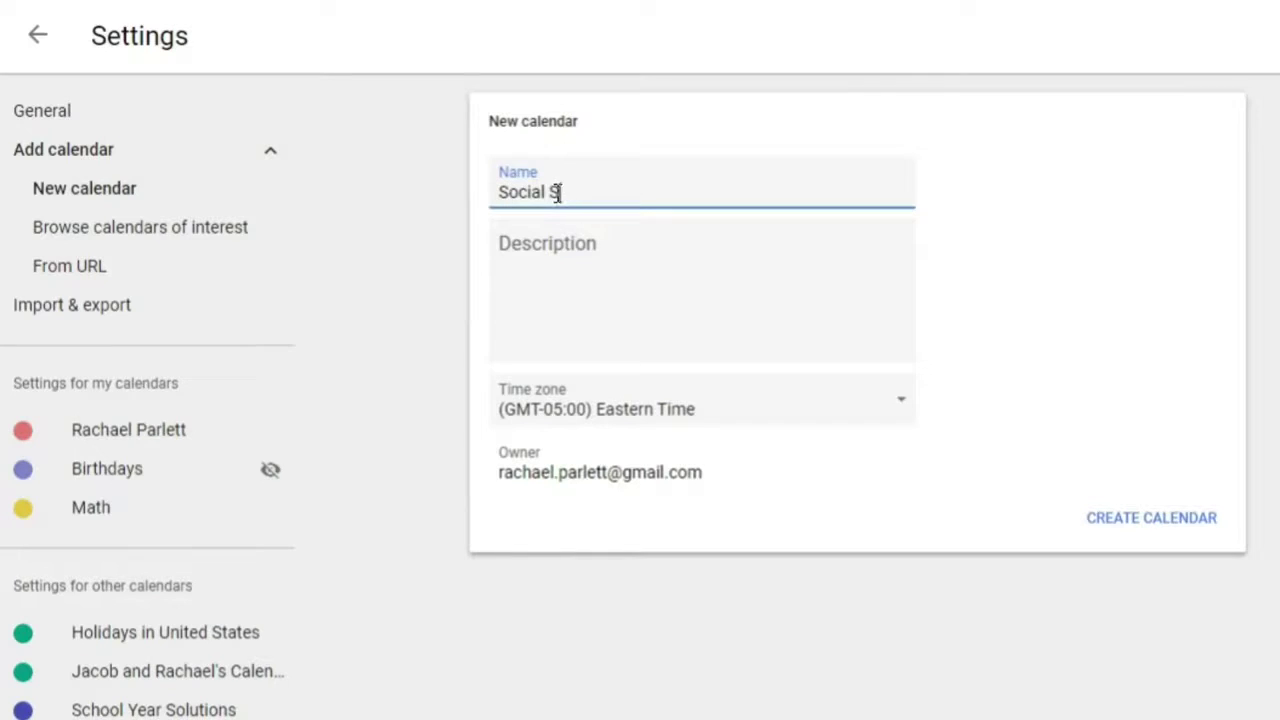
type("tudies")
left_click(1137, 537)
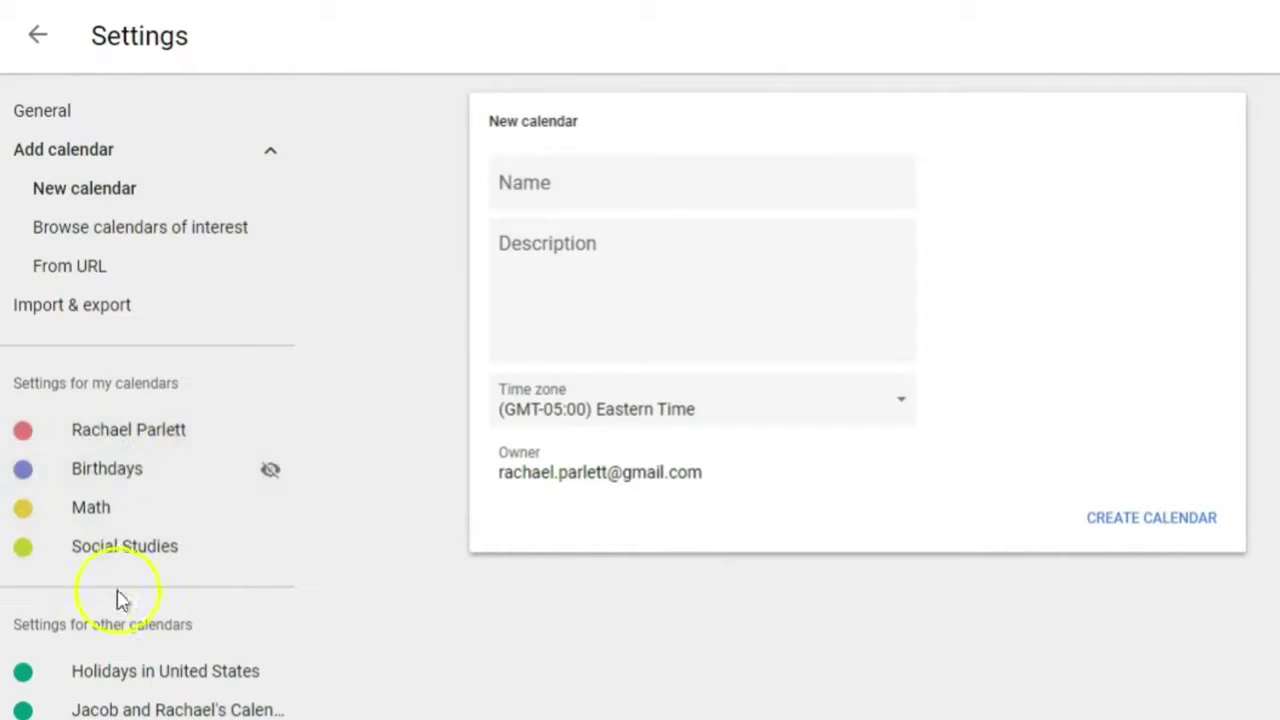
Step: Create another calendar named "Reading"
left_click(572, 185)
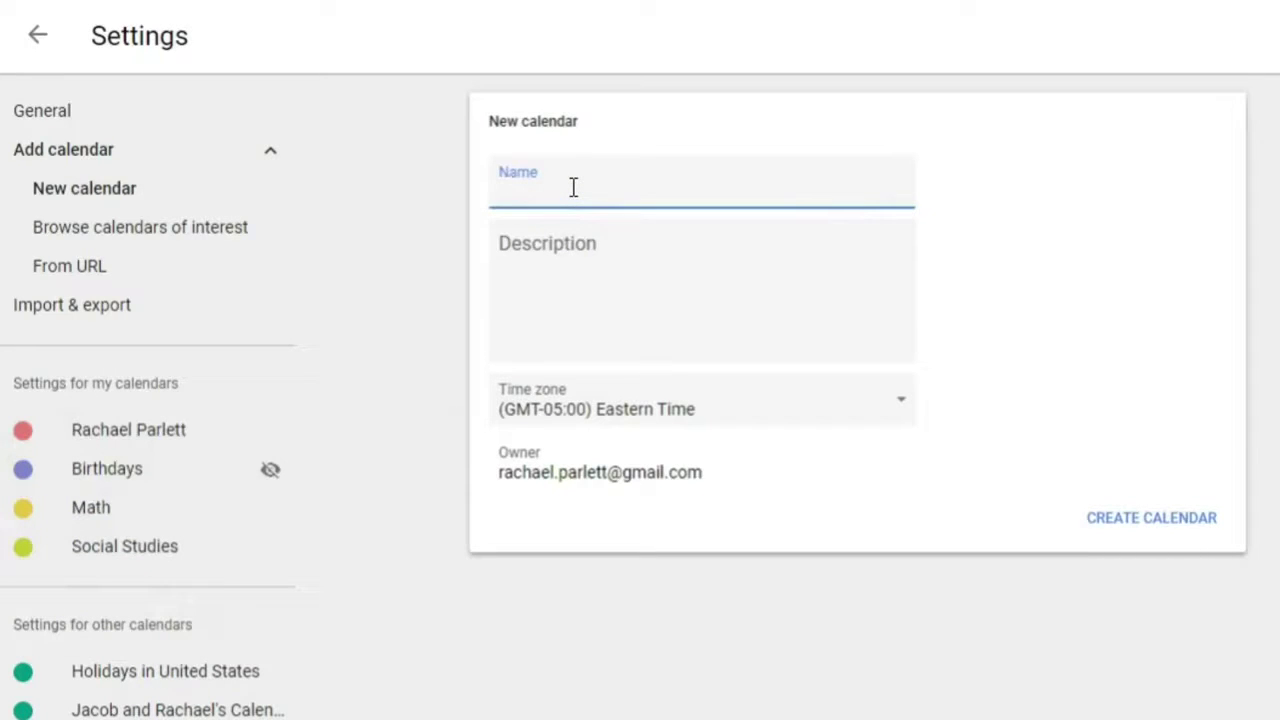
type("Reading")
left_click(1112, 522)
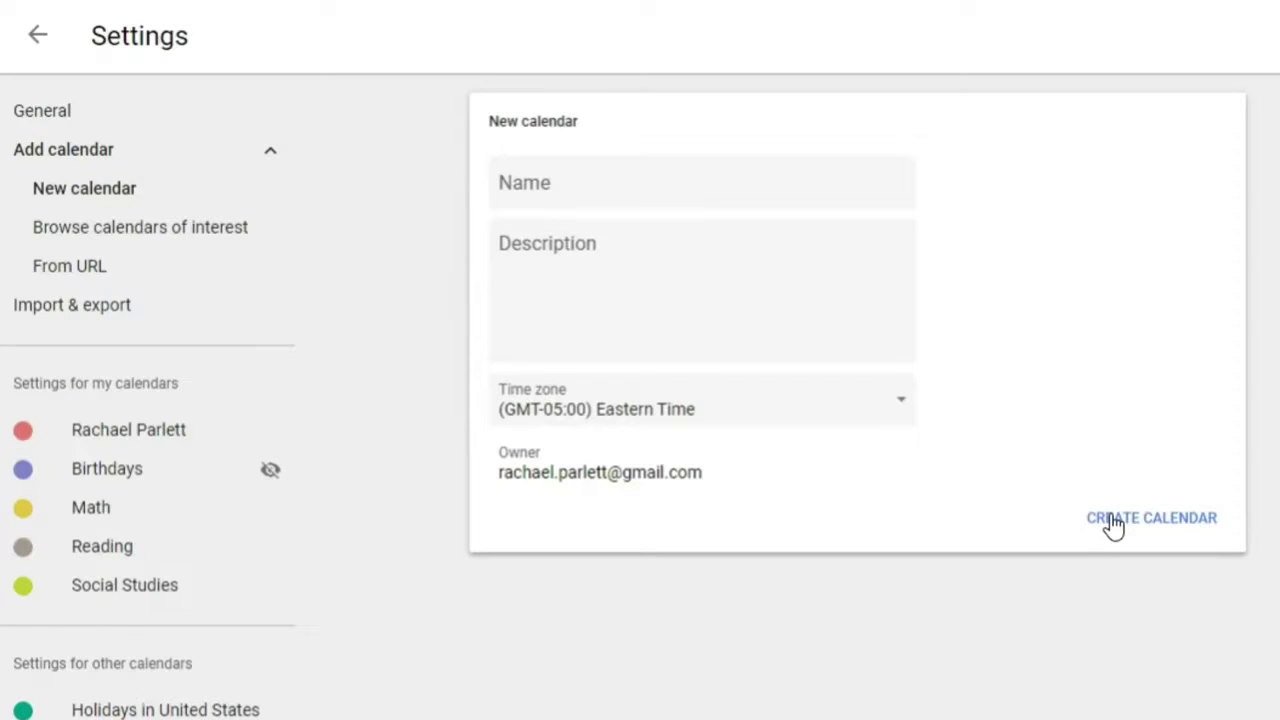
Step: Create another calendar named "Parent Communications"
left_click(530, 178)
type("Parent Communication")
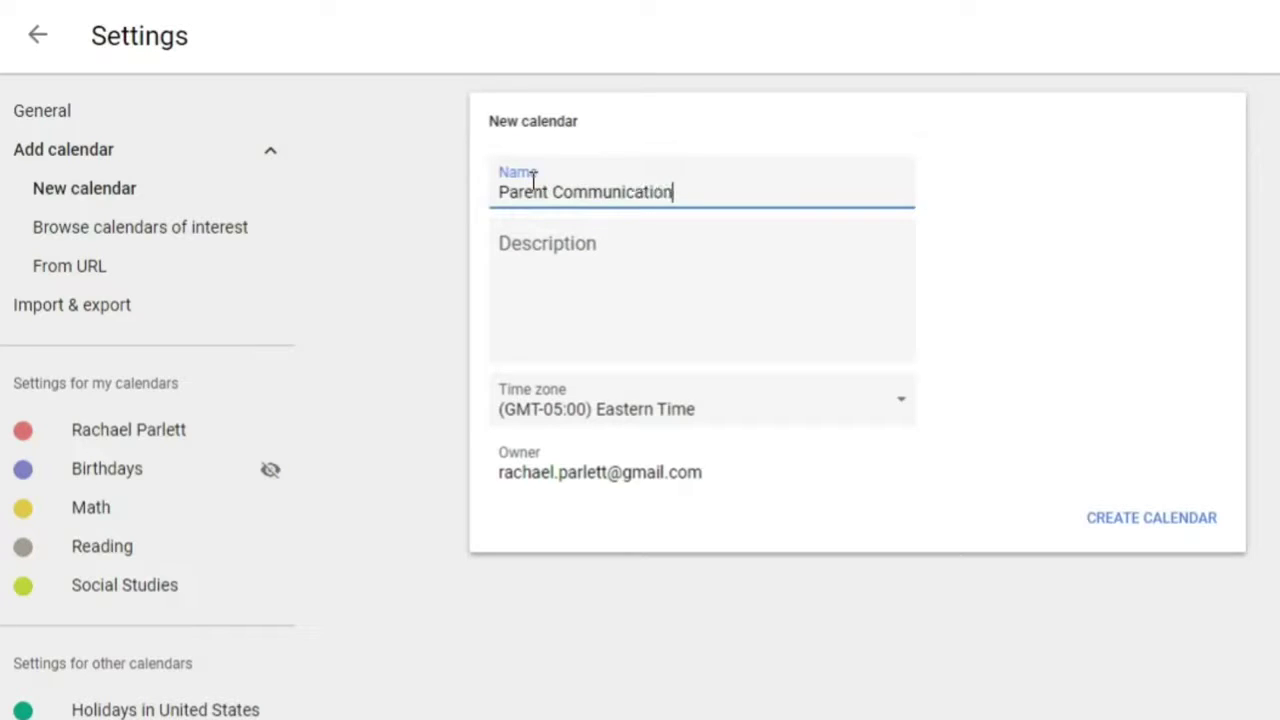
type("s")
left_click(1166, 528)
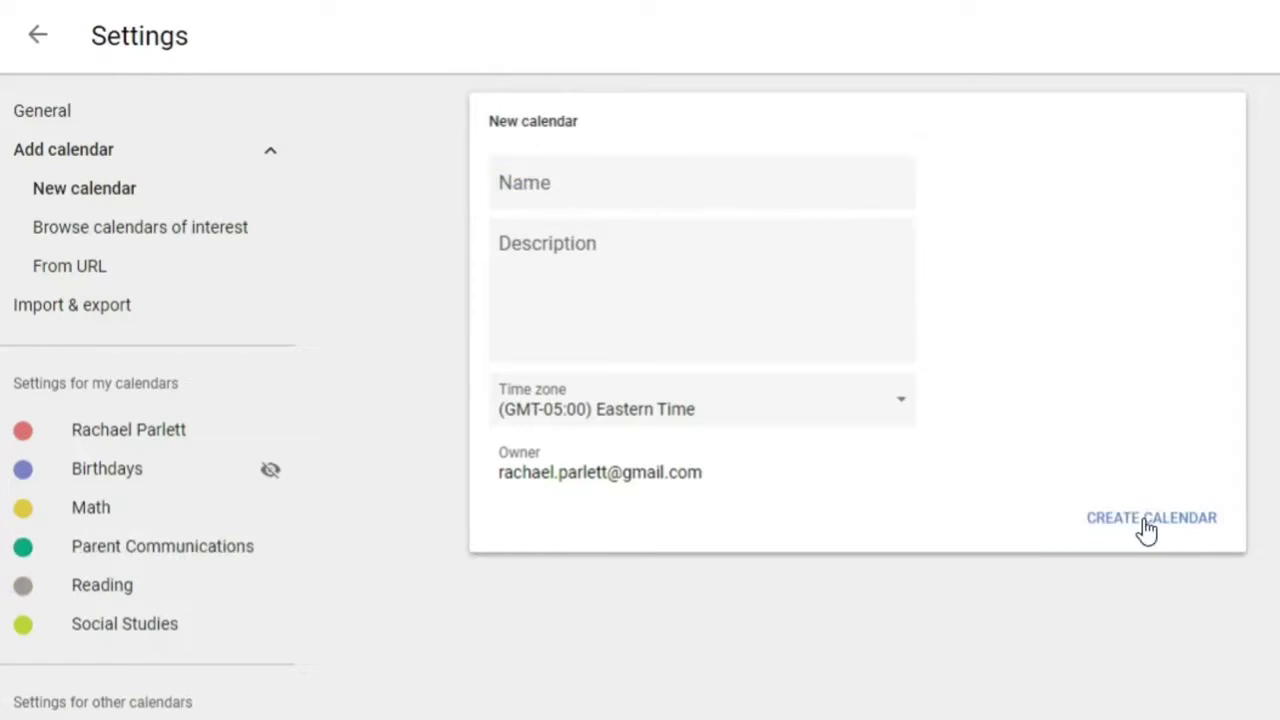
Step: Create another calendar named "School Meetings"
left_click(648, 200)
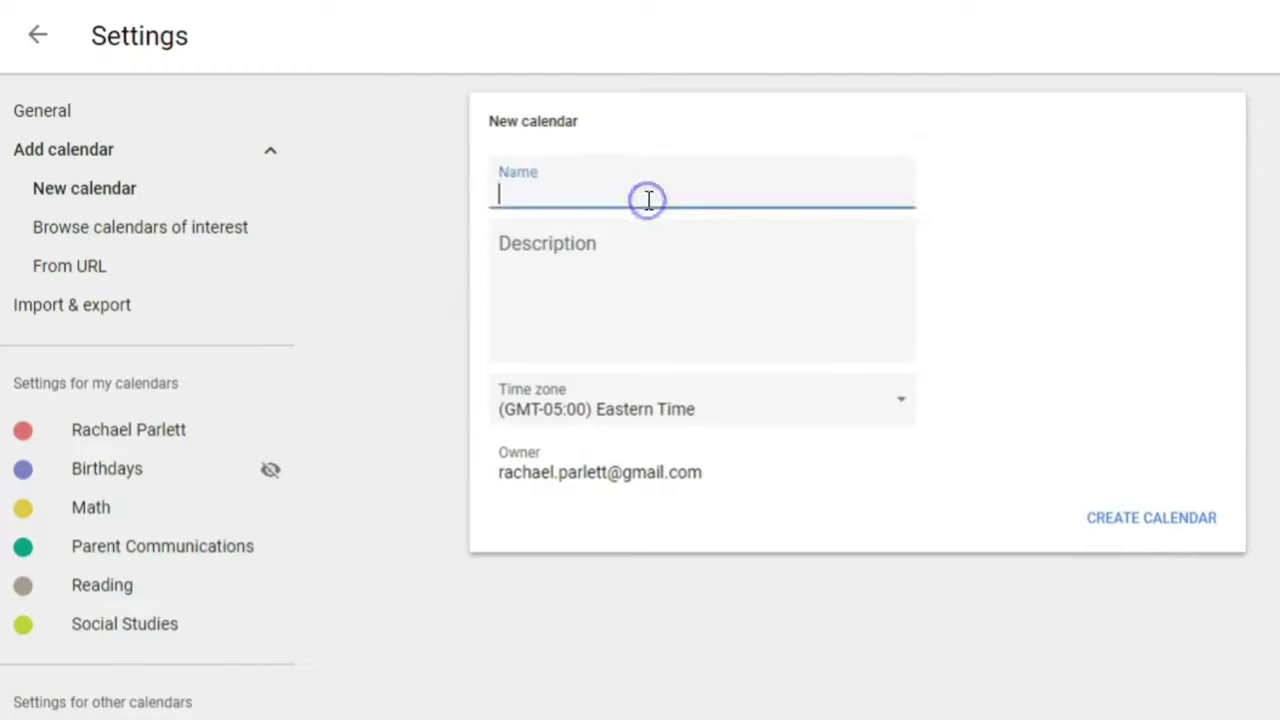
type("School Meetings")
left_click(1151, 517)
Step: Create another calendar named "School Events"
left_click(563, 192)
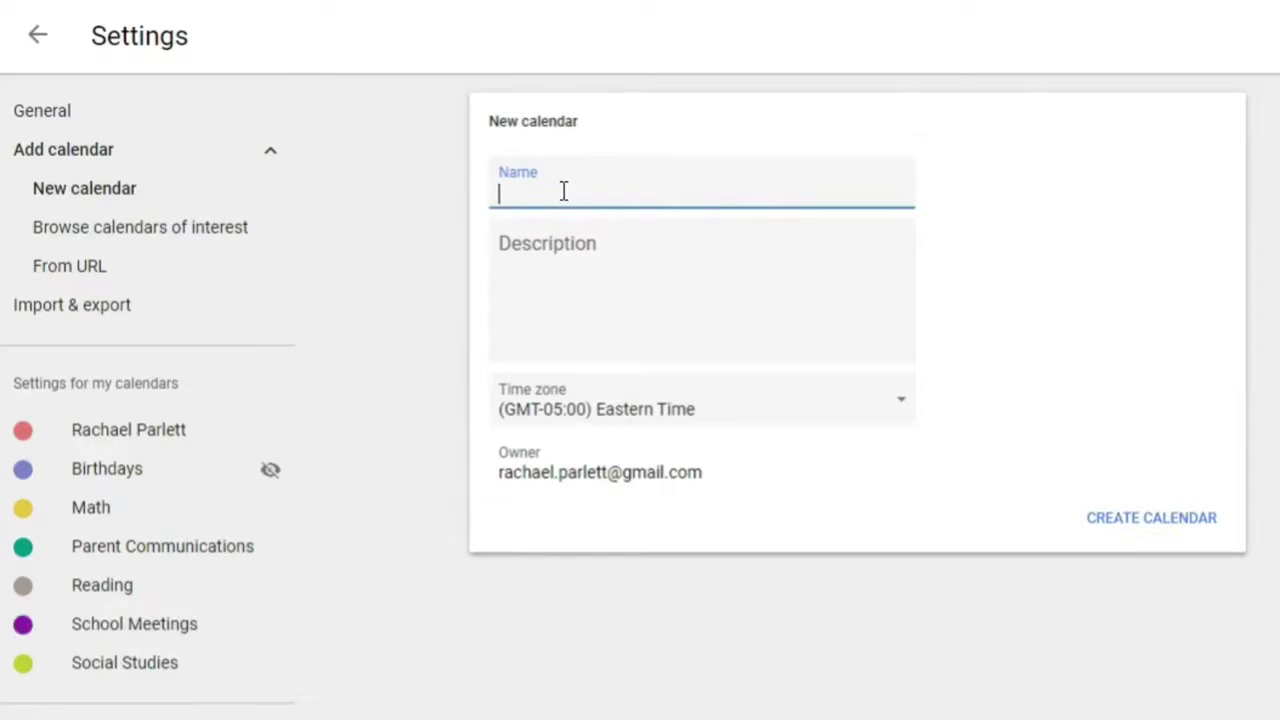
type("School Events")
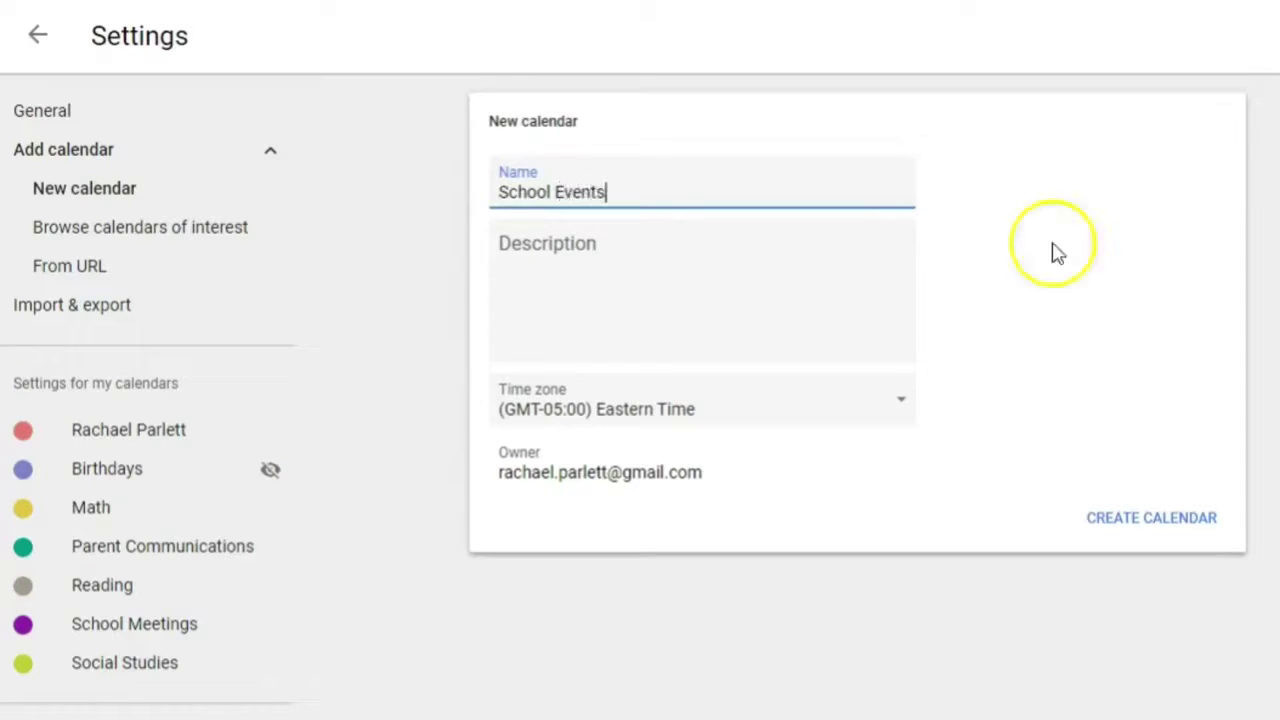
key("Return")
Step: Create another calendar named "Student Conferences"
left_click(518, 185)
type("Student ")
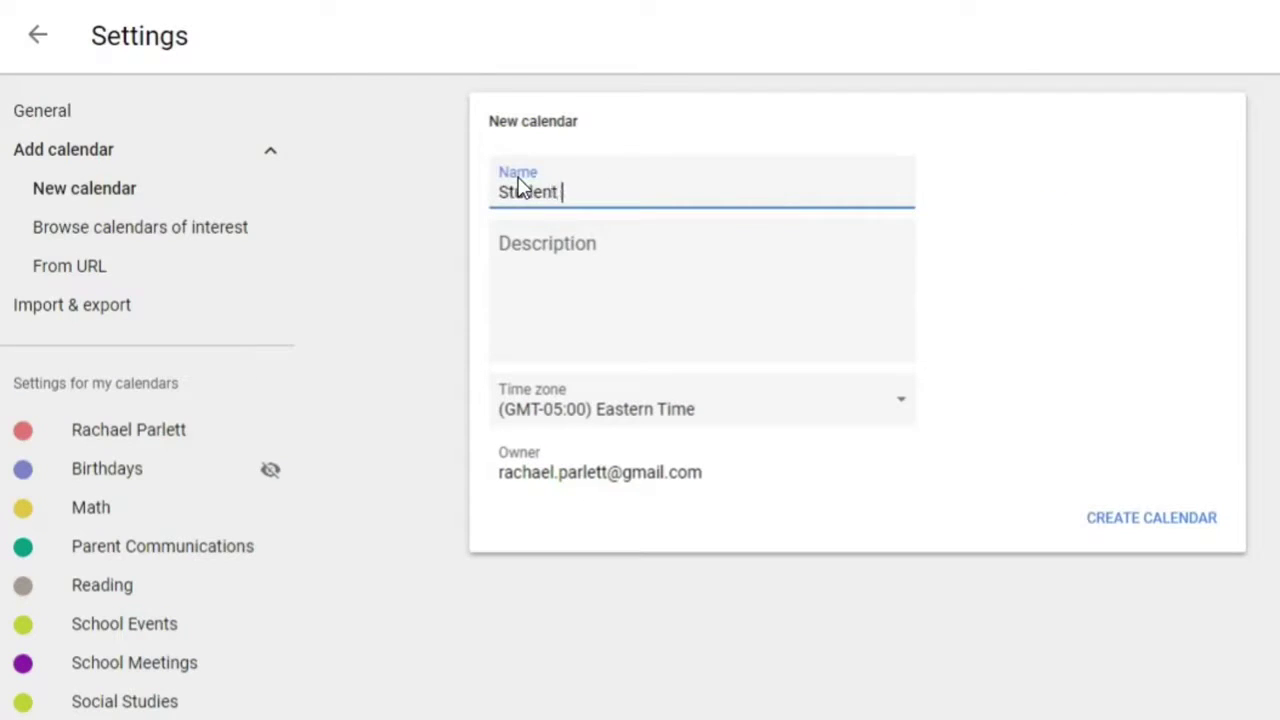
type("Conferences")
left_click(1160, 520)
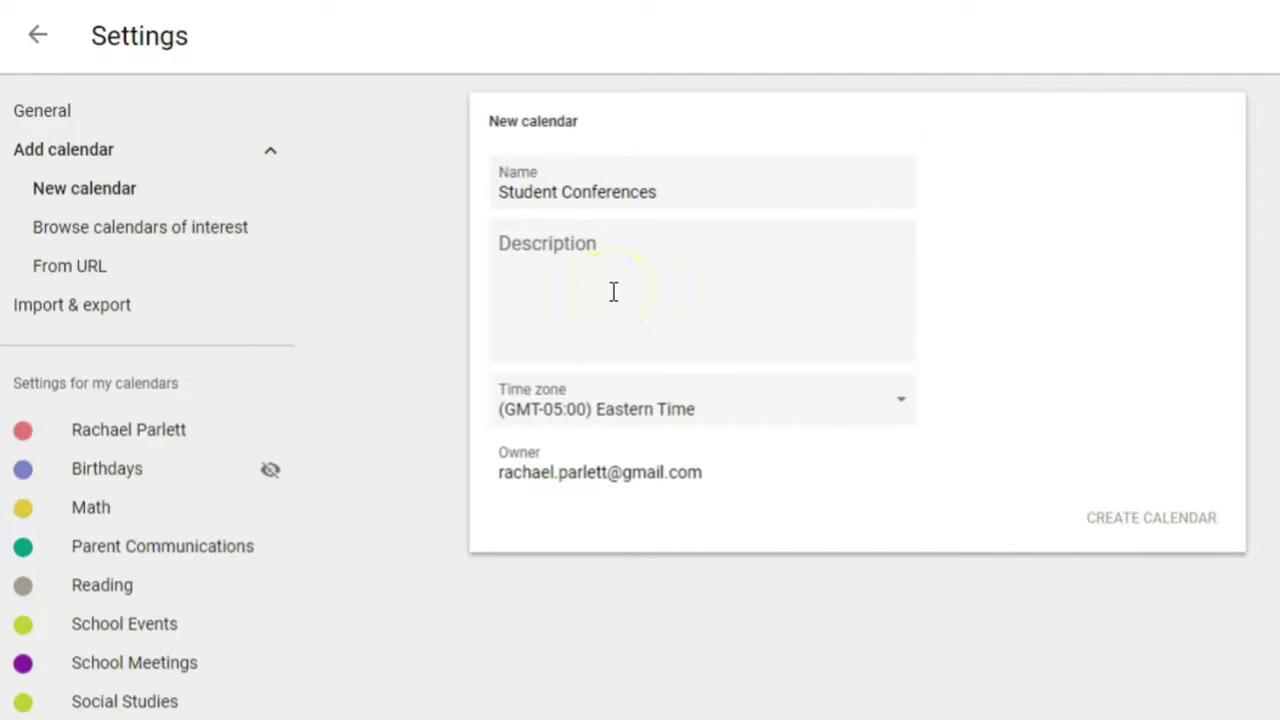
Step: Create another calendar named "State Testing" and return to the main calendar view
left_click(534, 183)
type("State Testing")
left_click(1163, 538)
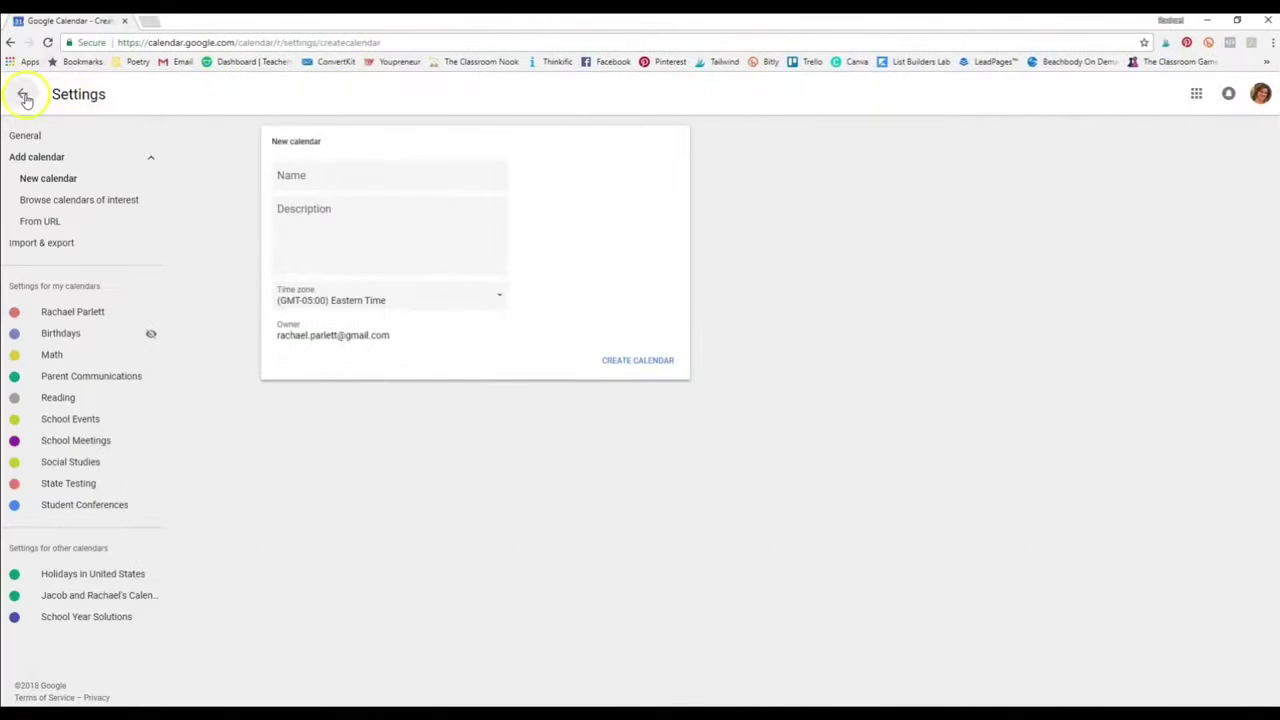
left_click(37, 35)
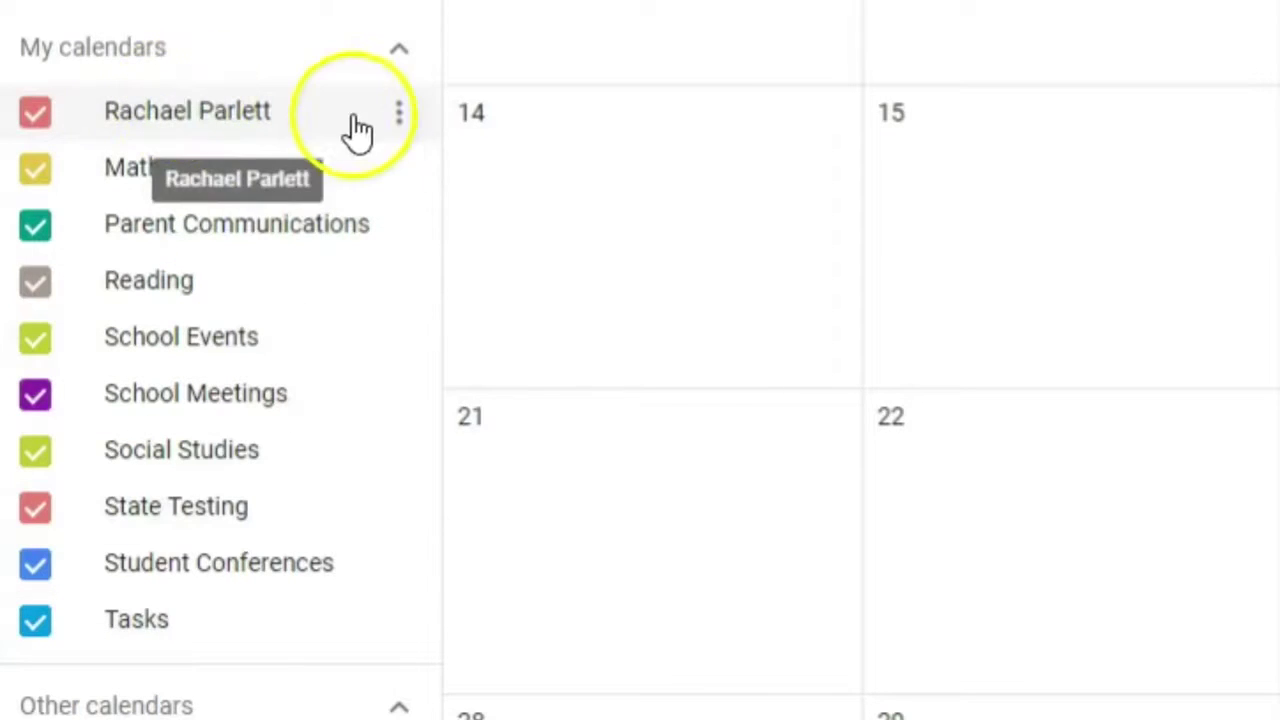
Step: Change the Math calendar's color to green and the Parent Communications calendar's color to purple
left_click(399, 112)
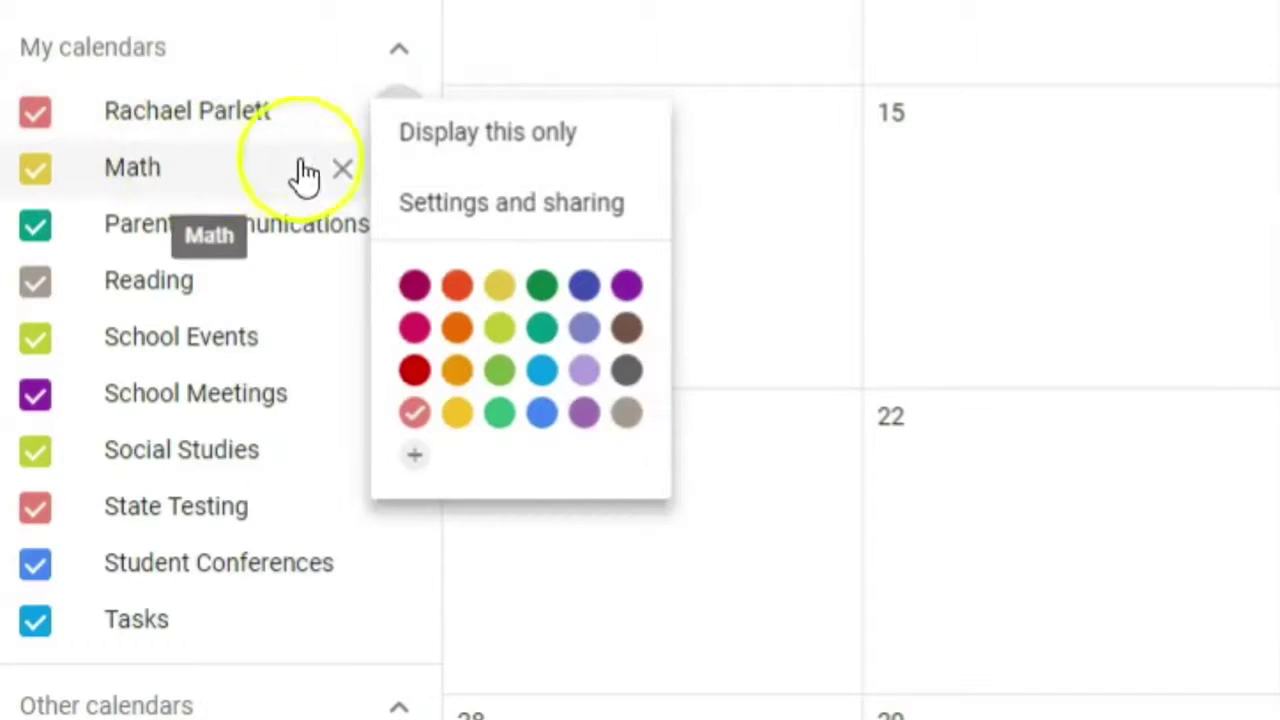
left_click(191, 166)
left_click(396, 170)
left_click(548, 412)
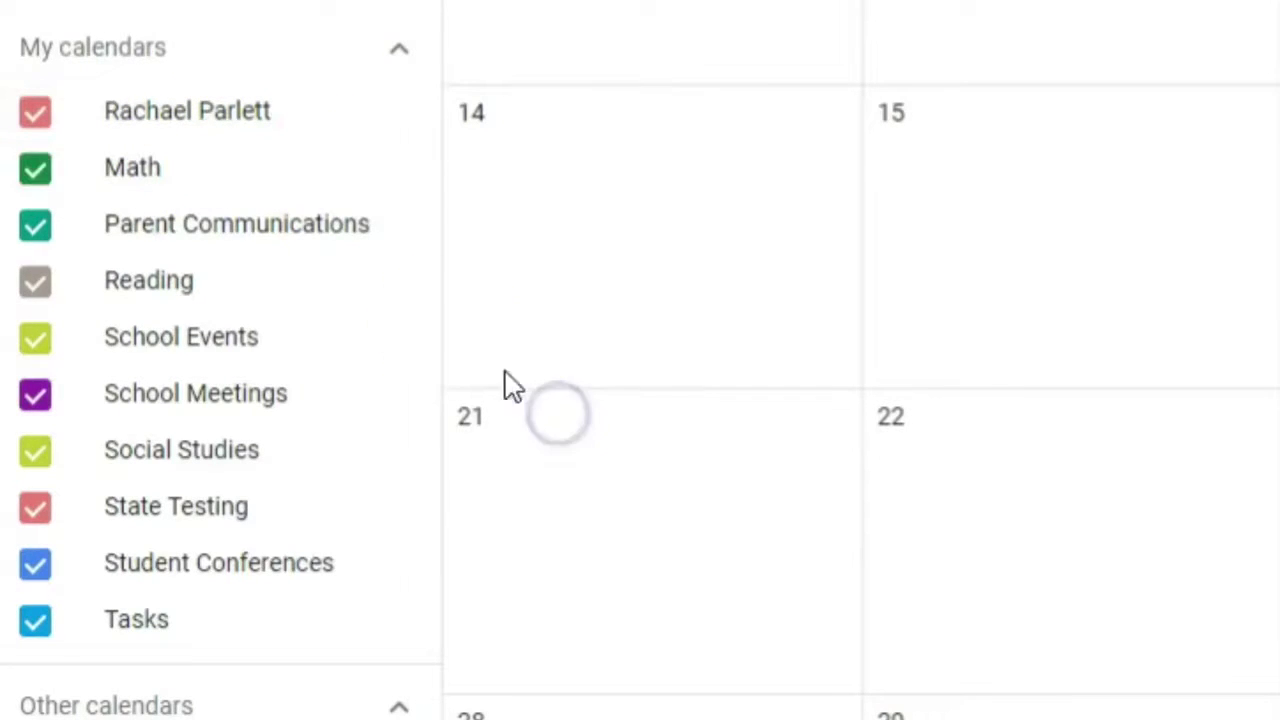
left_click(396, 222)
left_click(627, 468)
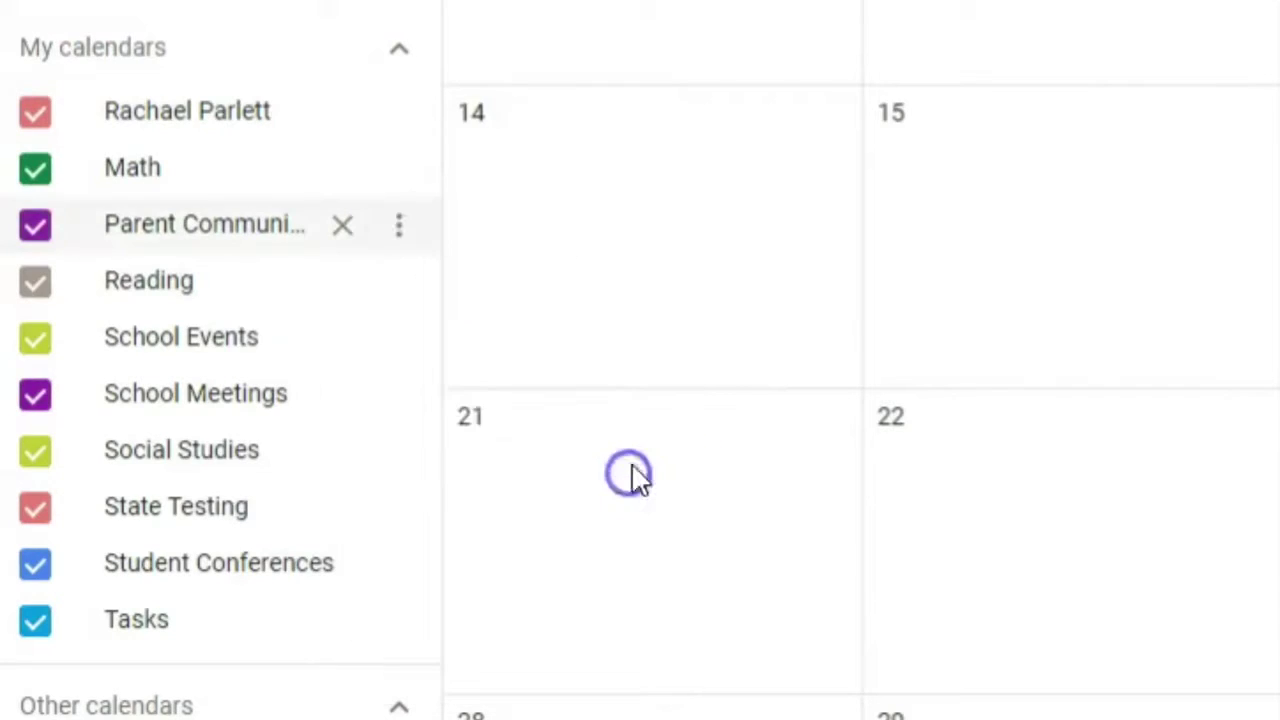
Step: Change the Reading calendar's color to red and the School Events calendar's color to light blue
left_click(398, 281)
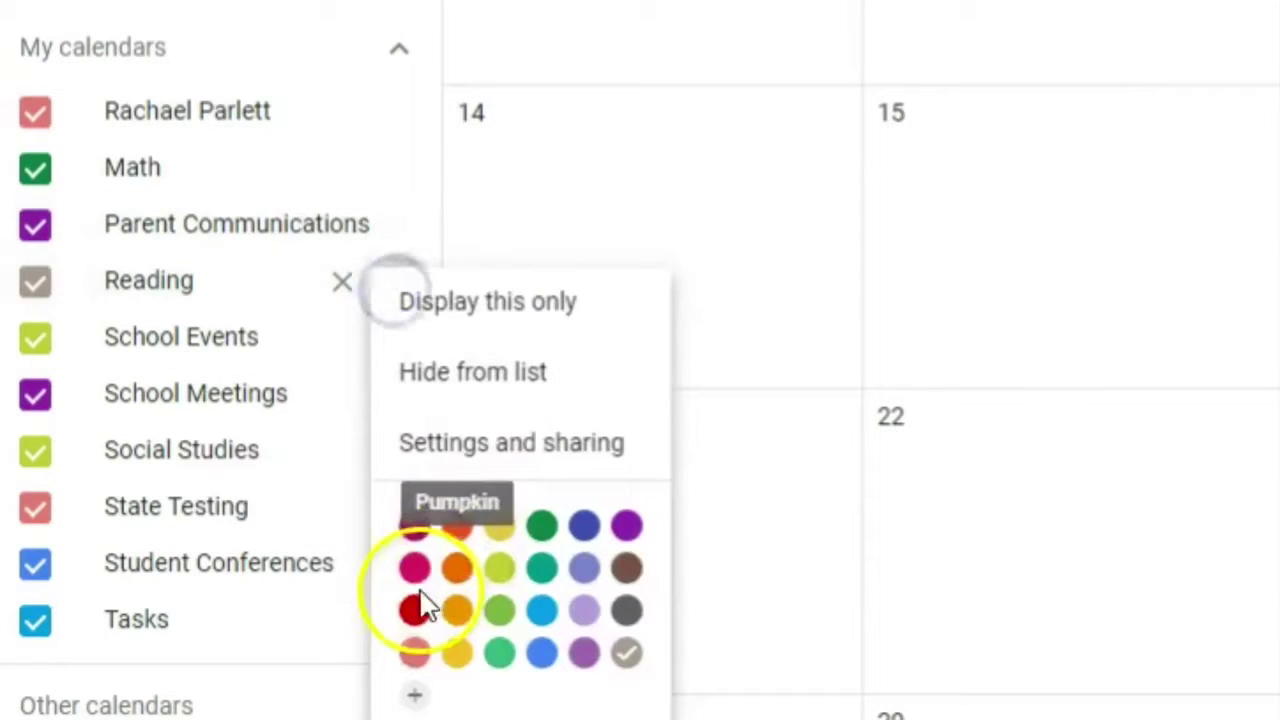
left_click(419, 612)
left_click(402, 339)
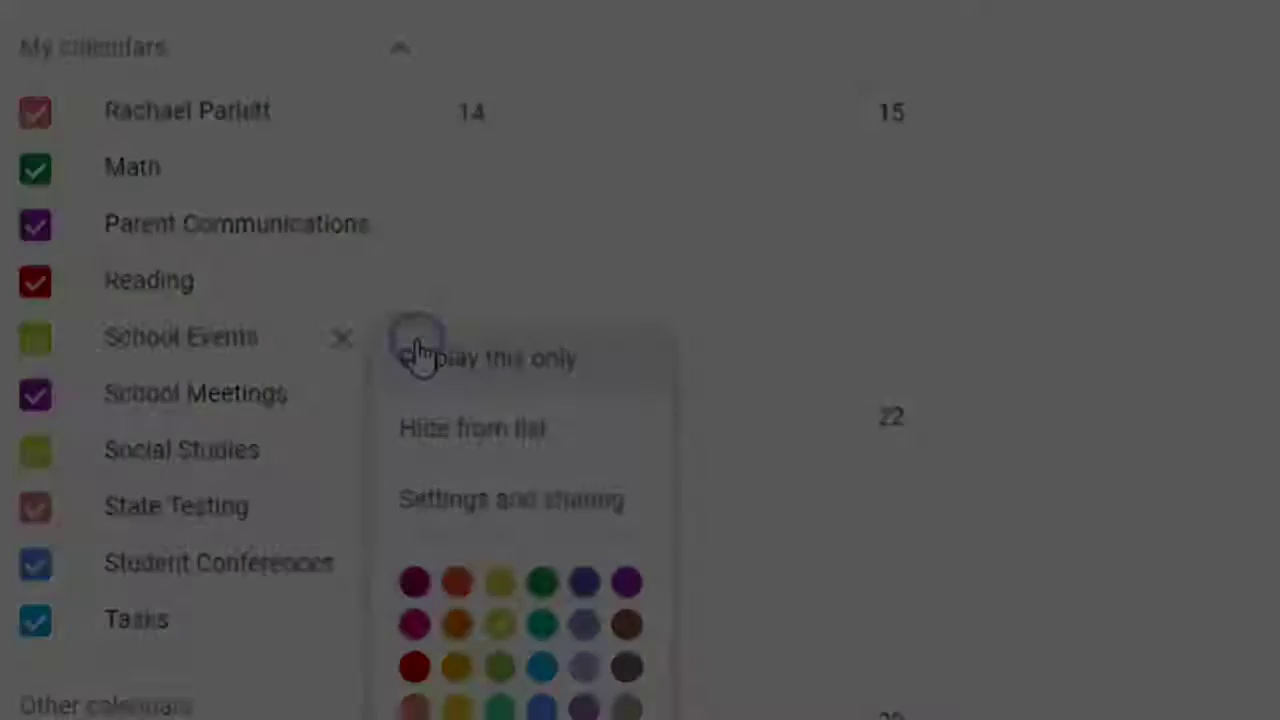
left_click(541, 668)
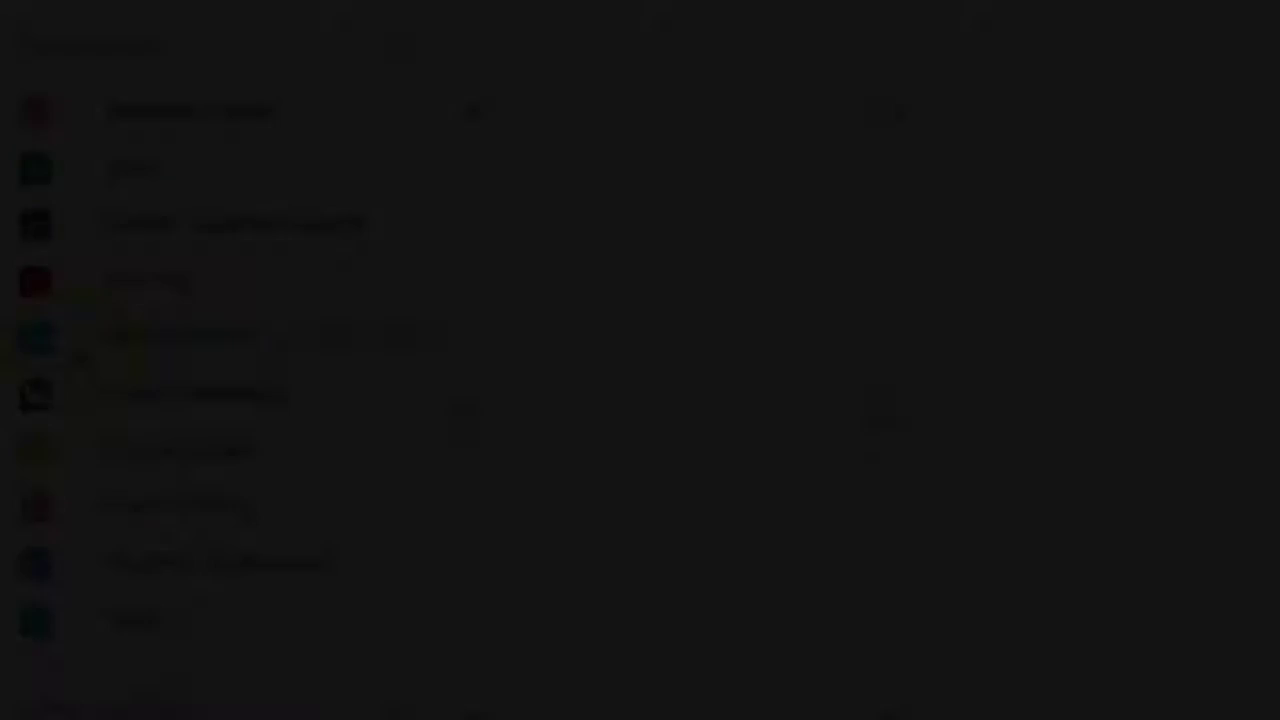
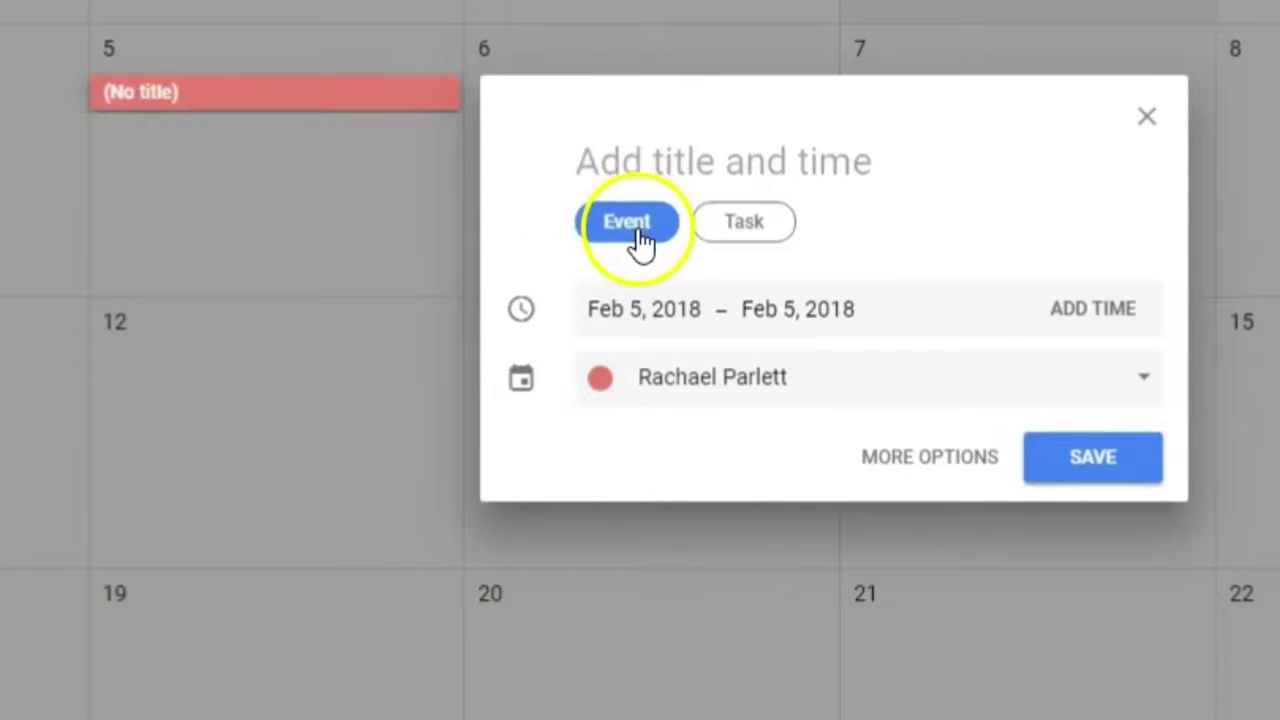
Step: Title the new Feb 5, 2018 entry "Nonfiction Text Features", keep it as an event, and set its end date to Feb 23, 2018
left_click(743, 222)
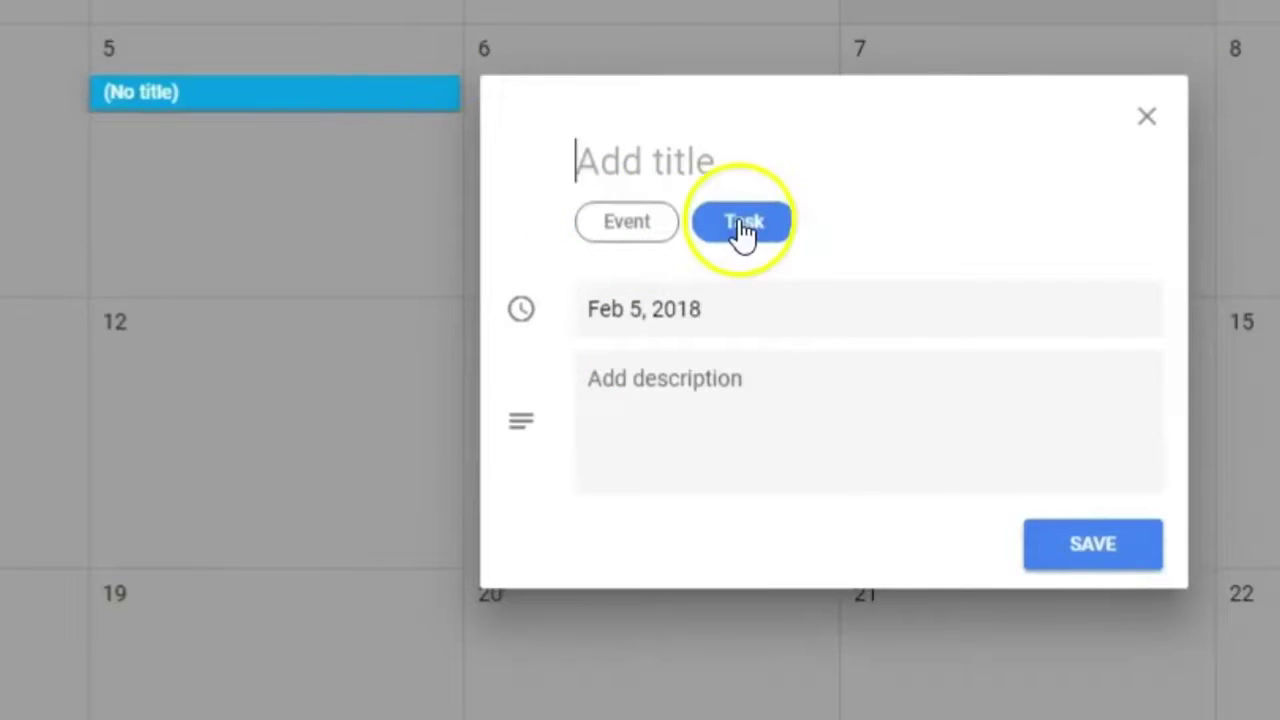
left_click(643, 238)
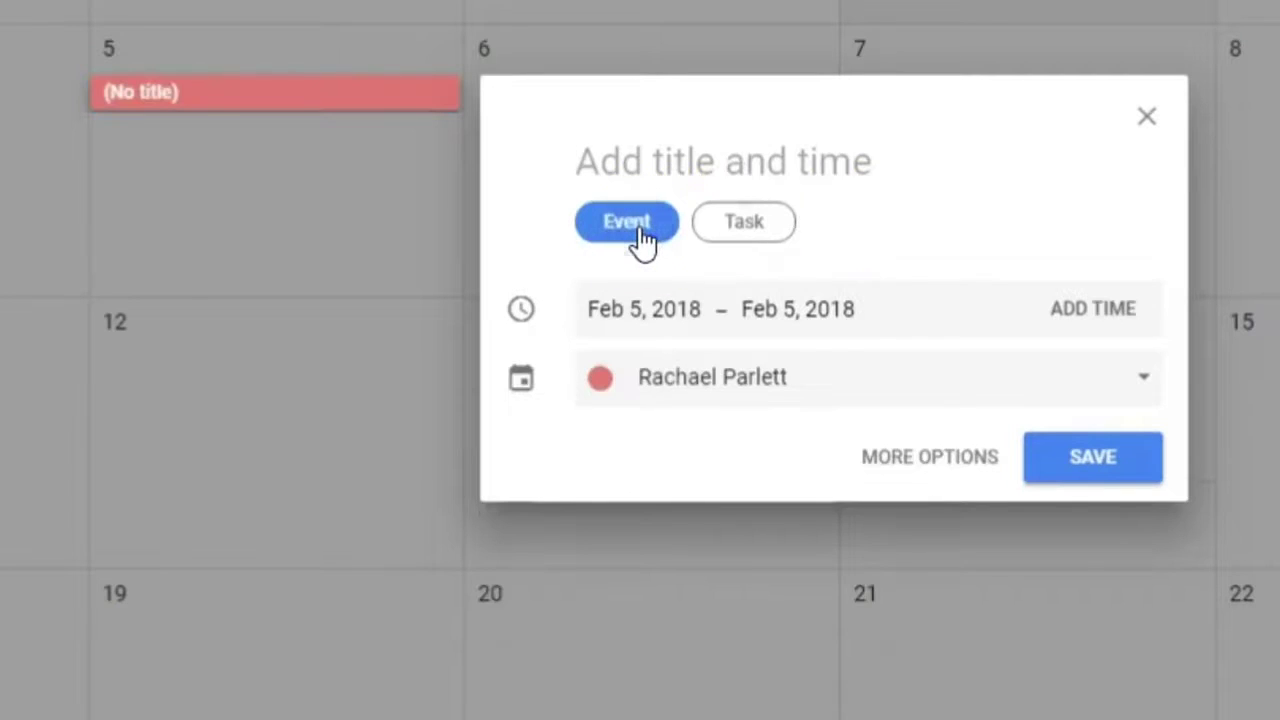
left_click(615, 163)
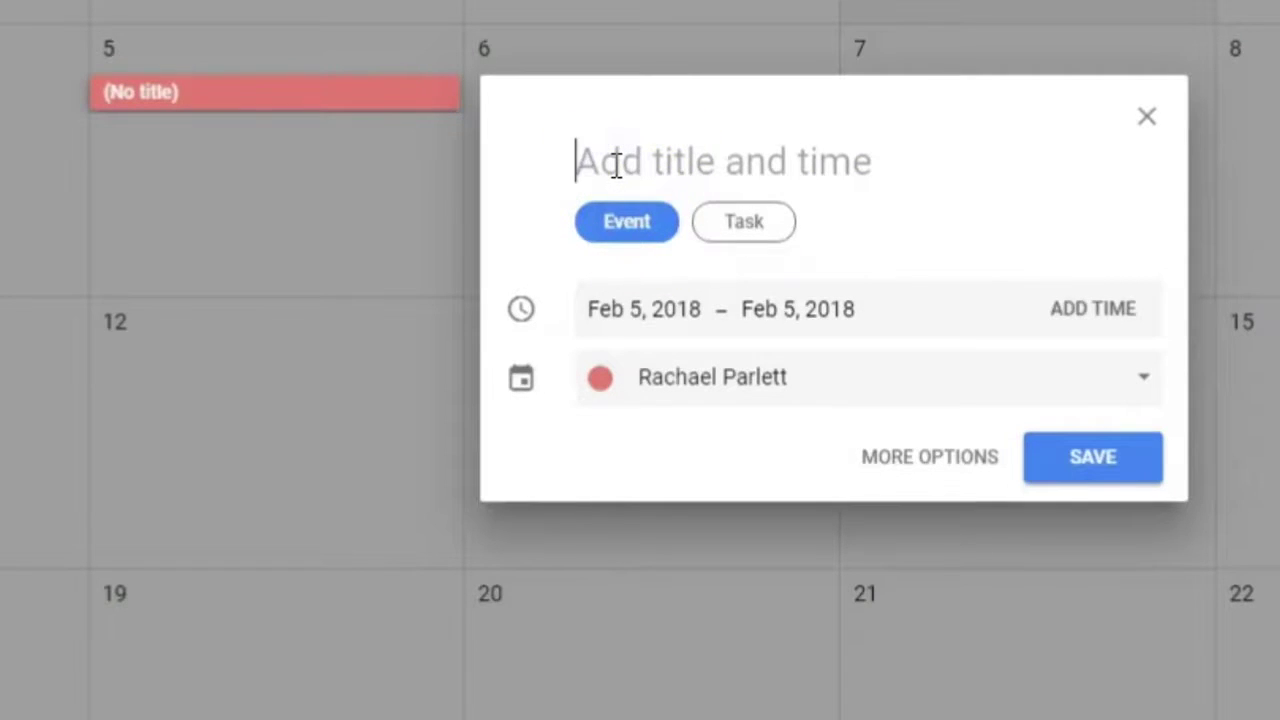
type("Nonfiction")
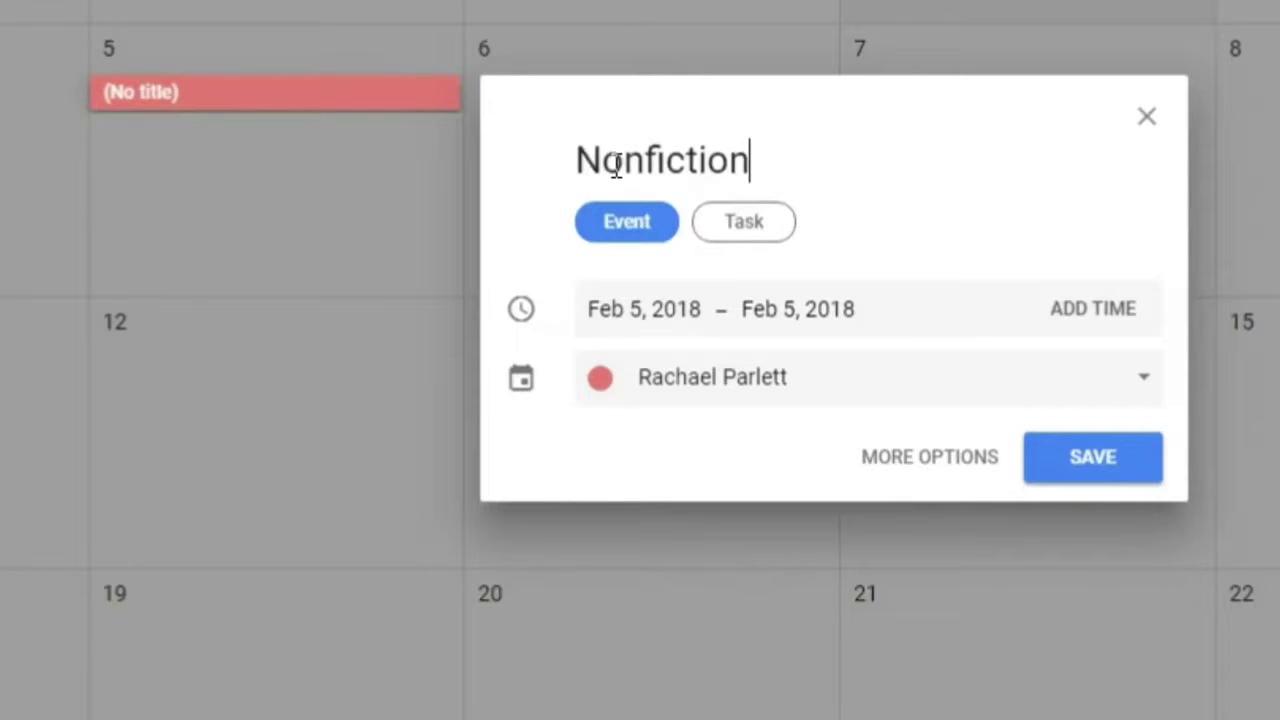
type(" Text Features")
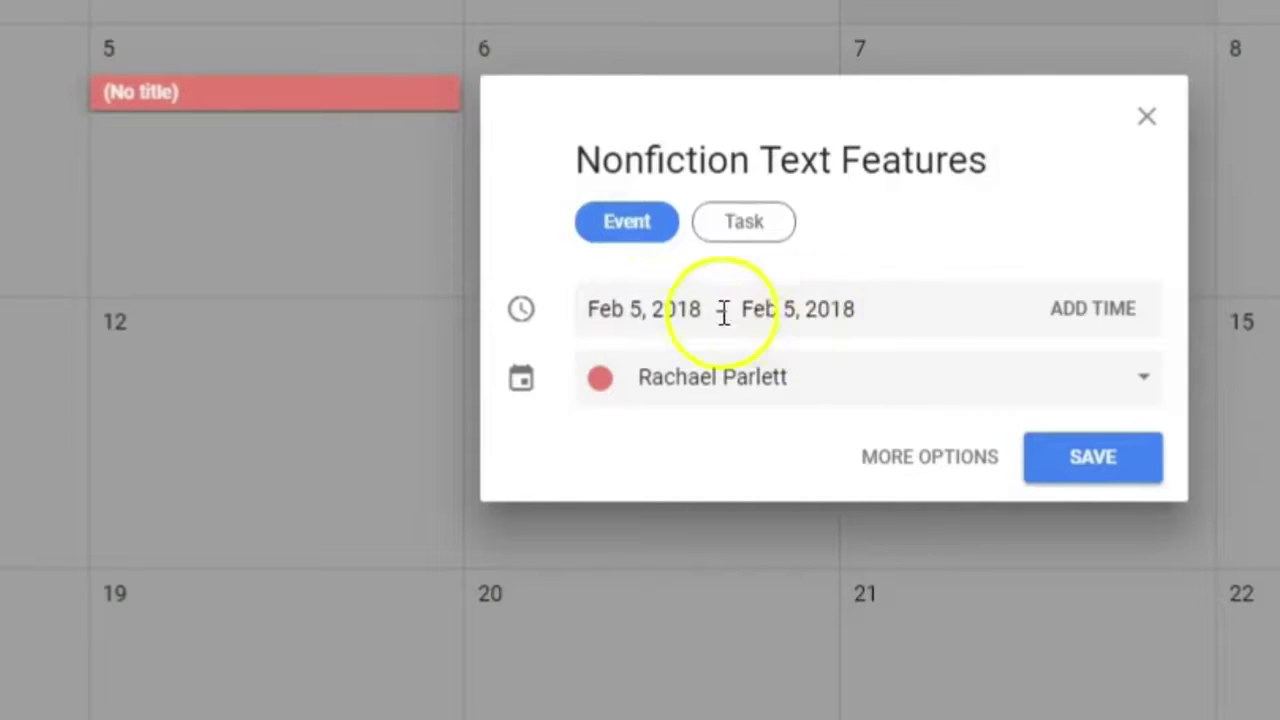
left_click(820, 303)
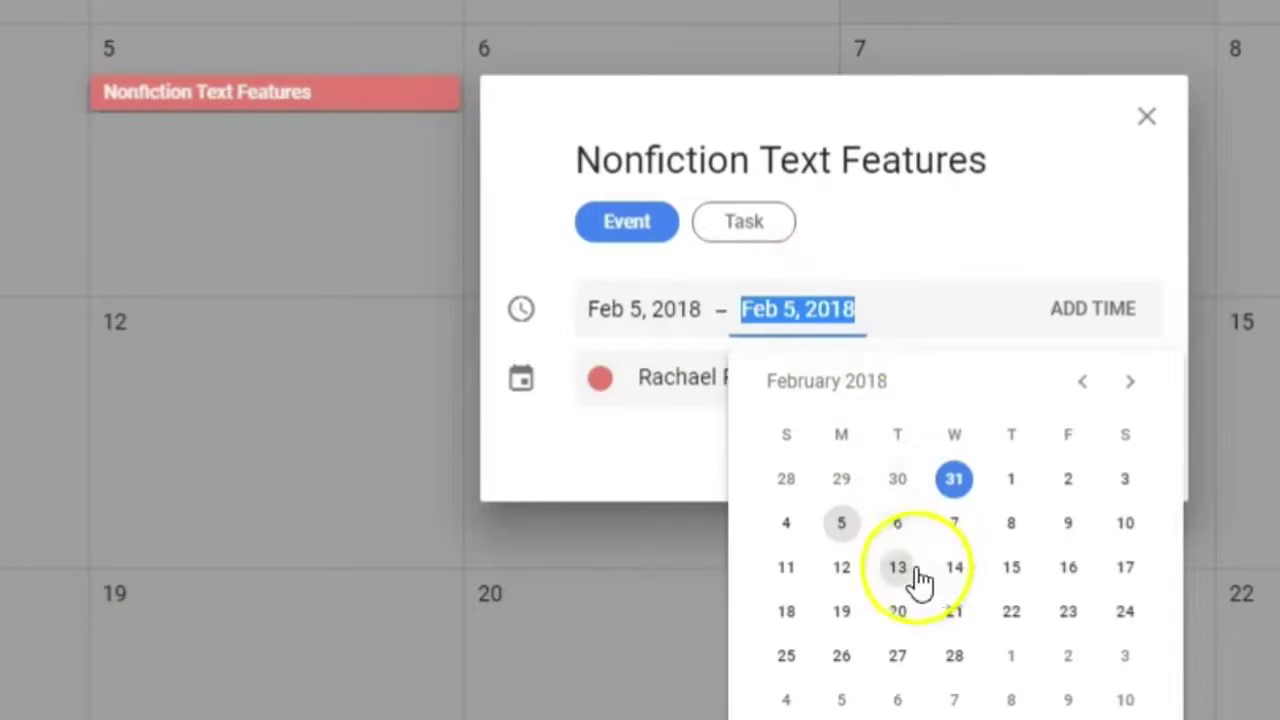
left_click(1070, 612)
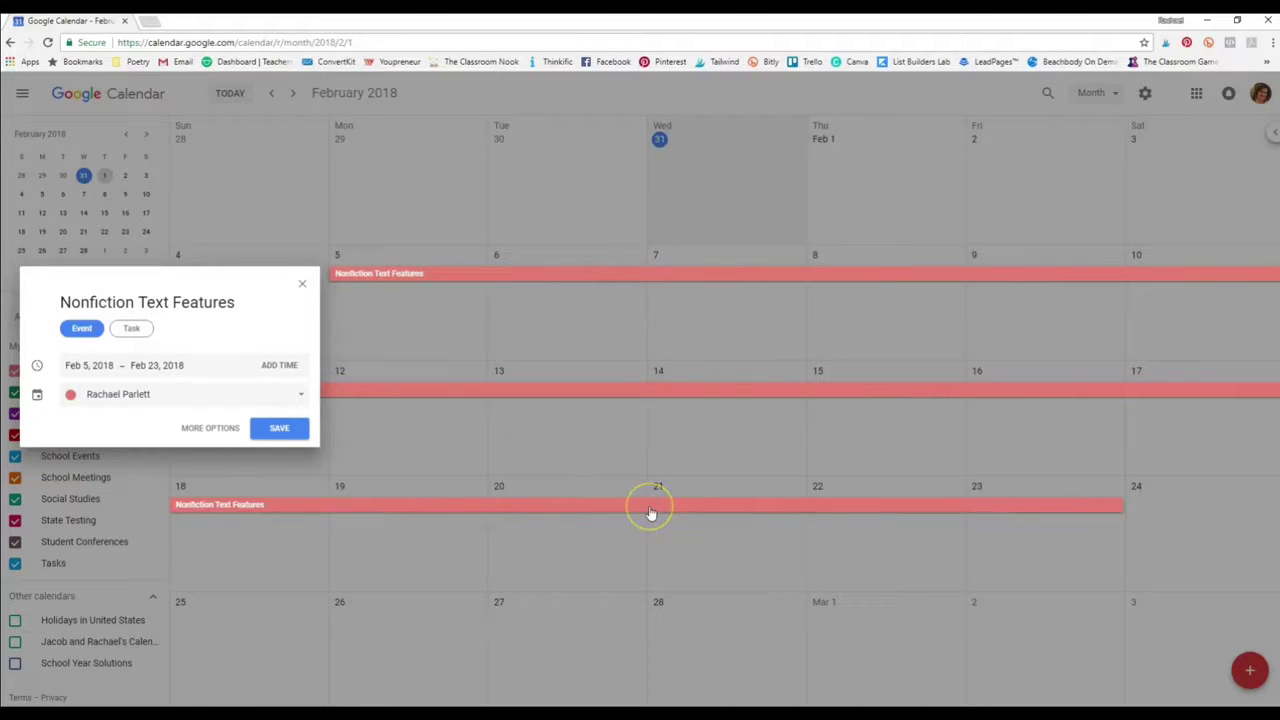
Step: Assign the "Nonfiction Text Features" event to the Reading calendar and save it
left_click(126, 398)
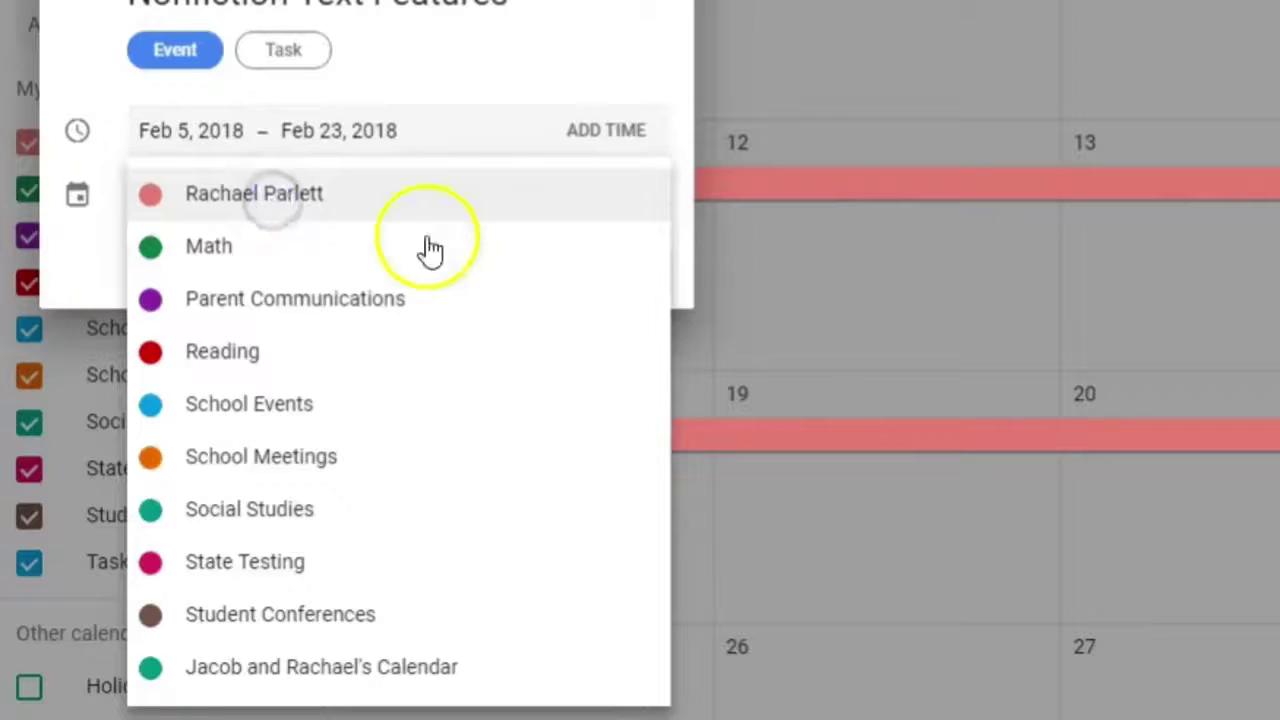
left_click(162, 469)
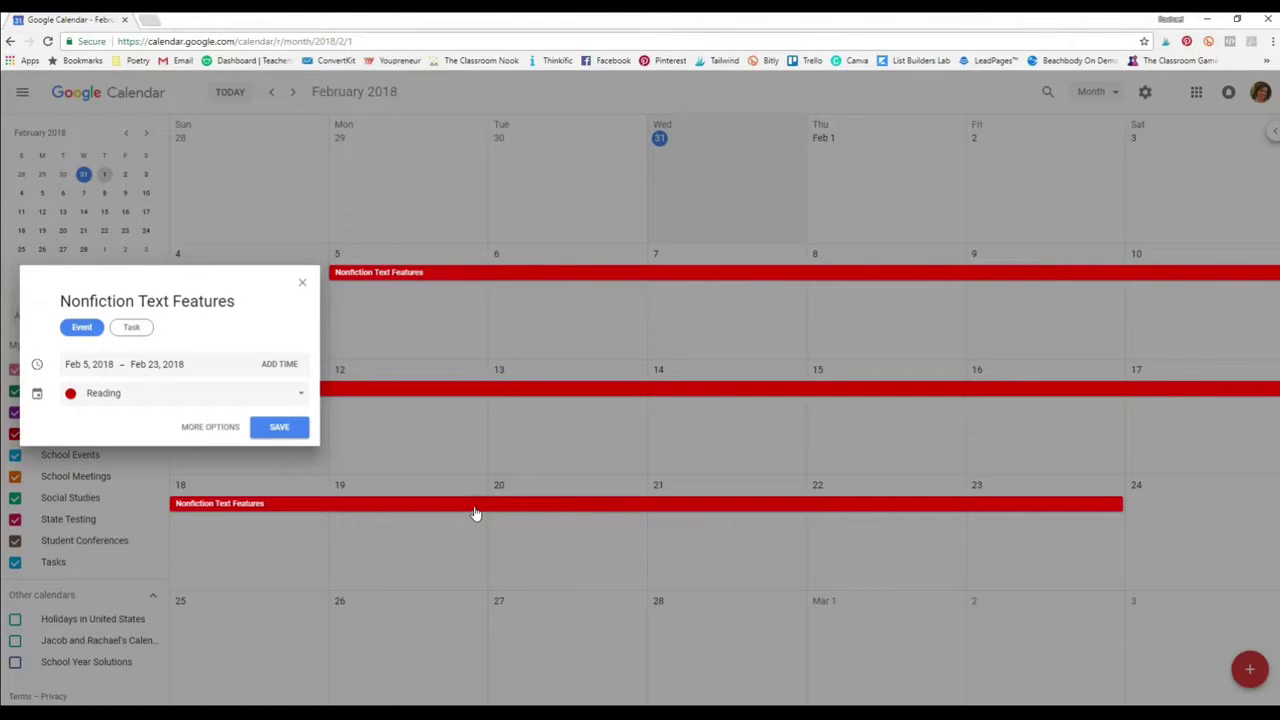
left_click(281, 428)
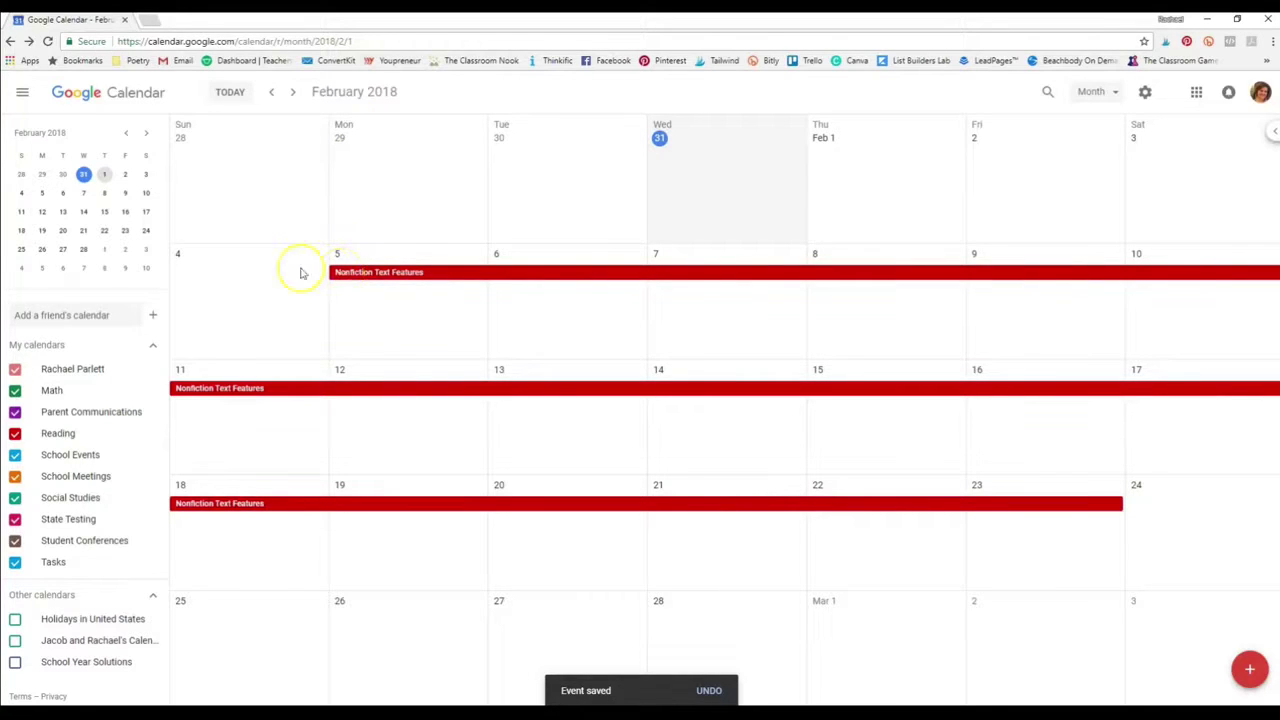
Step: Hide weekends in the February 2018 month view
left_click(1090, 92)
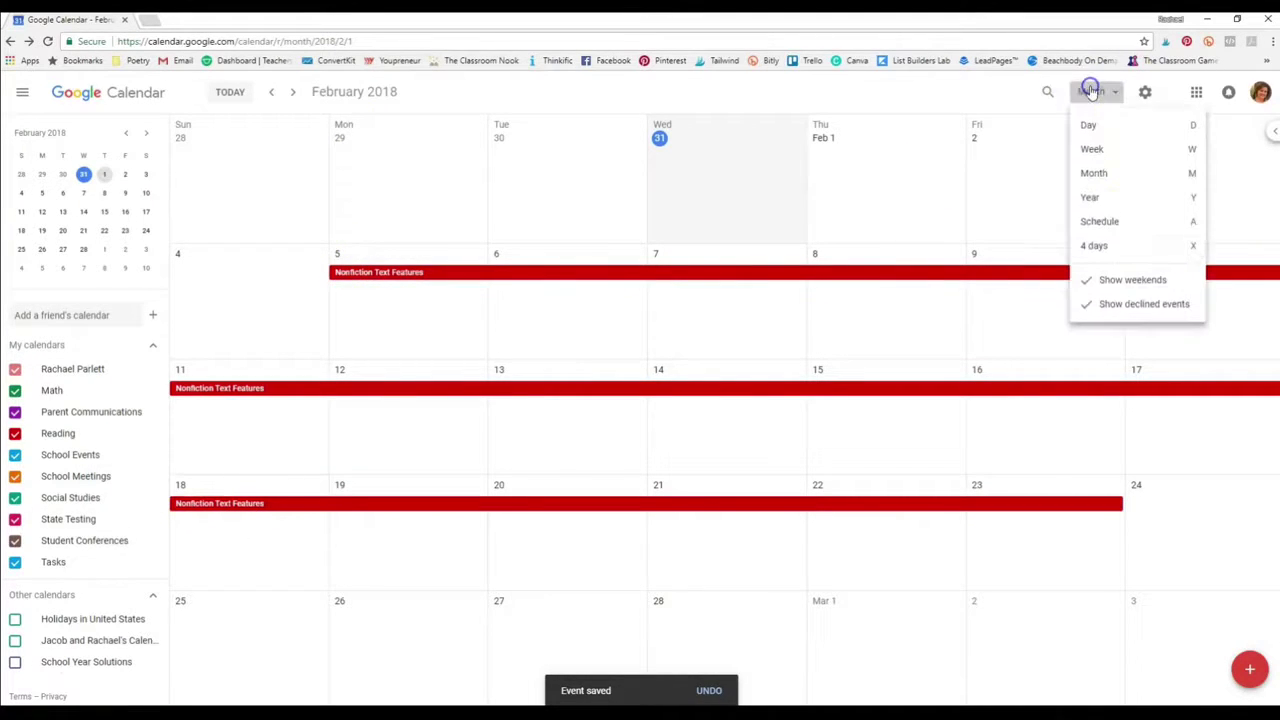
left_click(1090, 281)
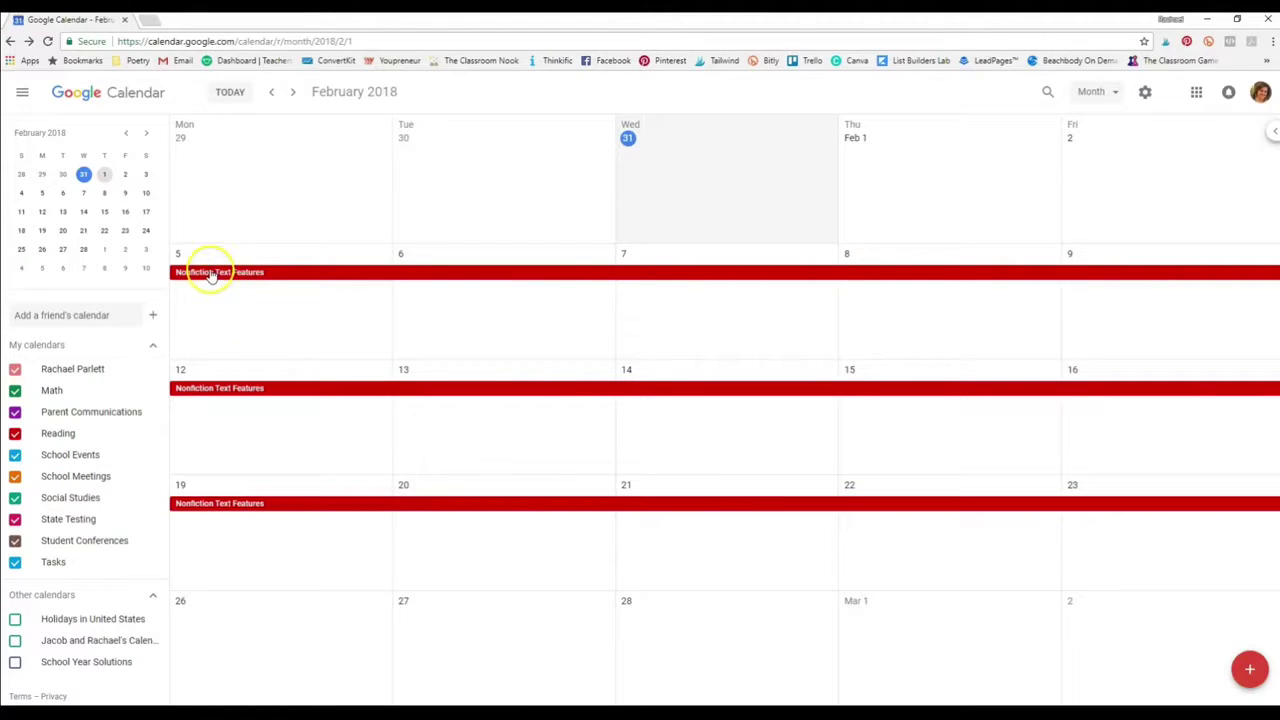
right_click(262, 325)
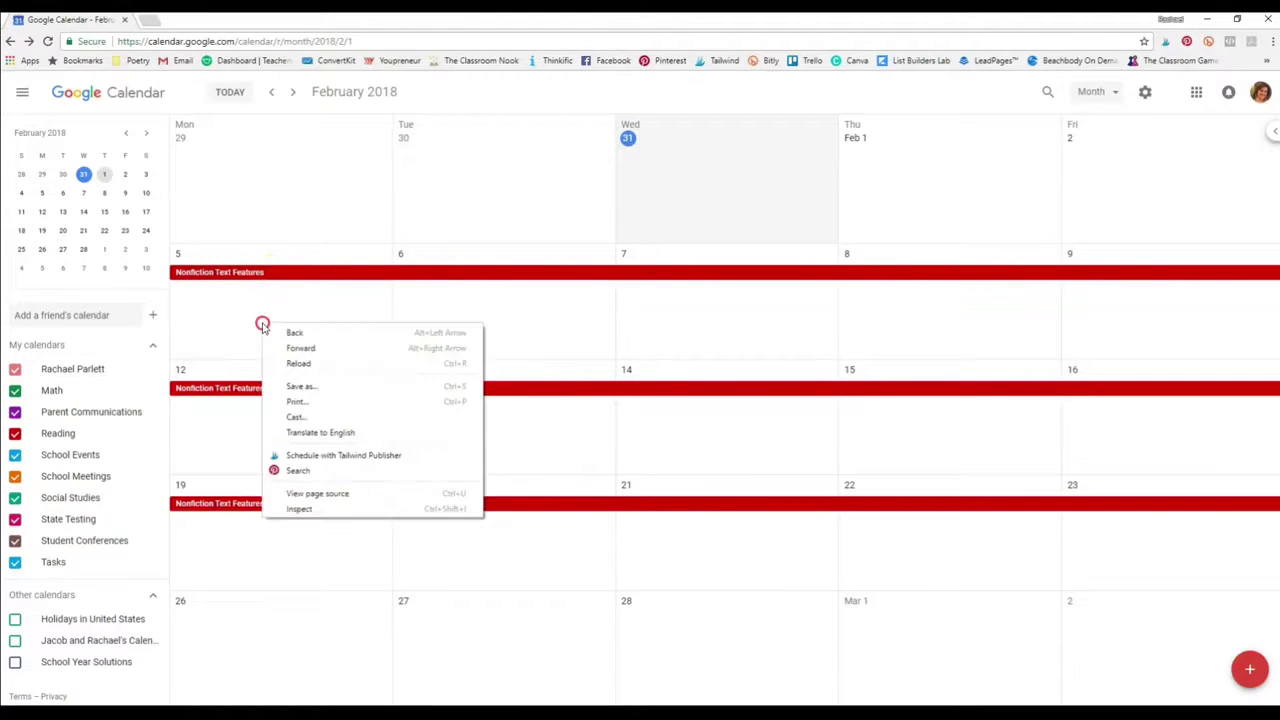
left_click(214, 366)
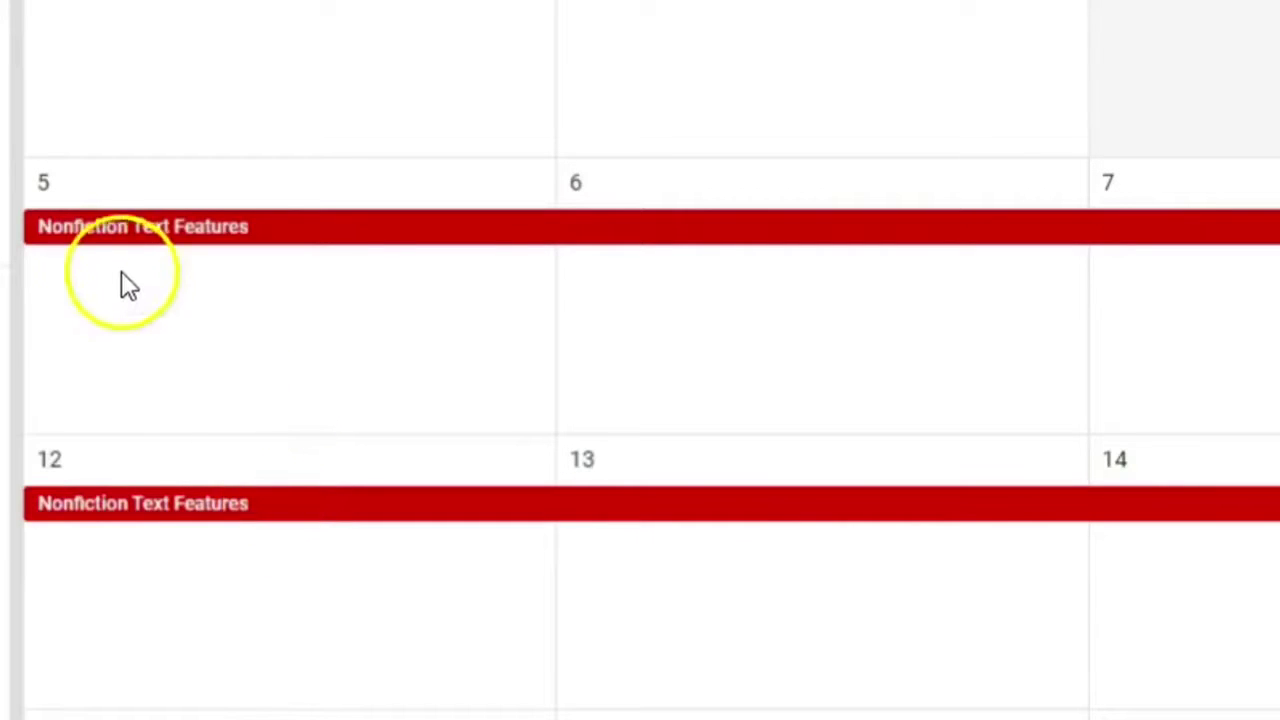
left_click(176, 244)
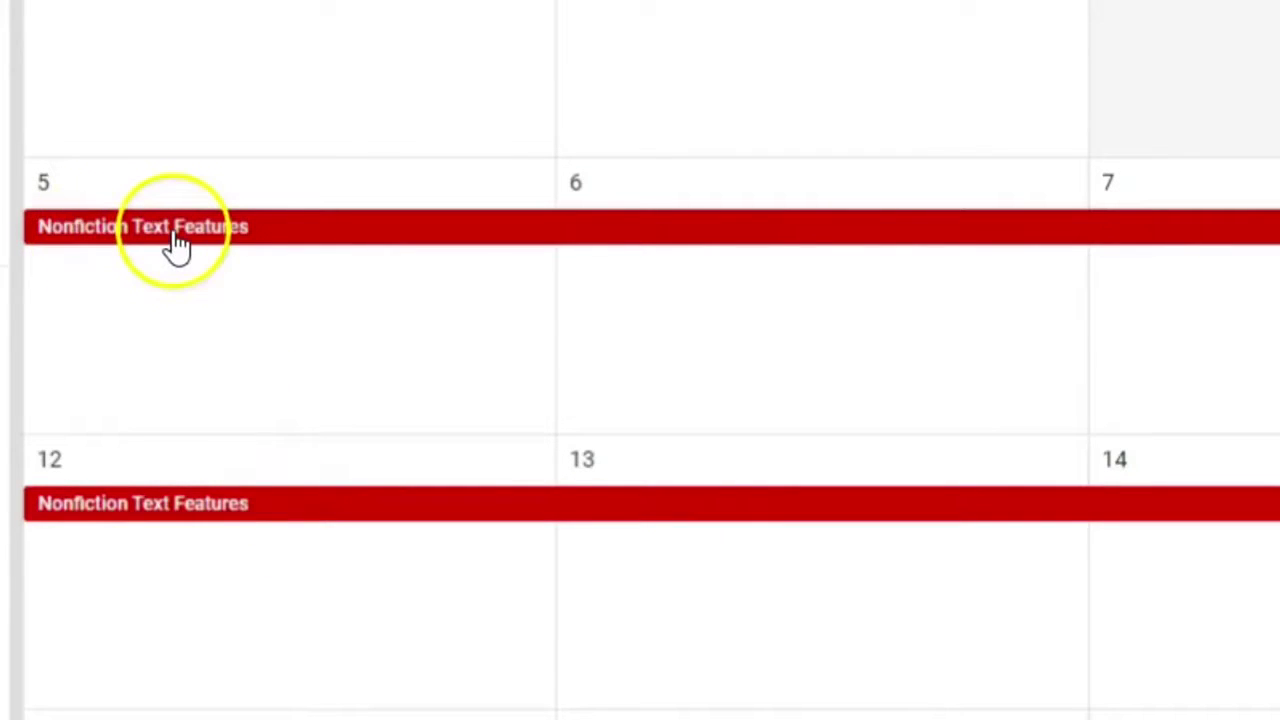
Step: Start a new event on Feb 5, 2018 titled "Nonfiction Writing" and set its end date to Feb 23, 2018
left_click(171, 306)
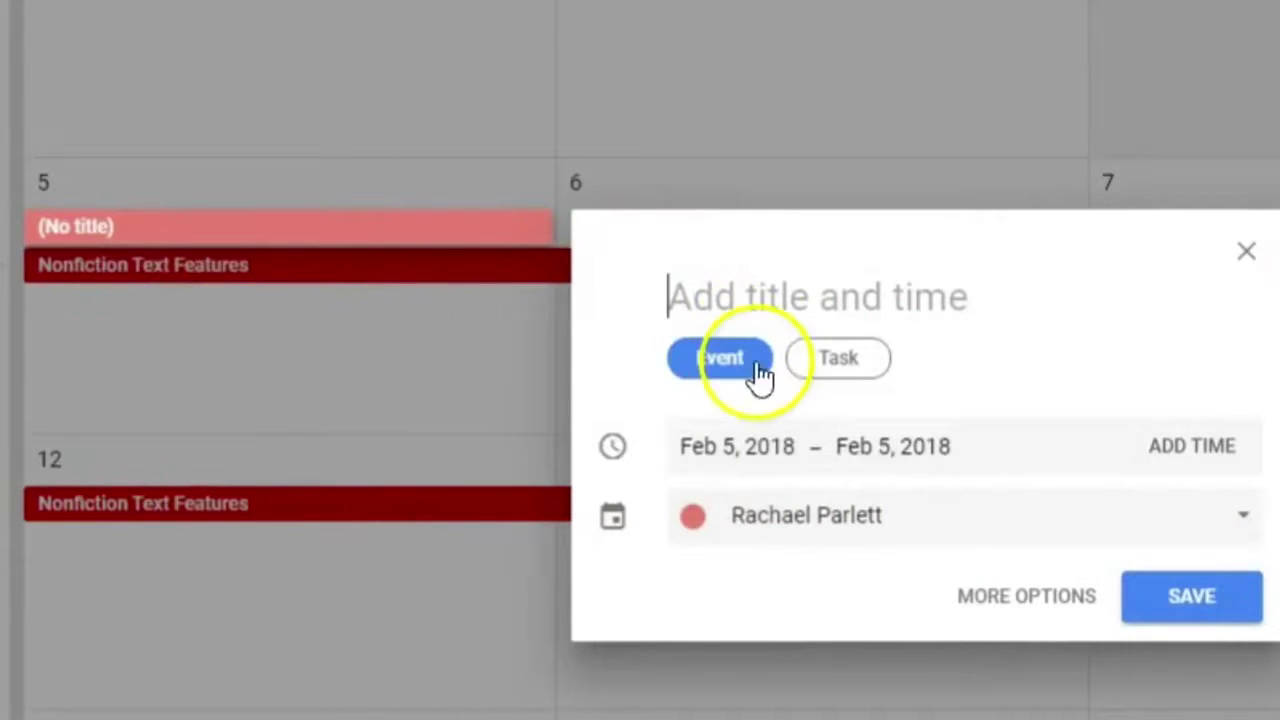
left_click(750, 294)
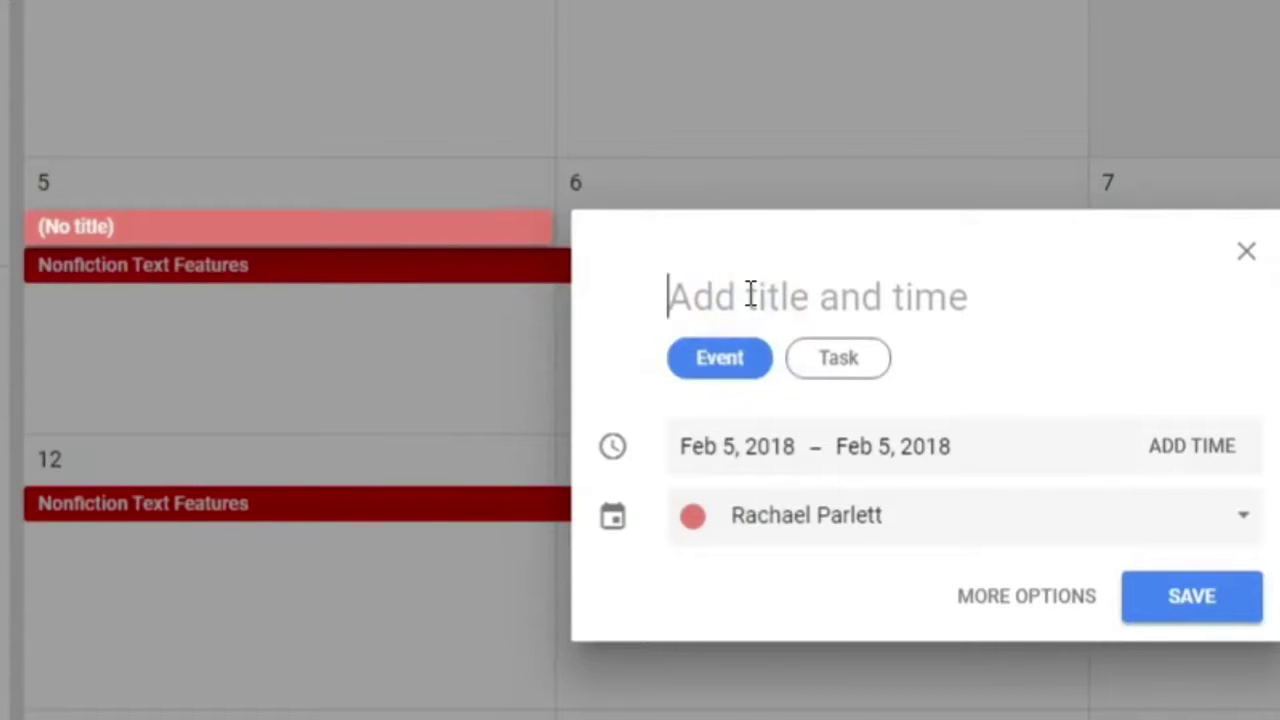
type("Nonfiction ")
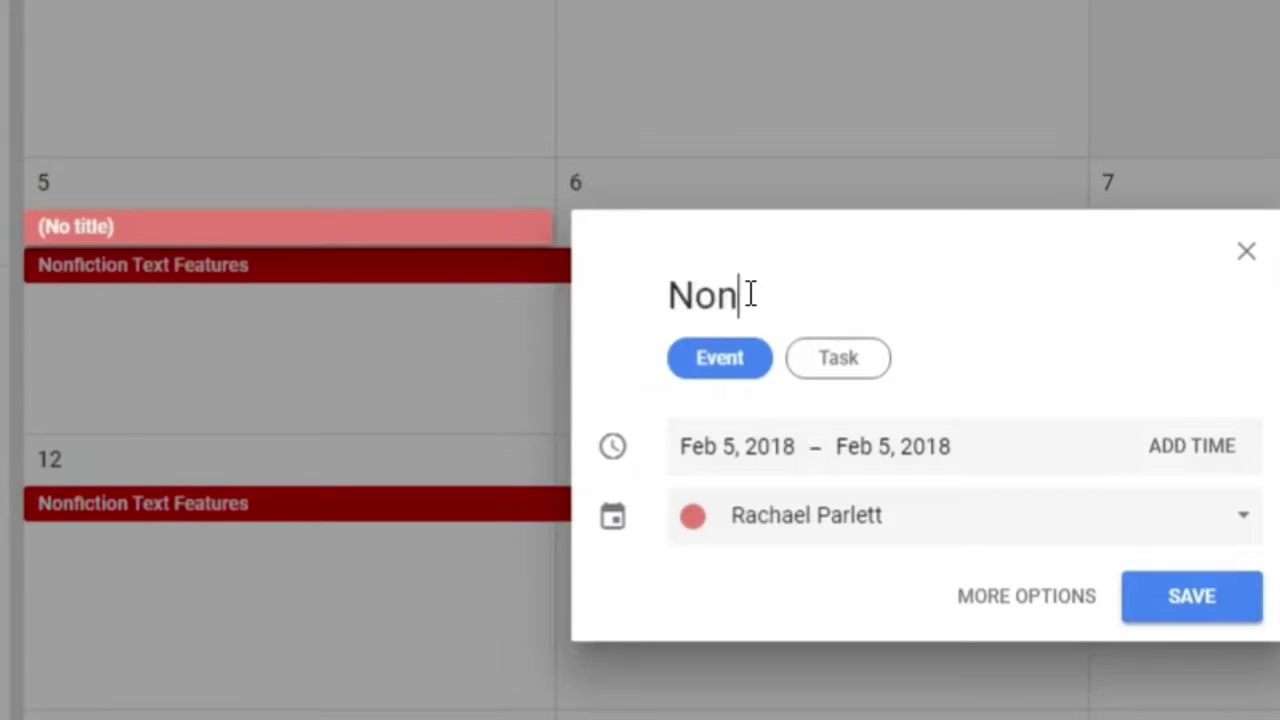
type("Writing")
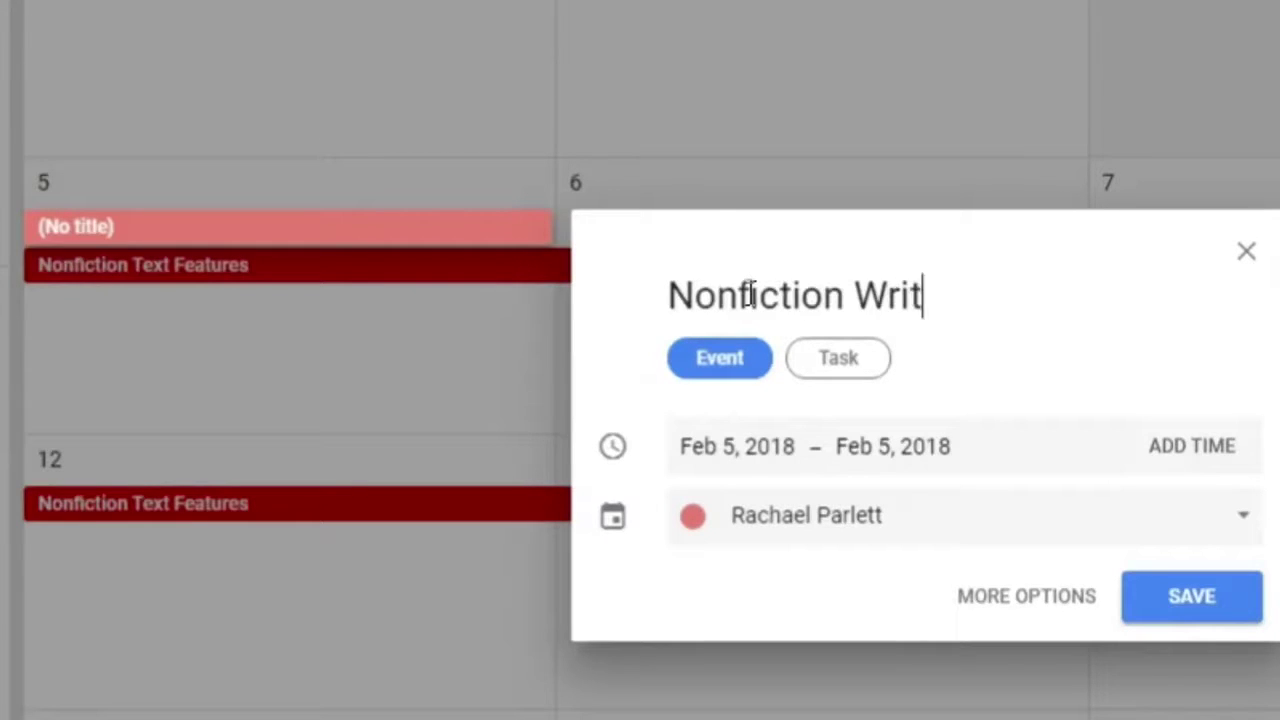
left_click(868, 448)
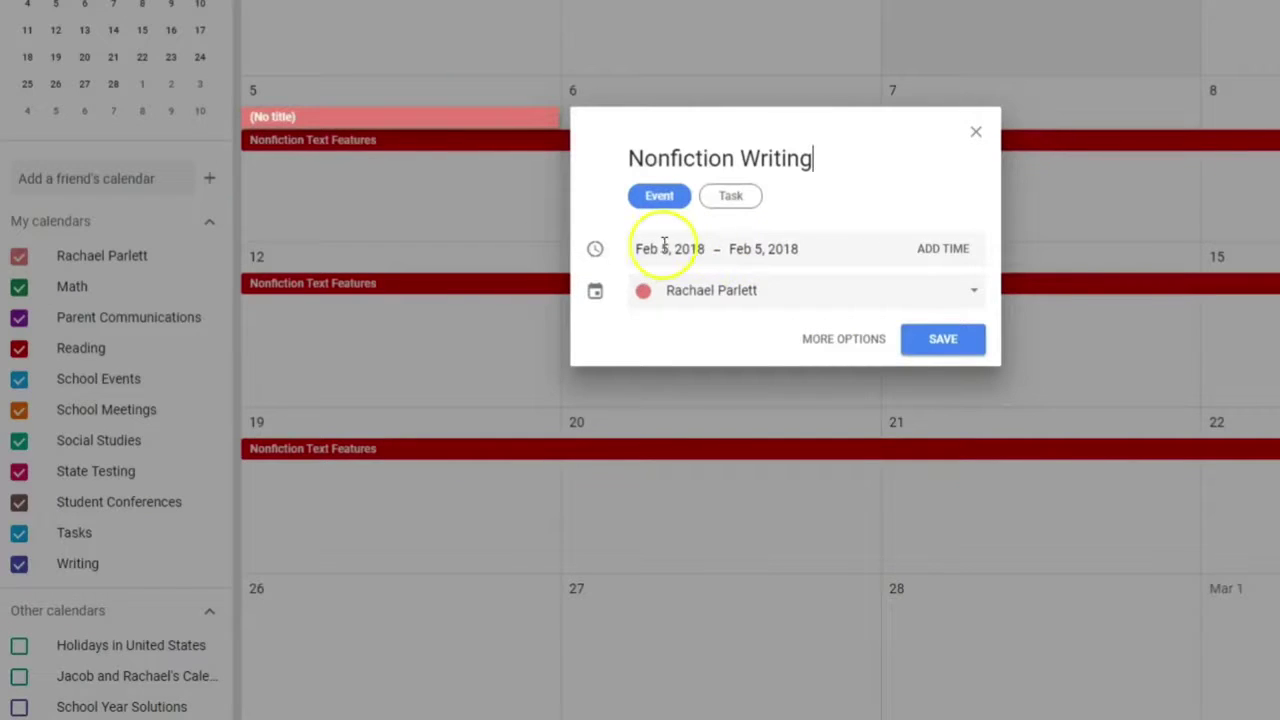
left_click(755, 249)
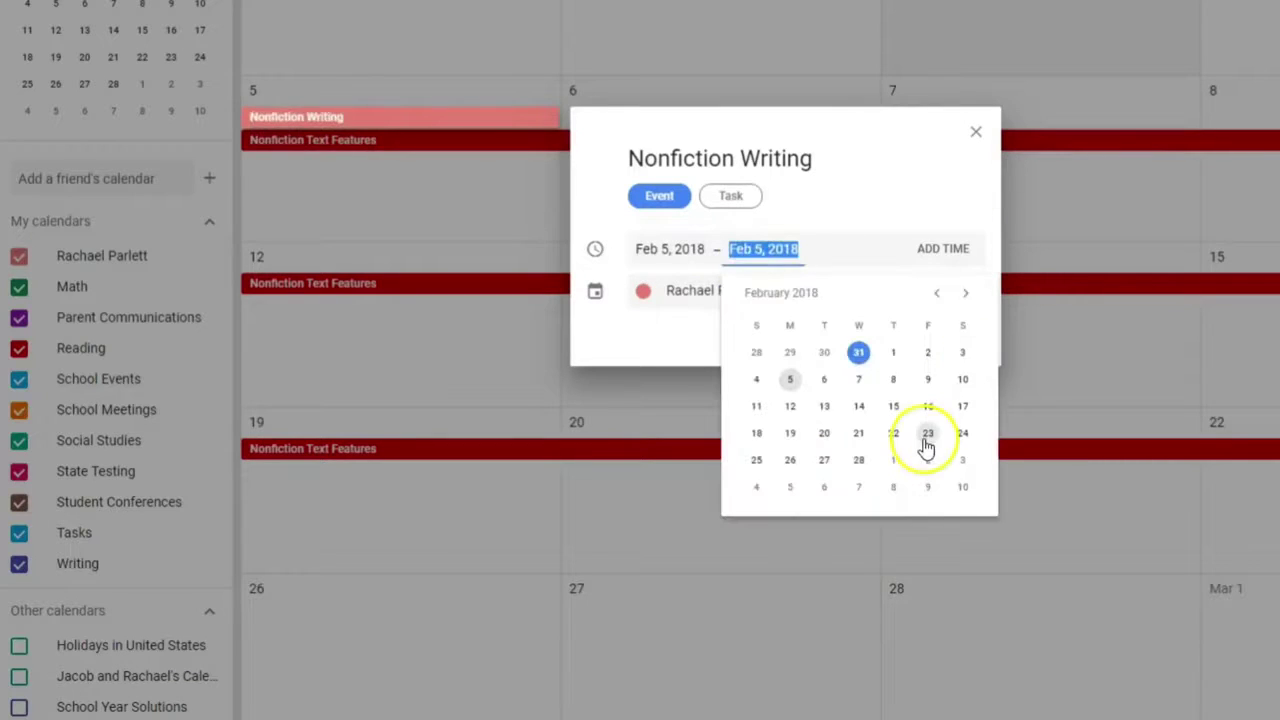
left_click(925, 440)
Step: Assign the "Nonfiction Writing" event to the Writing calendar and save it
left_click(818, 292)
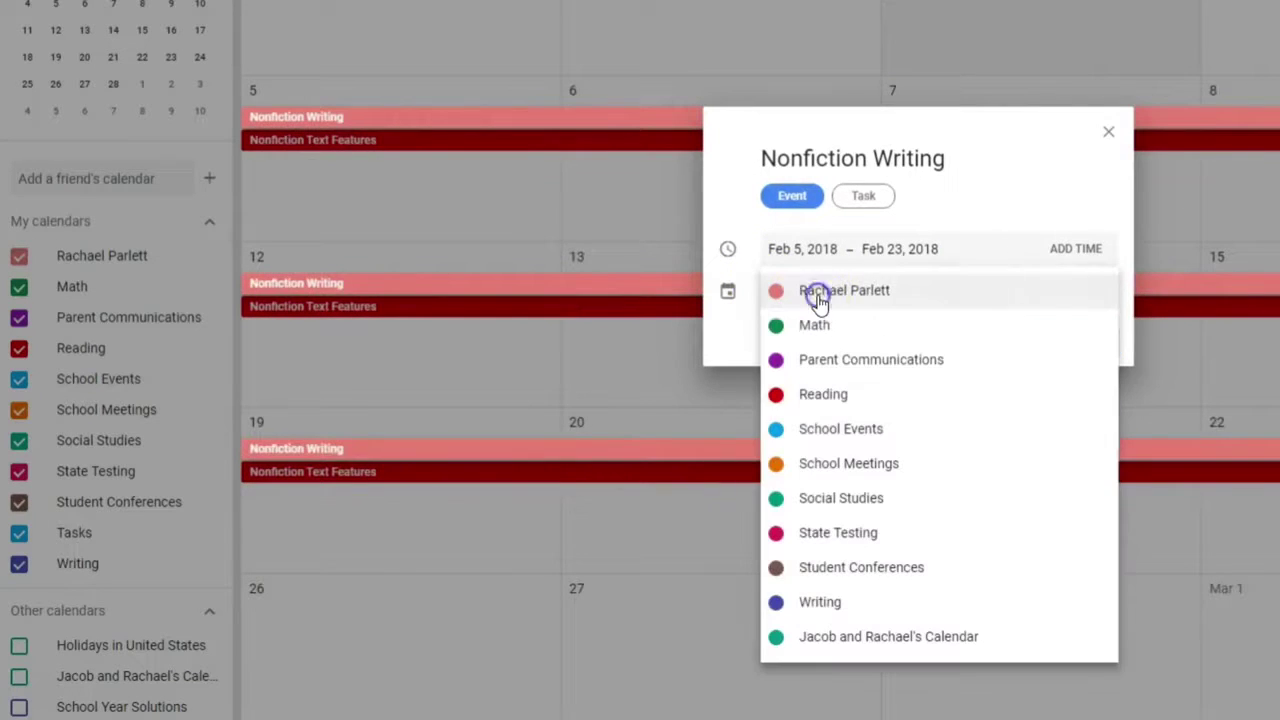
left_click(885, 603)
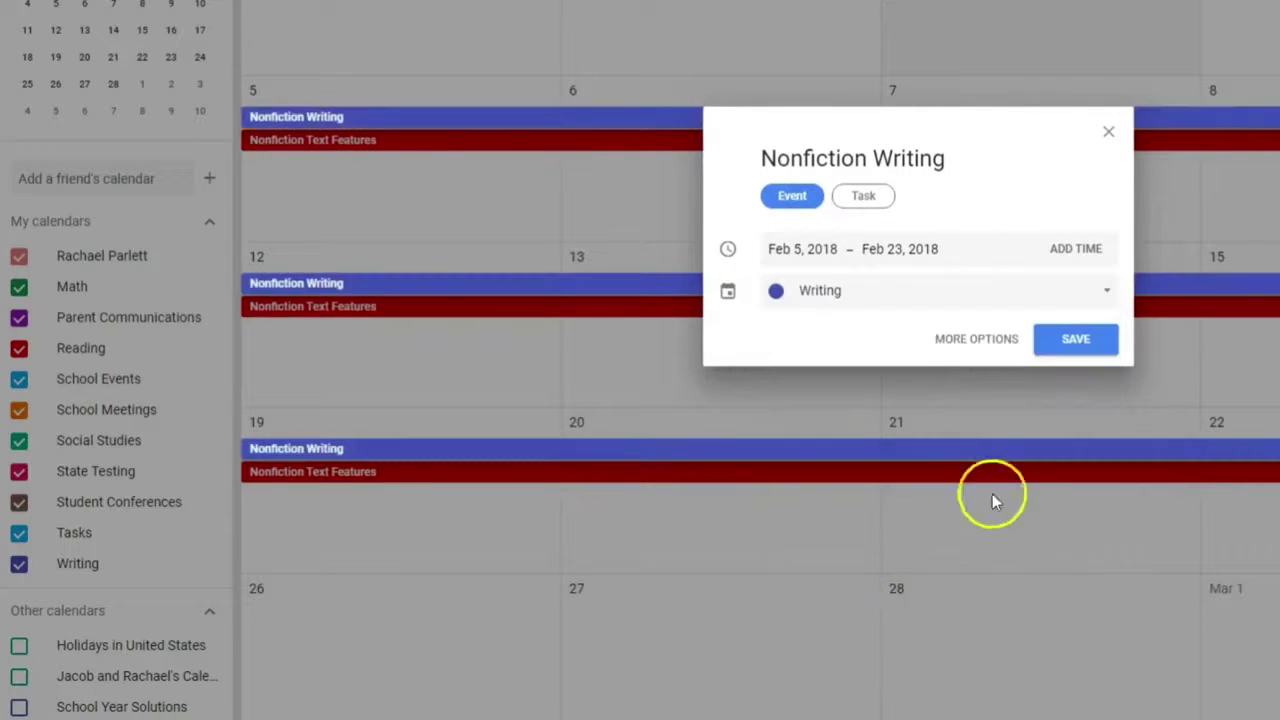
left_click(1073, 338)
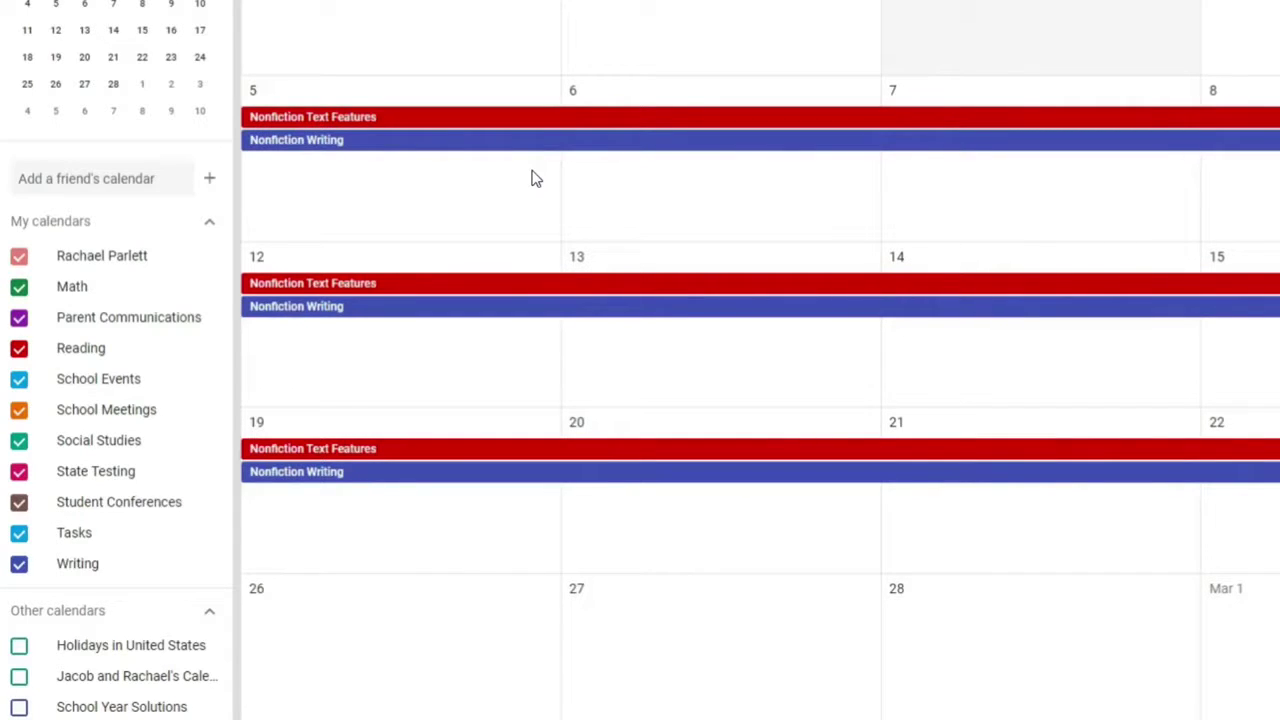
Step: Start a new event on Feb 5, 2018, titled as a parent conference with the named student's parents
left_click(447, 179)
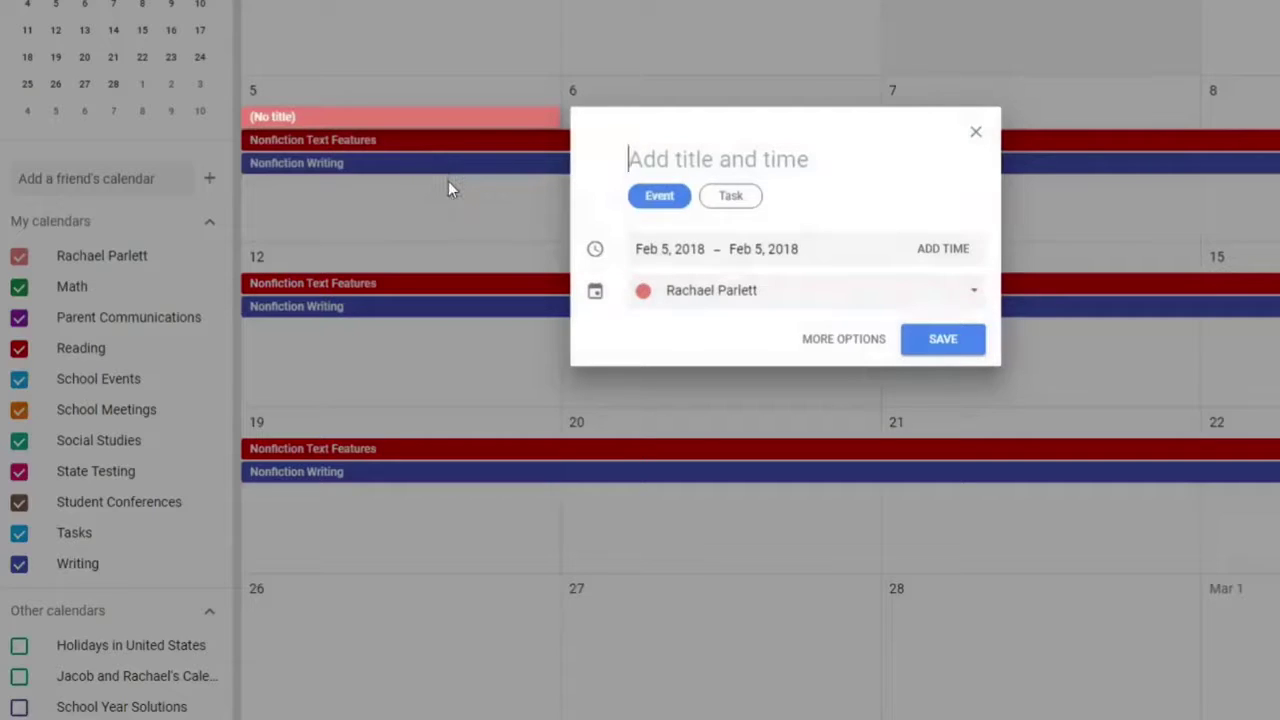
left_click(659, 157)
type("Parent Conference With Joey'")
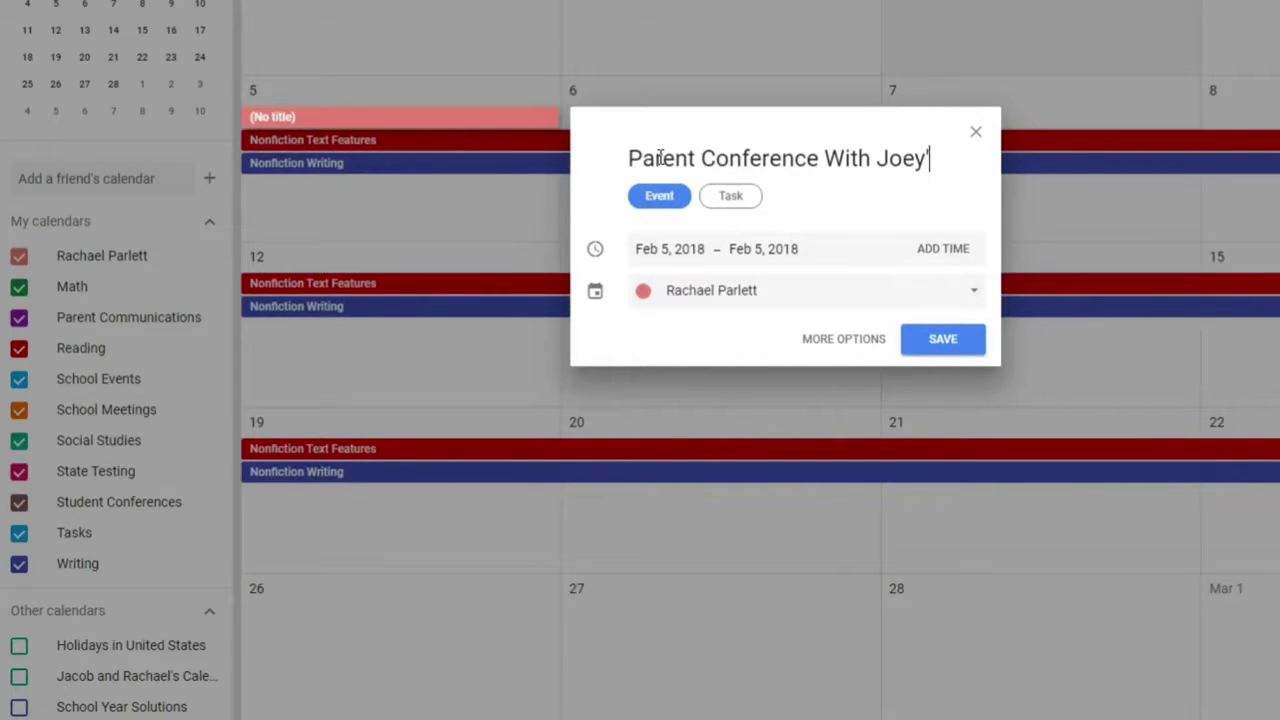
type("s Parents")
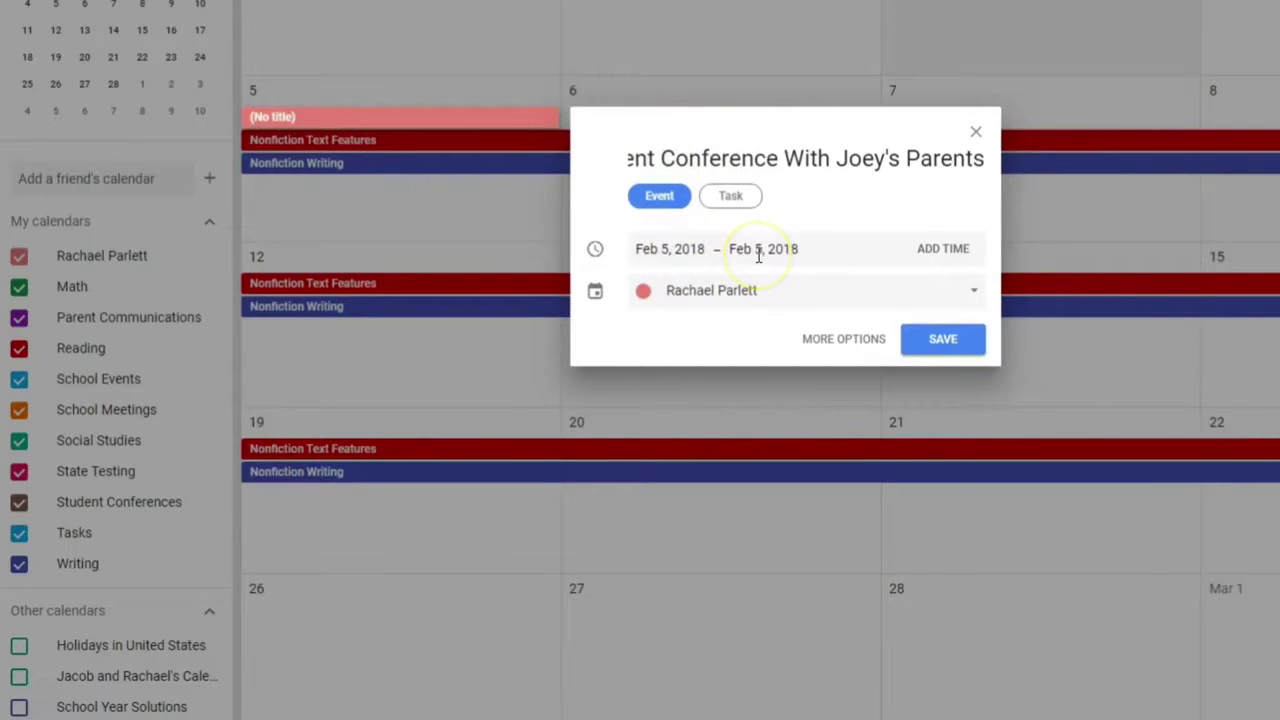
Step: Schedule the parent conference event from 4:00pm to 5:00pm
left_click(933, 250)
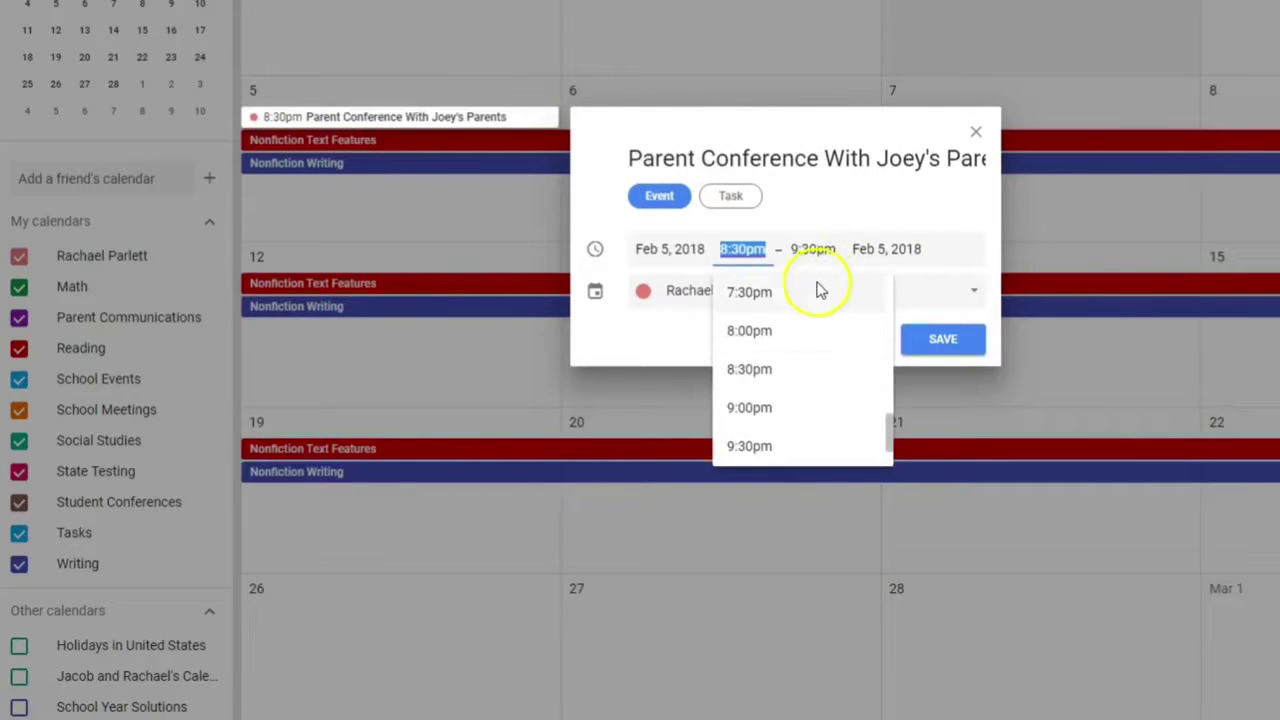
scroll(770, 350, "up", 3)
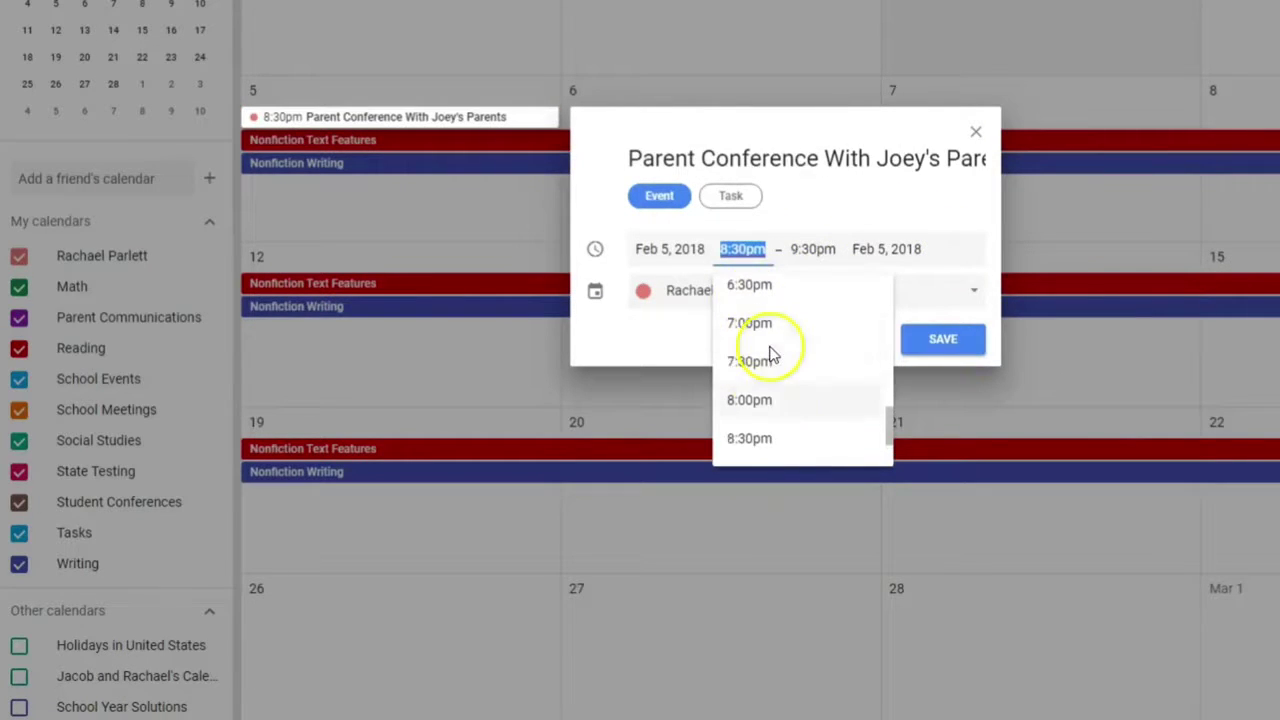
scroll(771, 350, "up", 3)
left_click(771, 314)
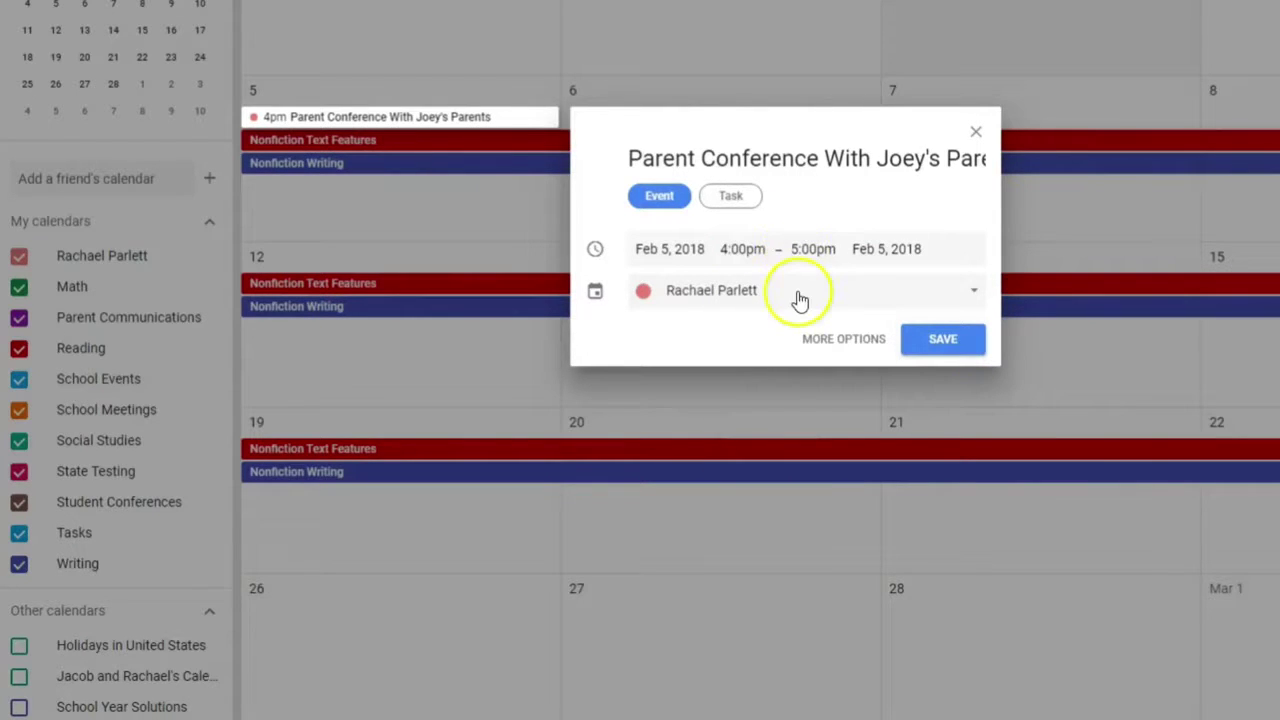
left_click(805, 250)
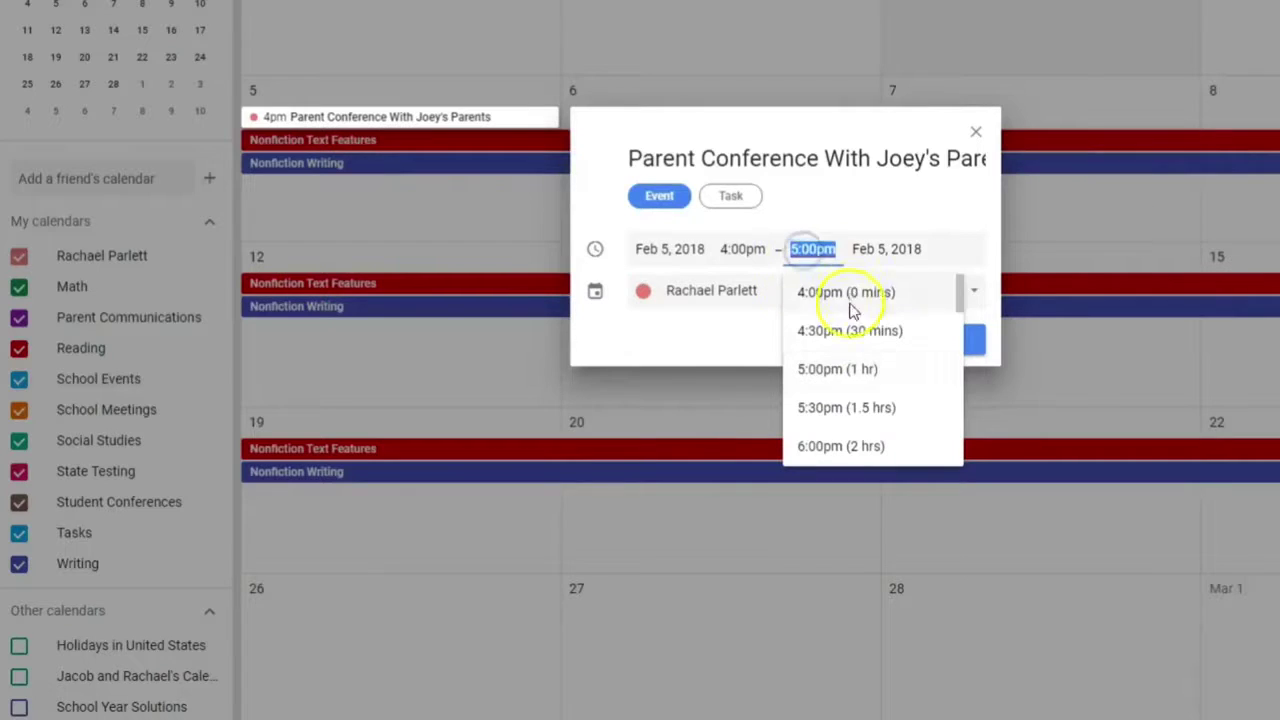
left_click(810, 208)
Step: Assign the parent conference to the Parent Communications calendar and save it
left_click(680, 292)
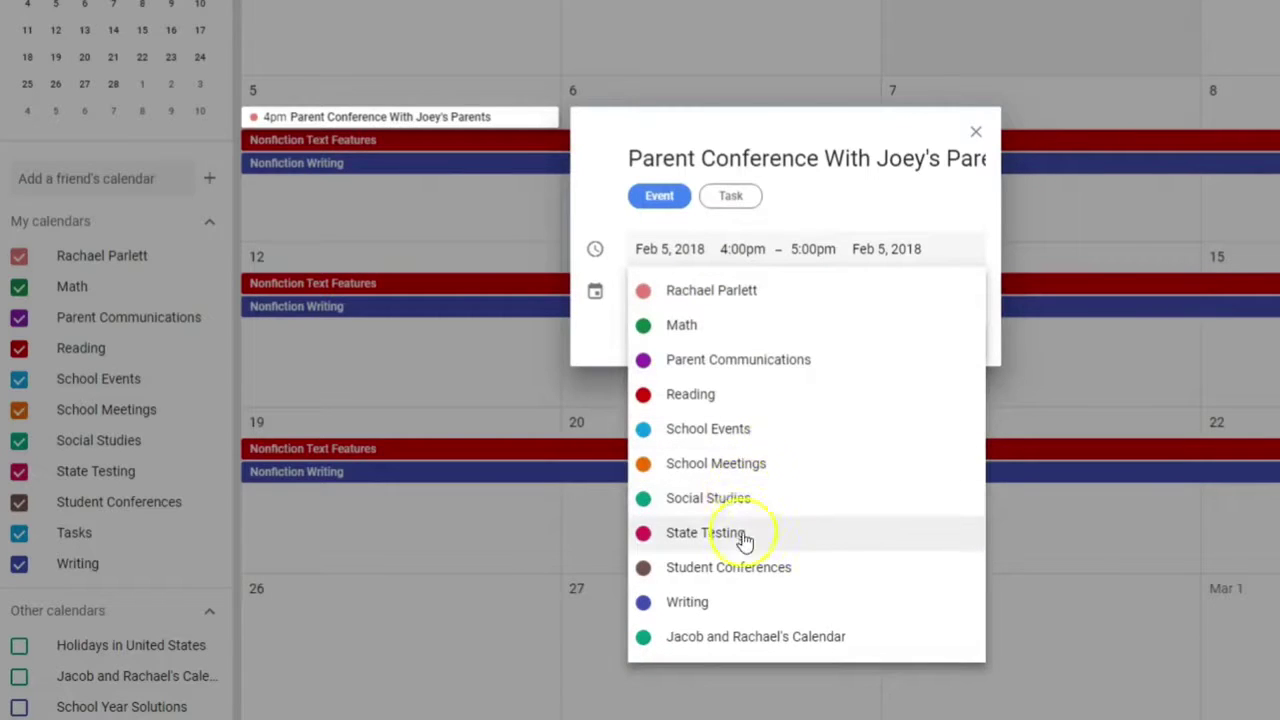
left_click(720, 362)
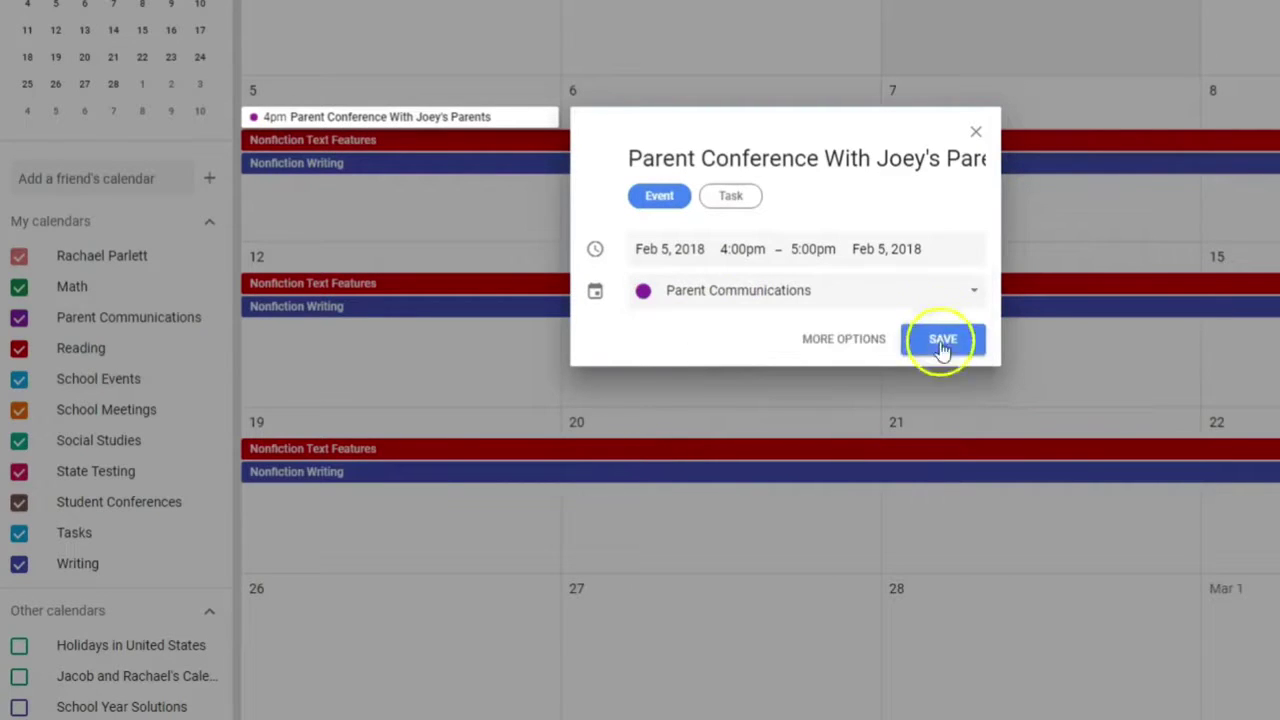
left_click(942, 345)
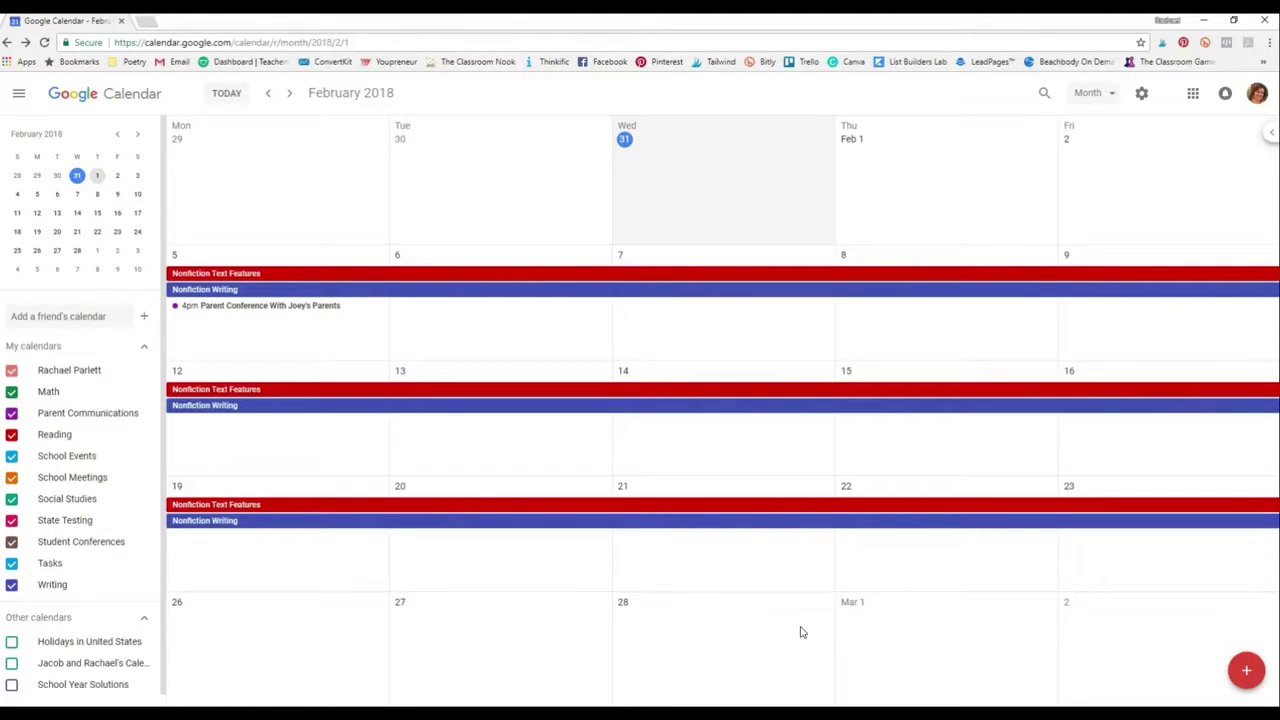
Step: Start a new event on Feb 9, 2018 titled "Team Meeting"
left_click(1094, 322)
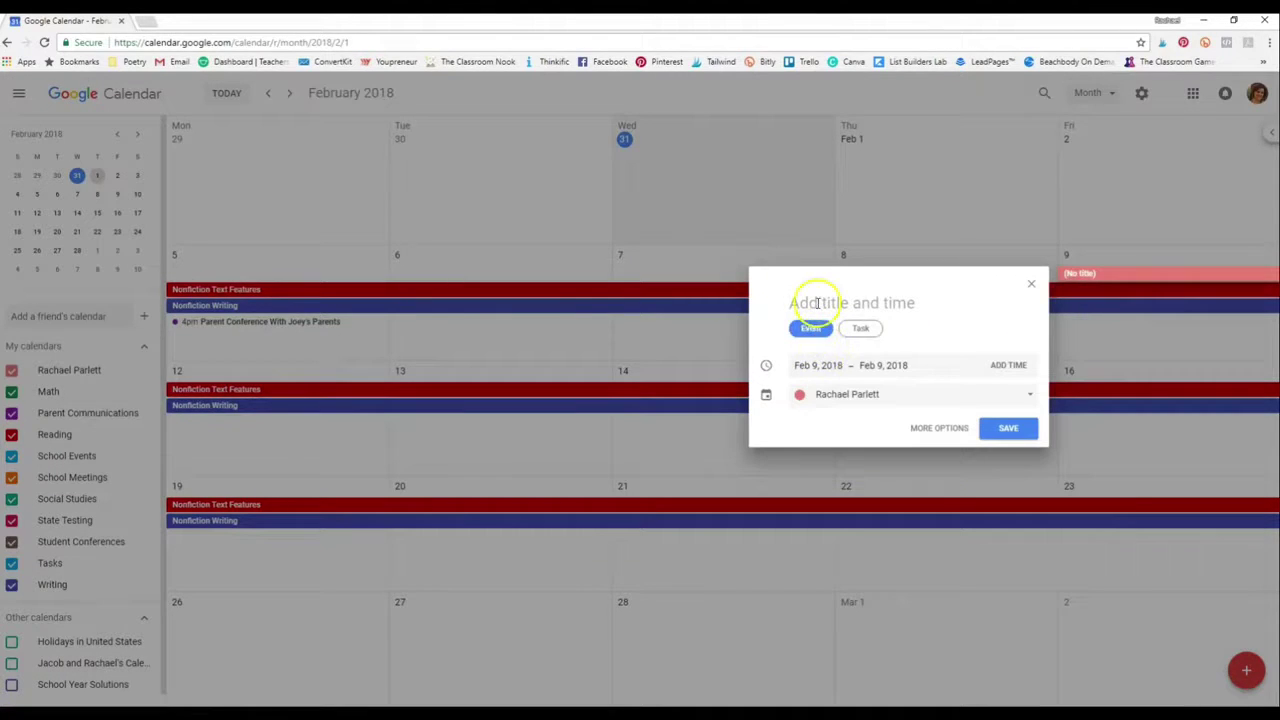
left_click(815, 302)
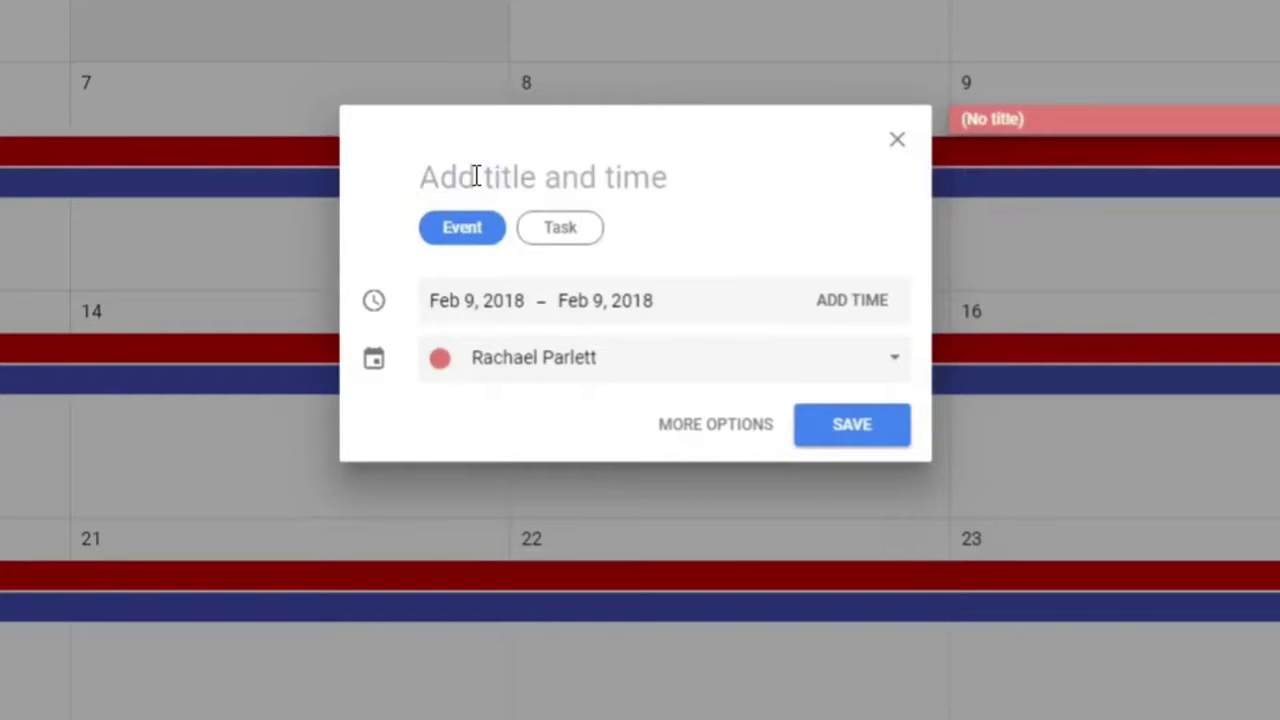
type("Team Meeting")
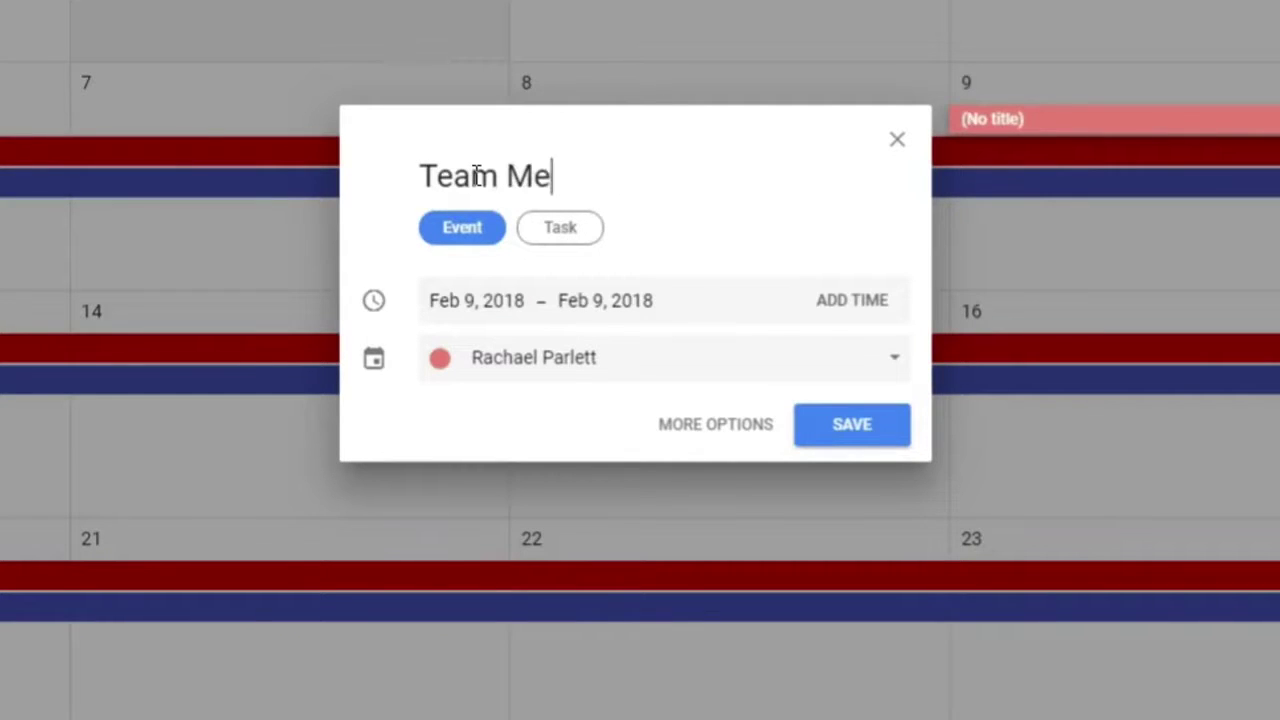
left_click(468, 298)
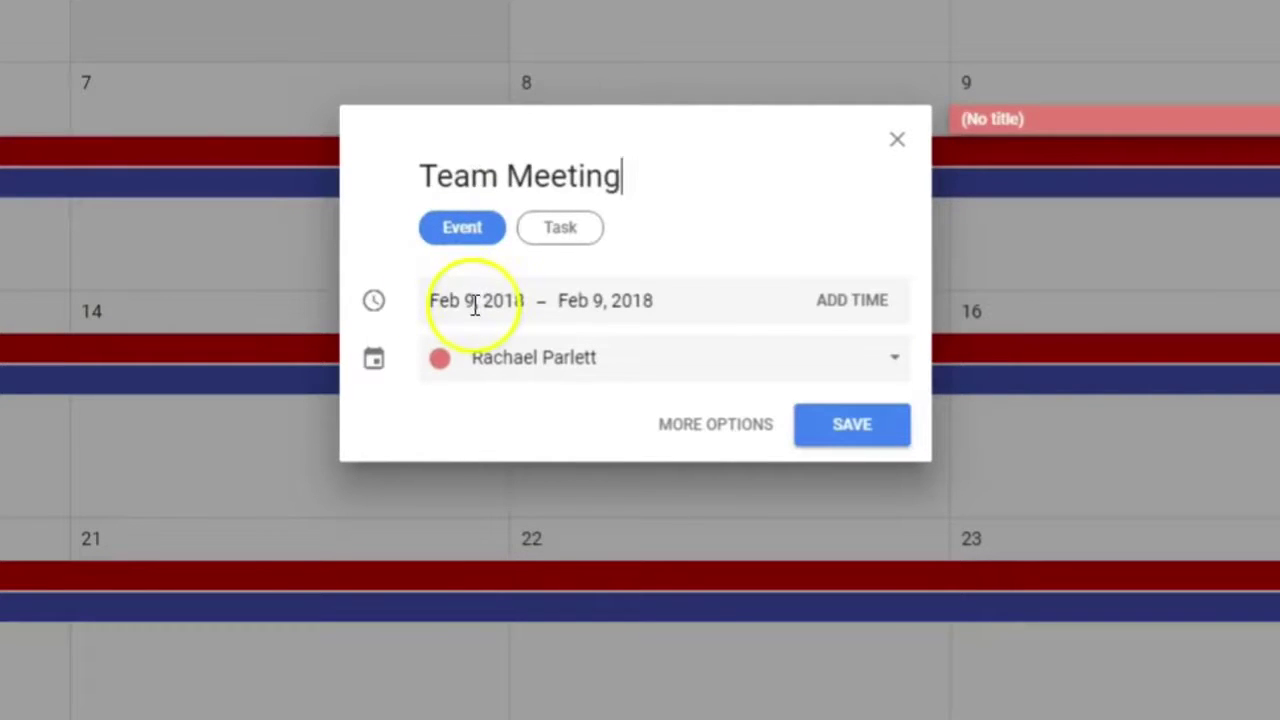
Step: Schedule the "Team Meeting" event from 4:30pm to 5:30pm and assign it to the School Meetings calendar
left_click(831, 312)
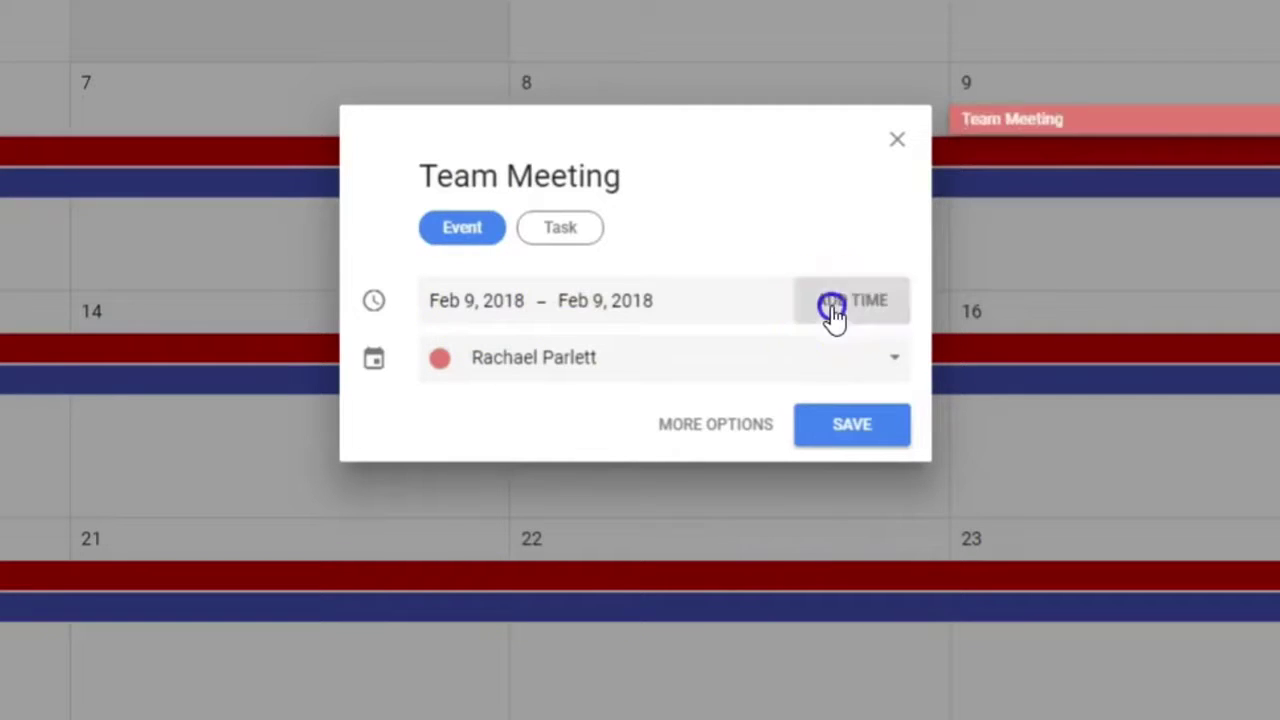
scroll(603, 451, "down", 2)
scroll(603, 451, "up", 7)
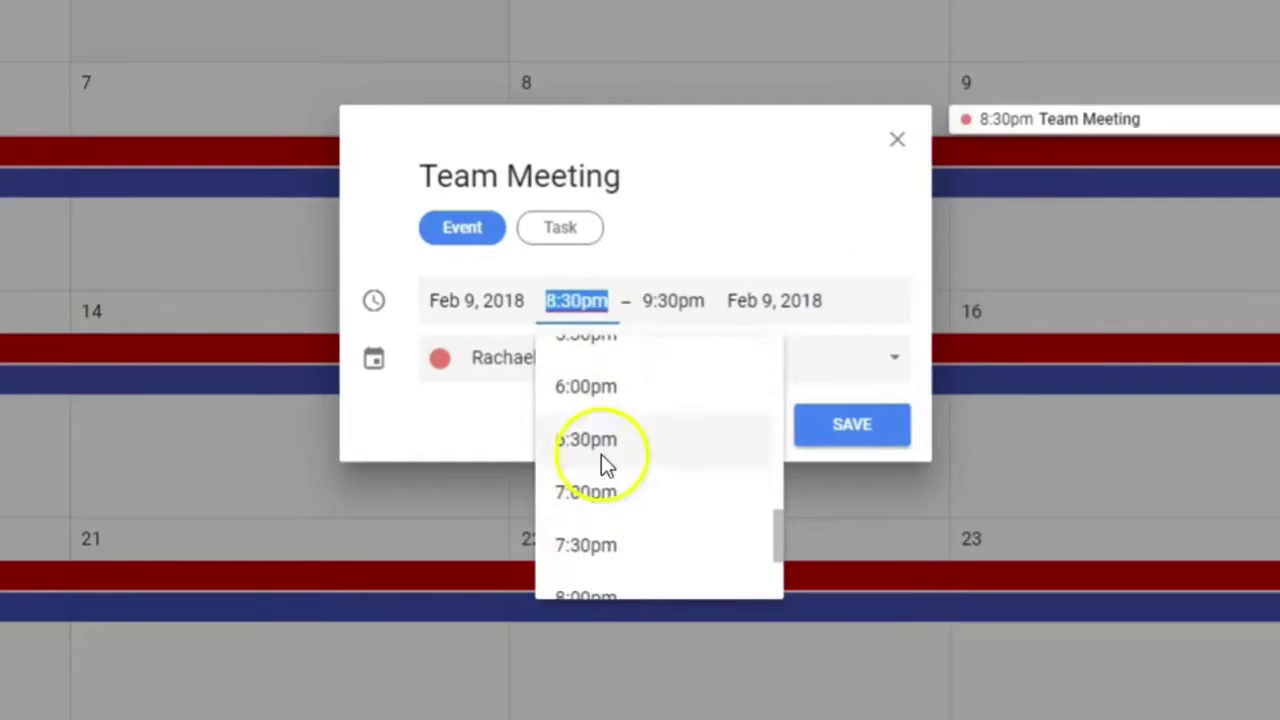
left_click(597, 491)
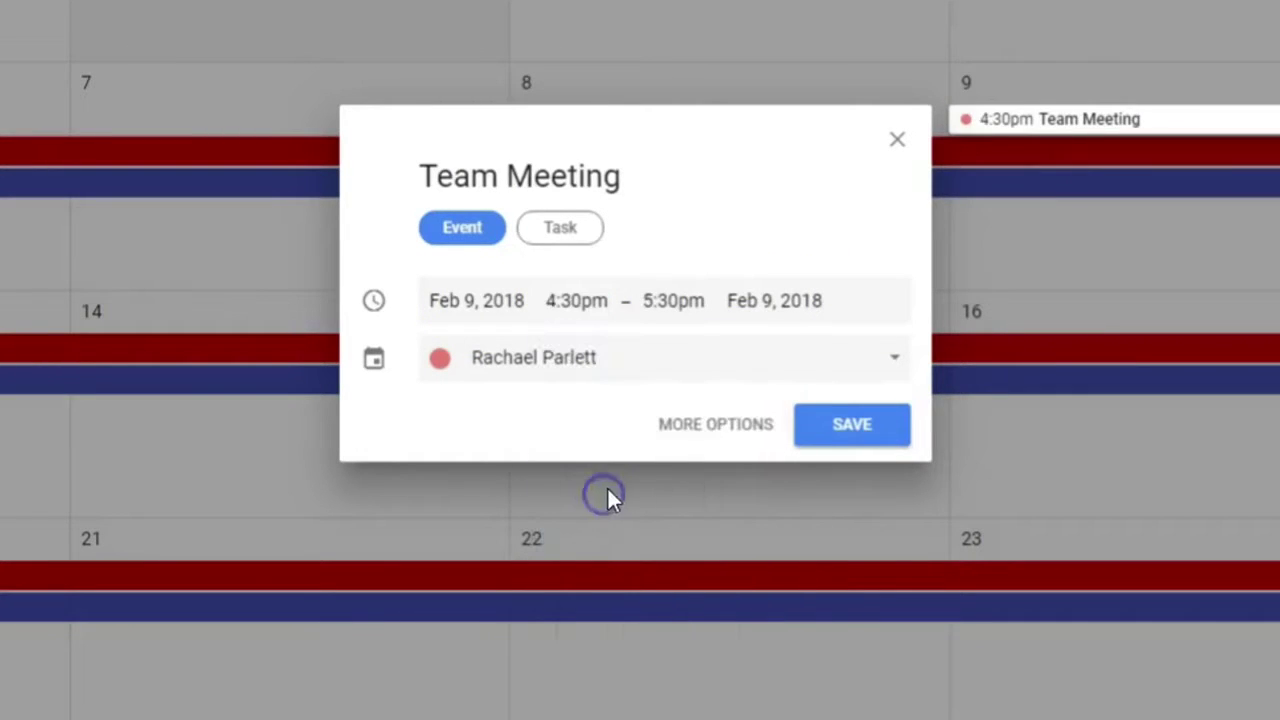
left_click(560, 372)
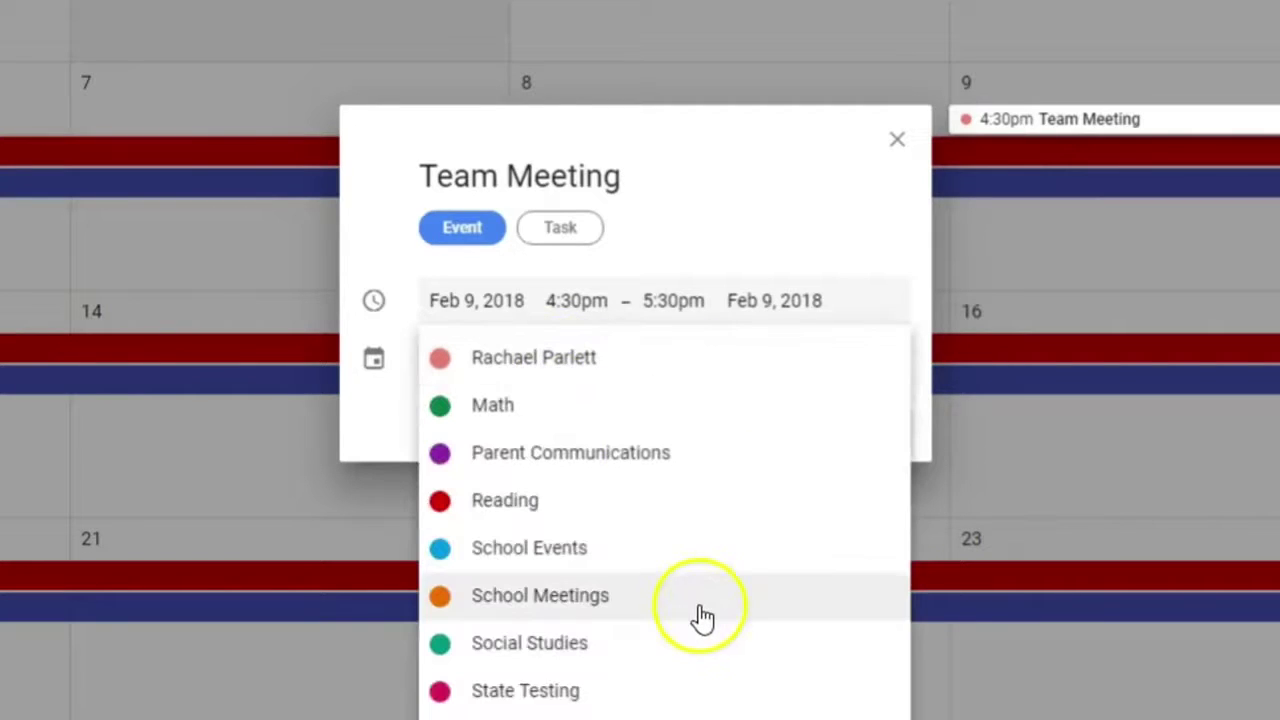
left_click(620, 600)
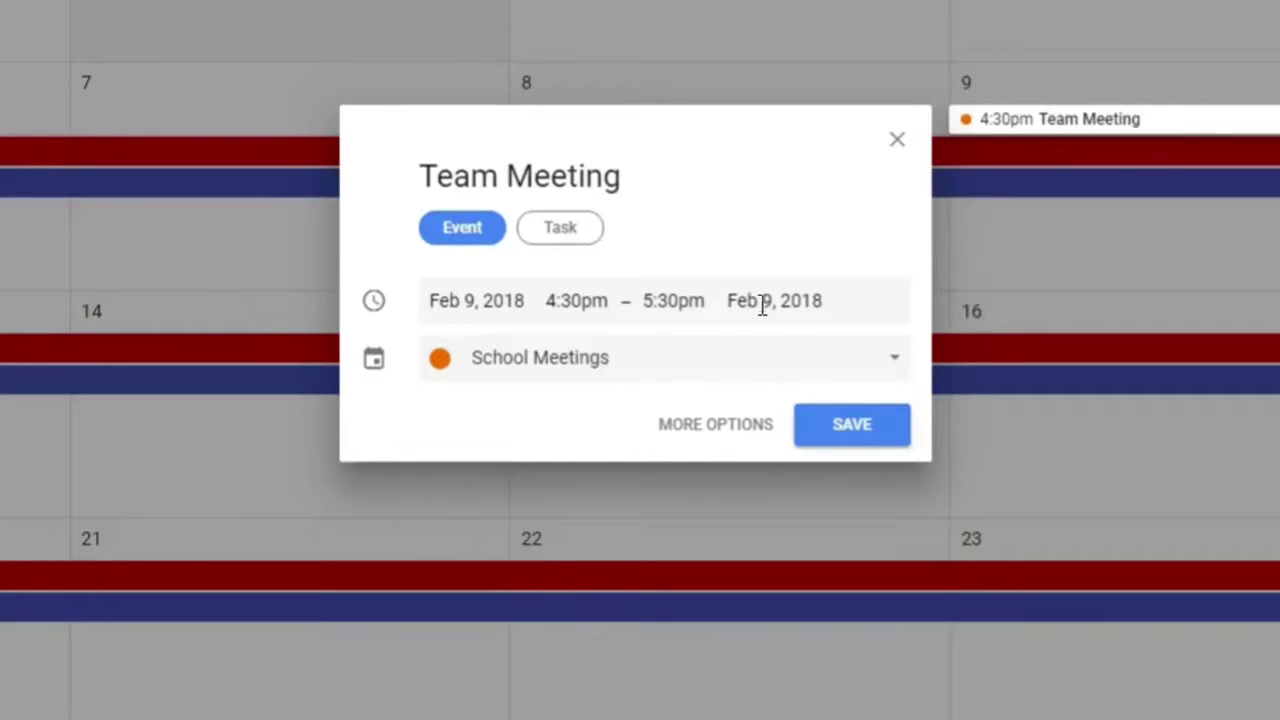
Step: Set the "Team Meeting" event to repeat weekly on Friday in its full event details and save it
left_click(743, 426)
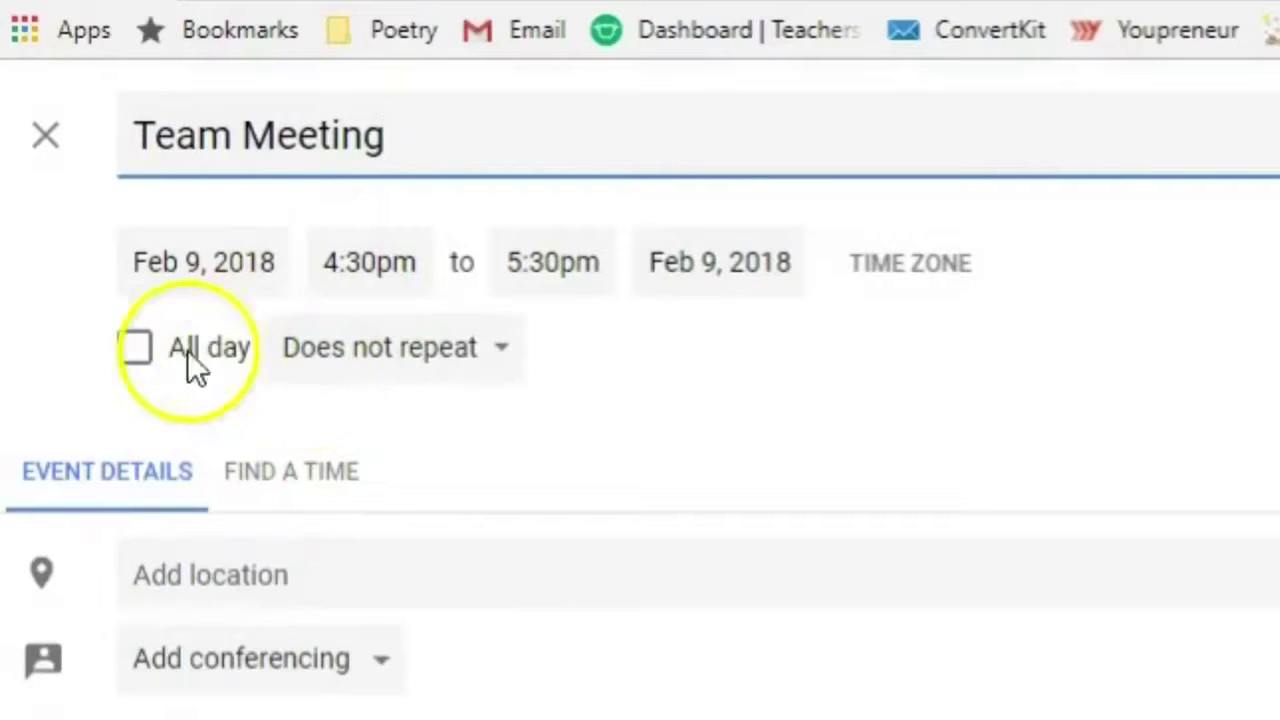
left_click(135, 355)
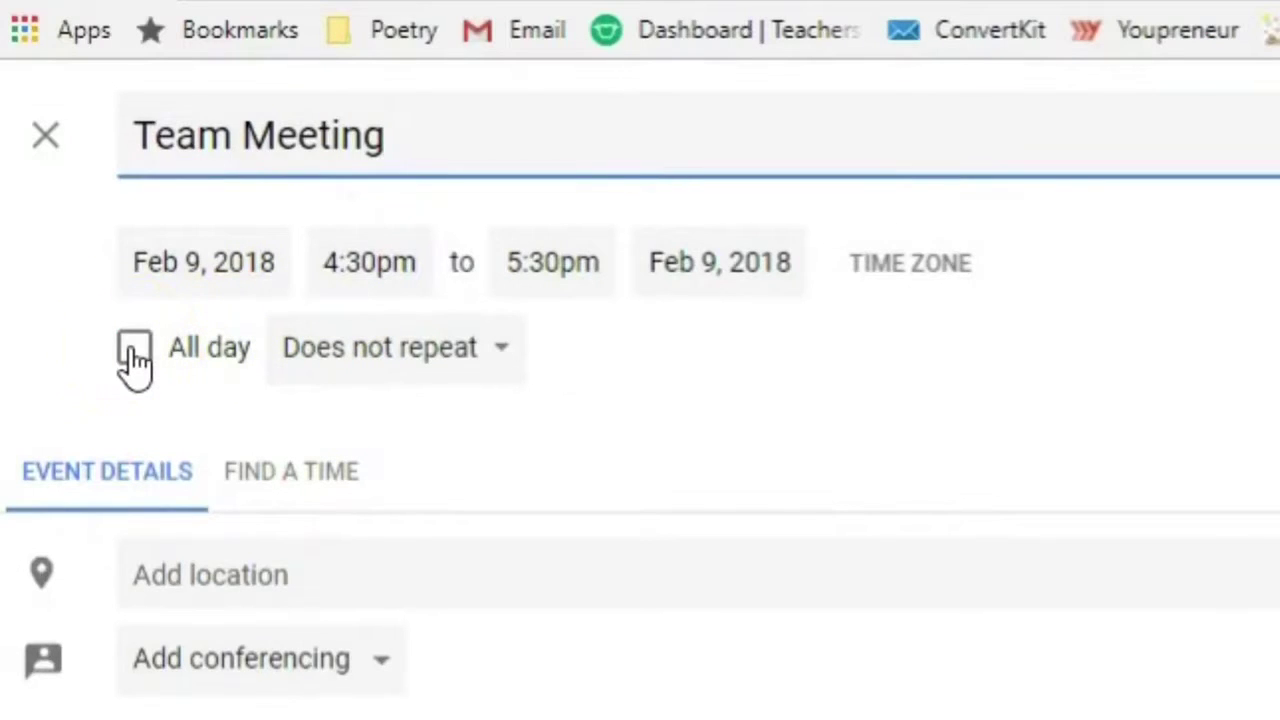
left_click(425, 362)
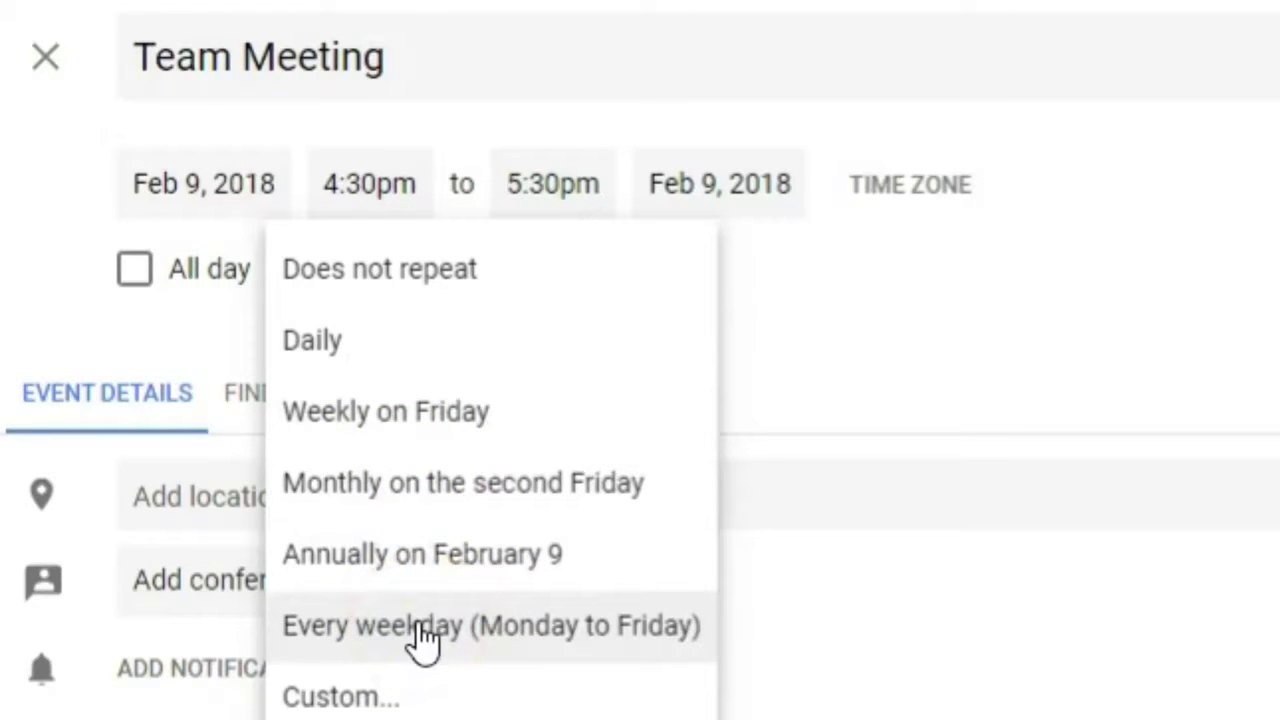
left_click(452, 430)
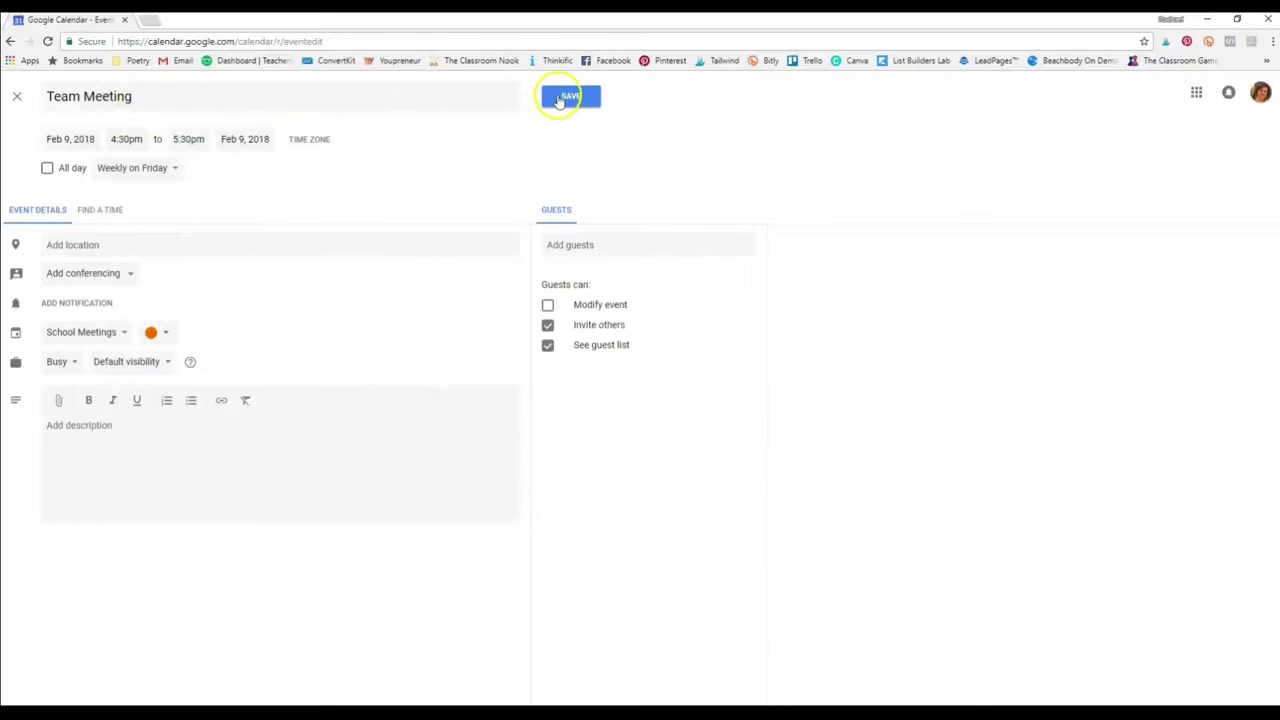
left_click(565, 96)
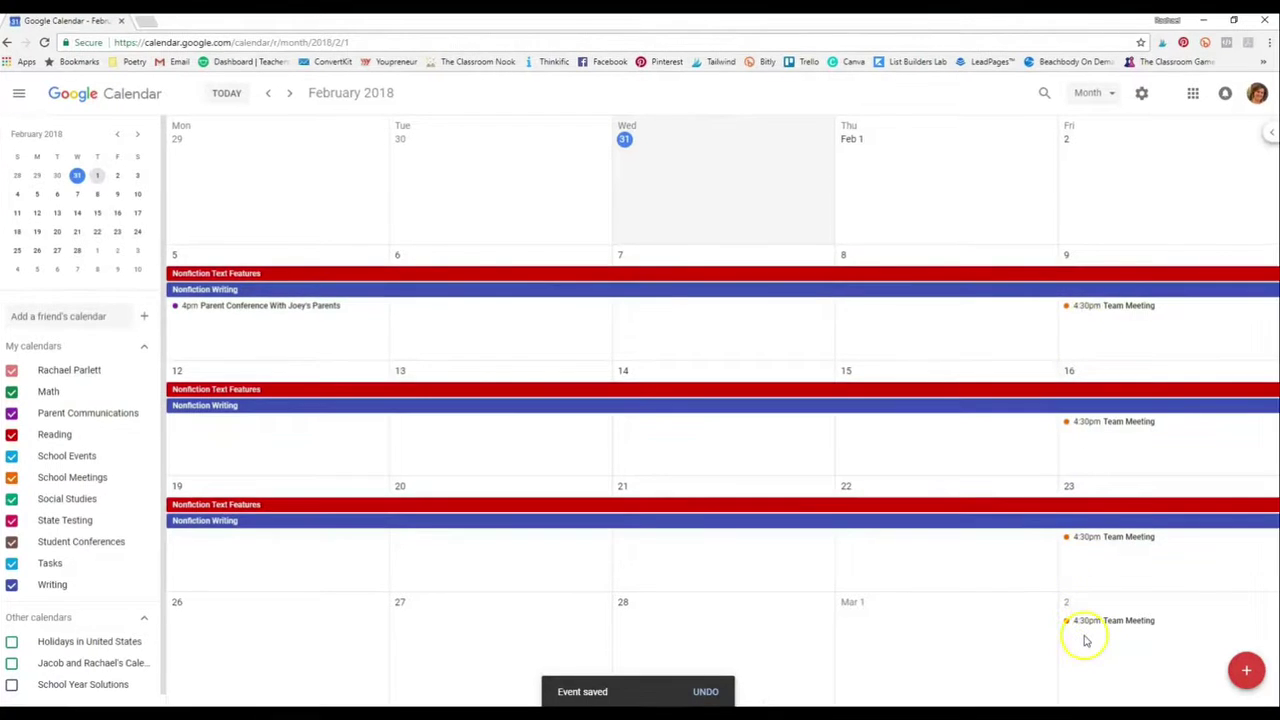
Step: Check the recurring meetings in the following months, and open the custom recurrence settings of the Feb 9 "Team Meeting" event
scroll(1086, 640, "down", 3)
scroll(1086, 640, "down", 1)
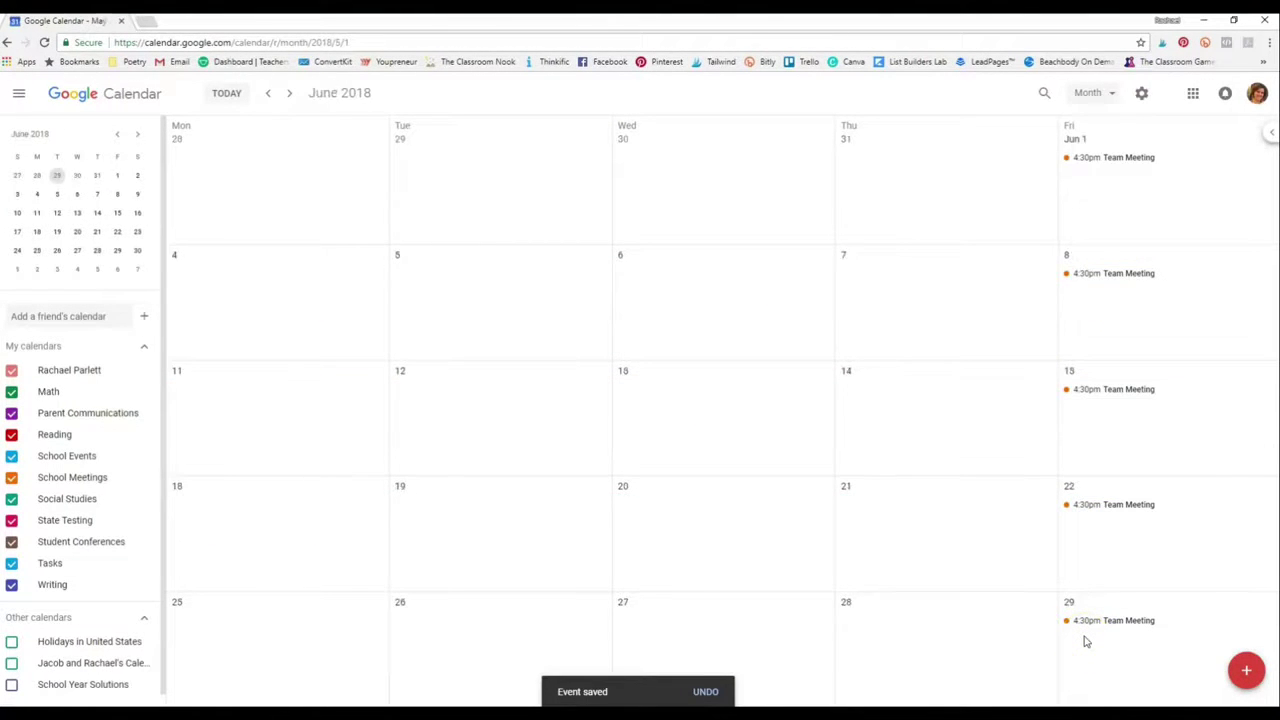
scroll(1086, 640, "up", 2)
scroll(1086, 640, "up", 2)
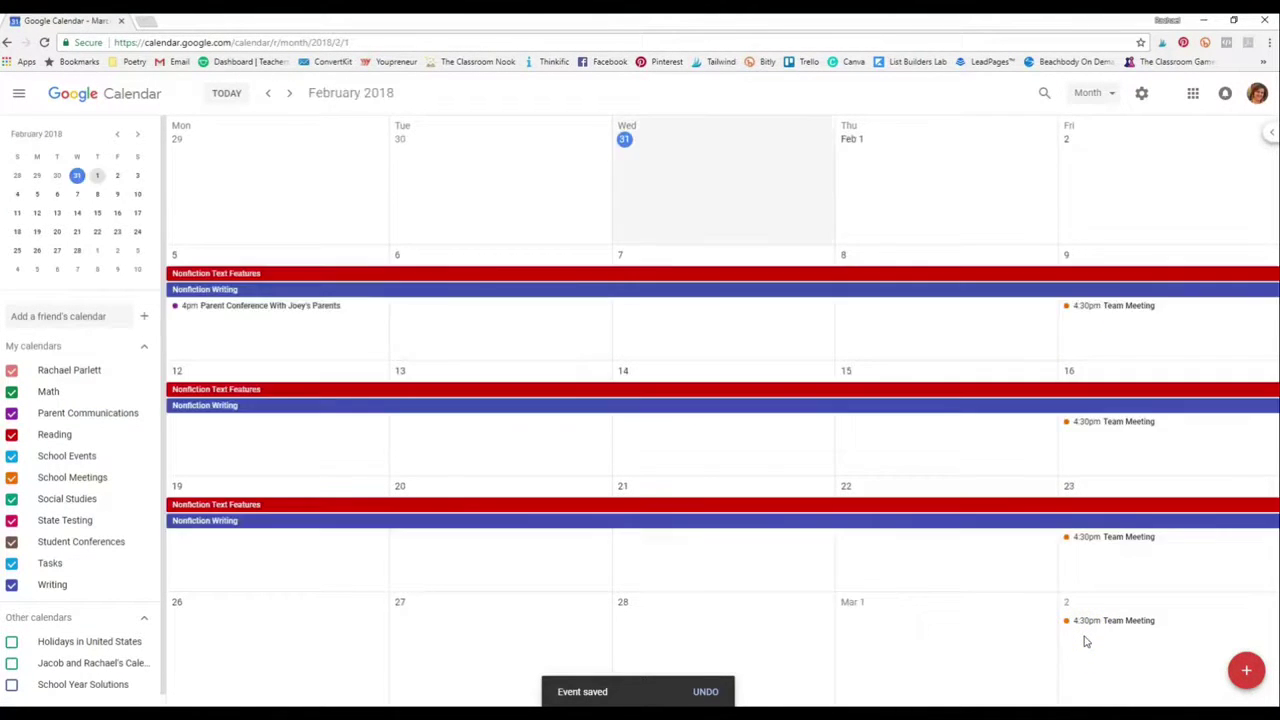
left_click(1108, 310)
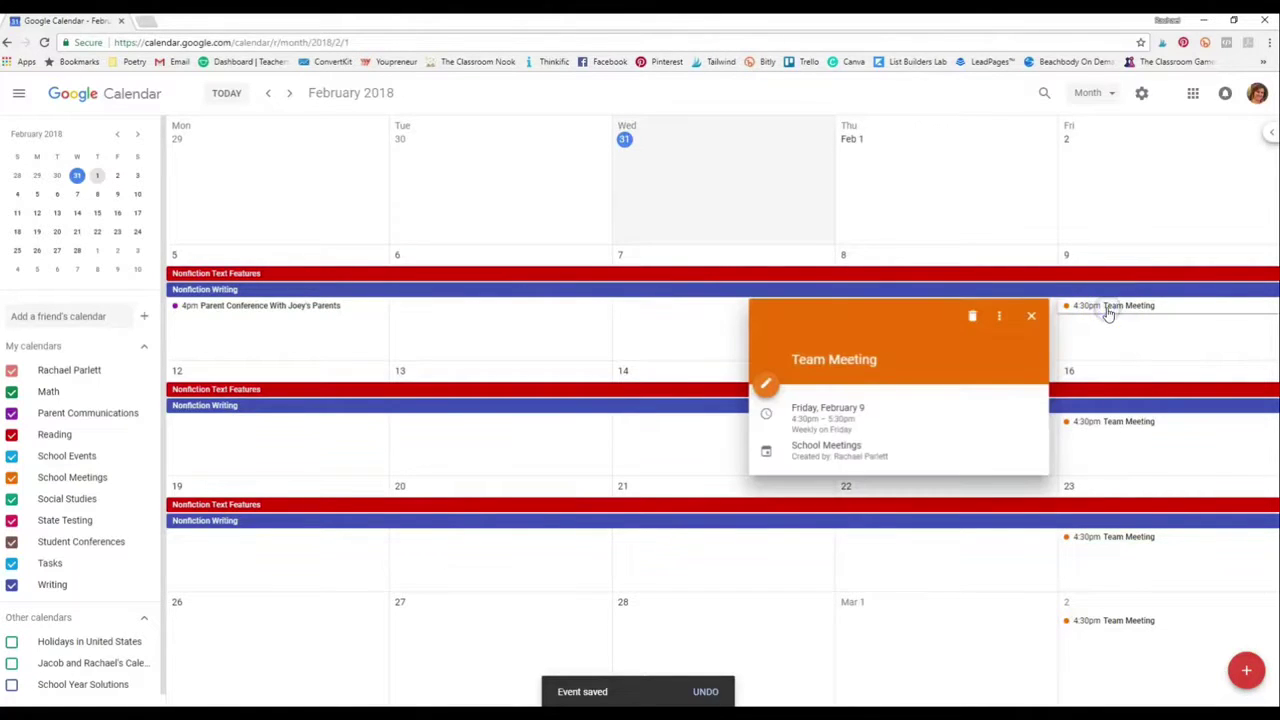
left_click(767, 383)
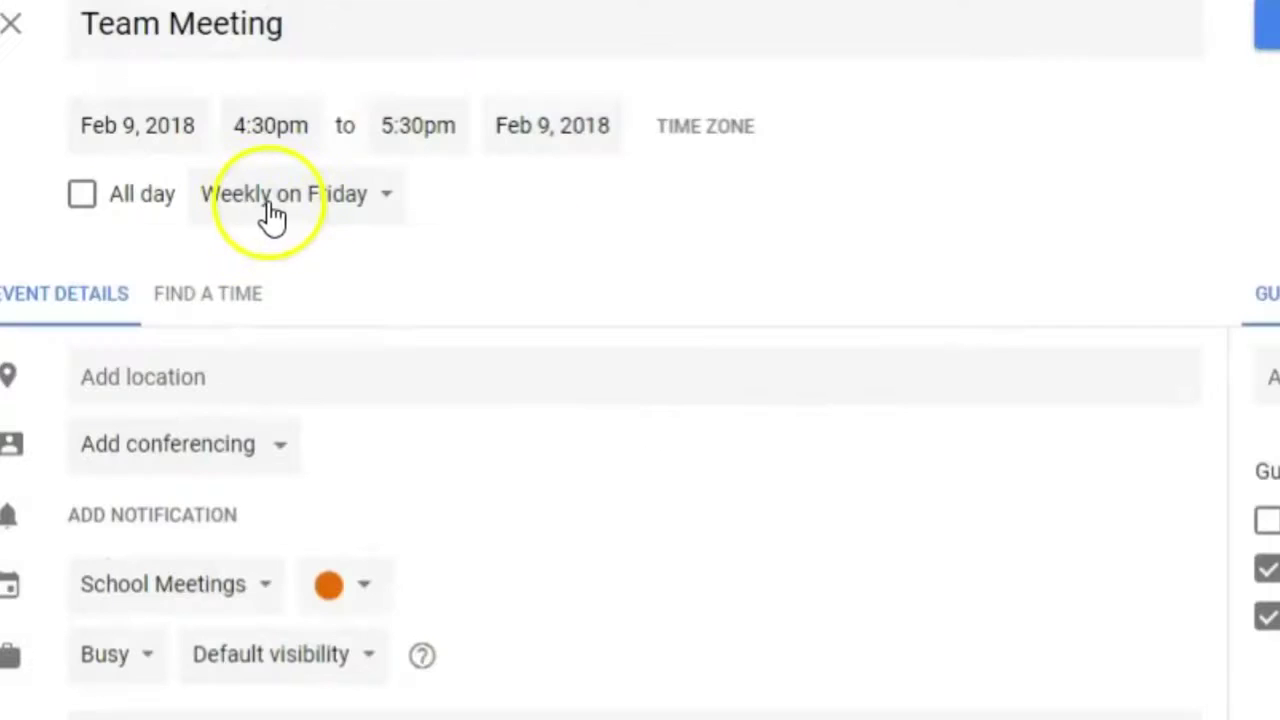
left_click(272, 210)
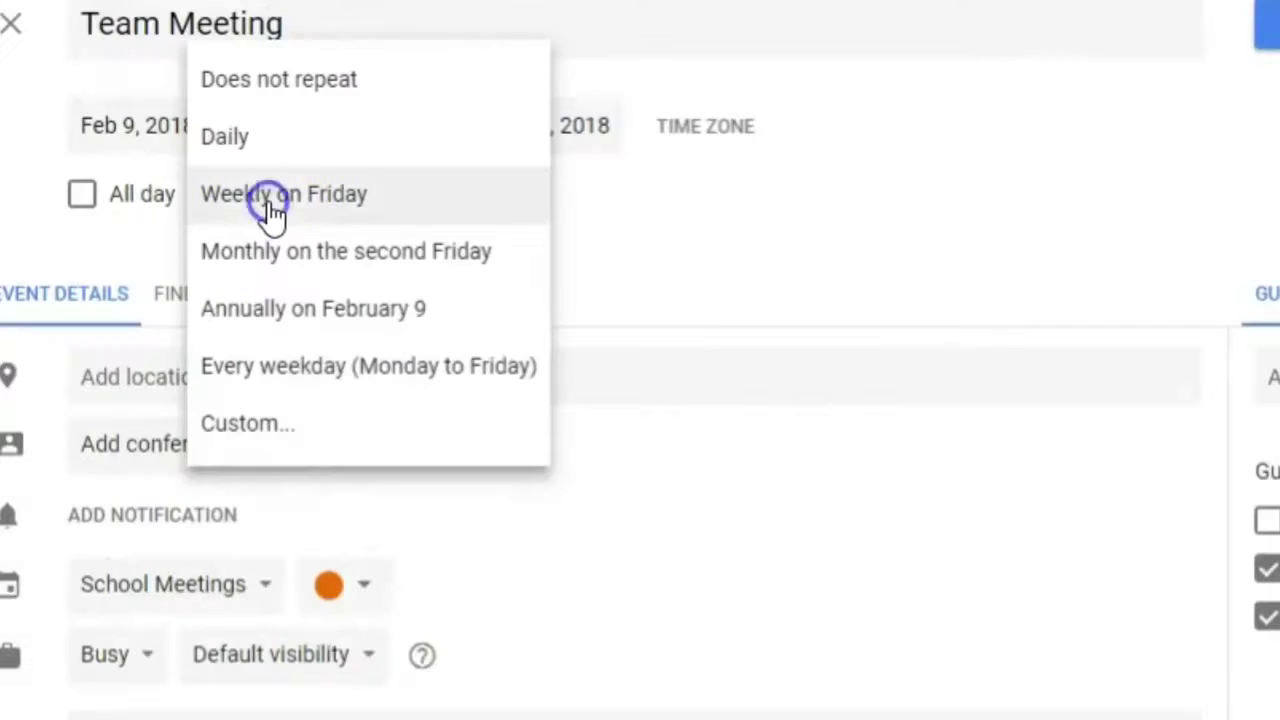
left_click(255, 440)
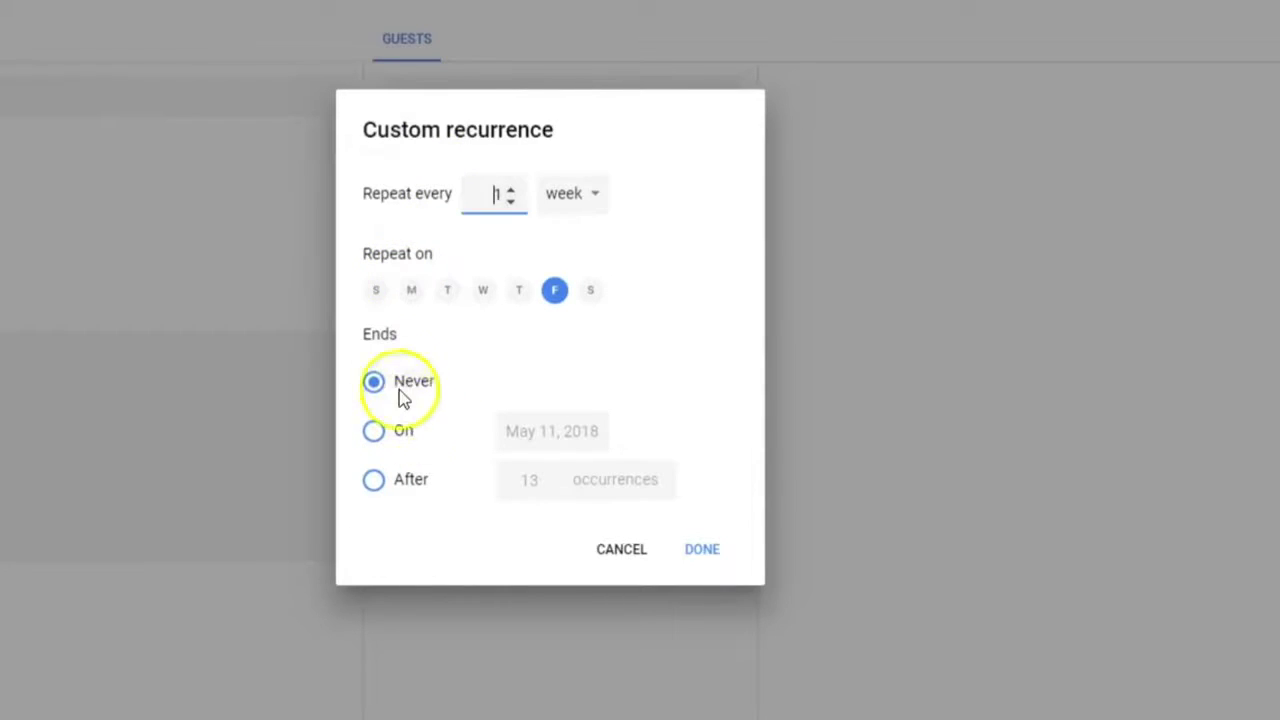
Step: Set the weekly Team Meeting recurrence to end after 13 occurrences, save the event, and check the meetings through April 2018
left_click_drag(391, 400, 448, 392)
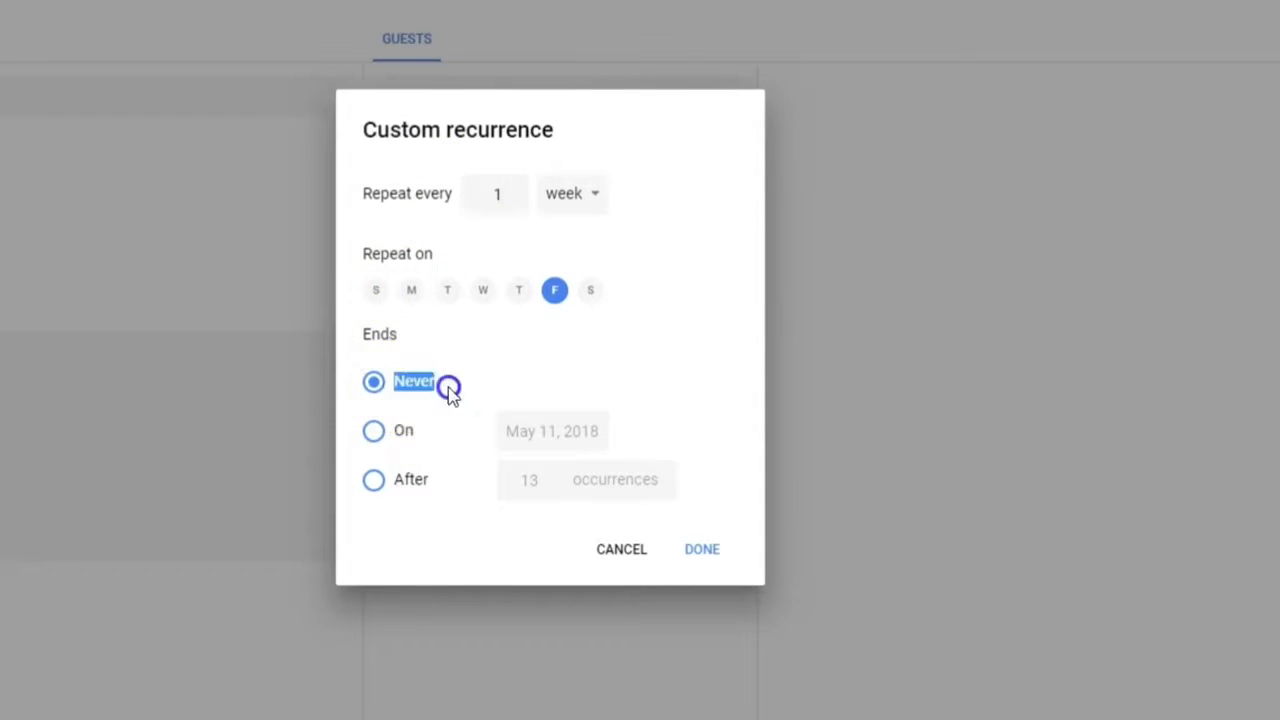
left_click(378, 436)
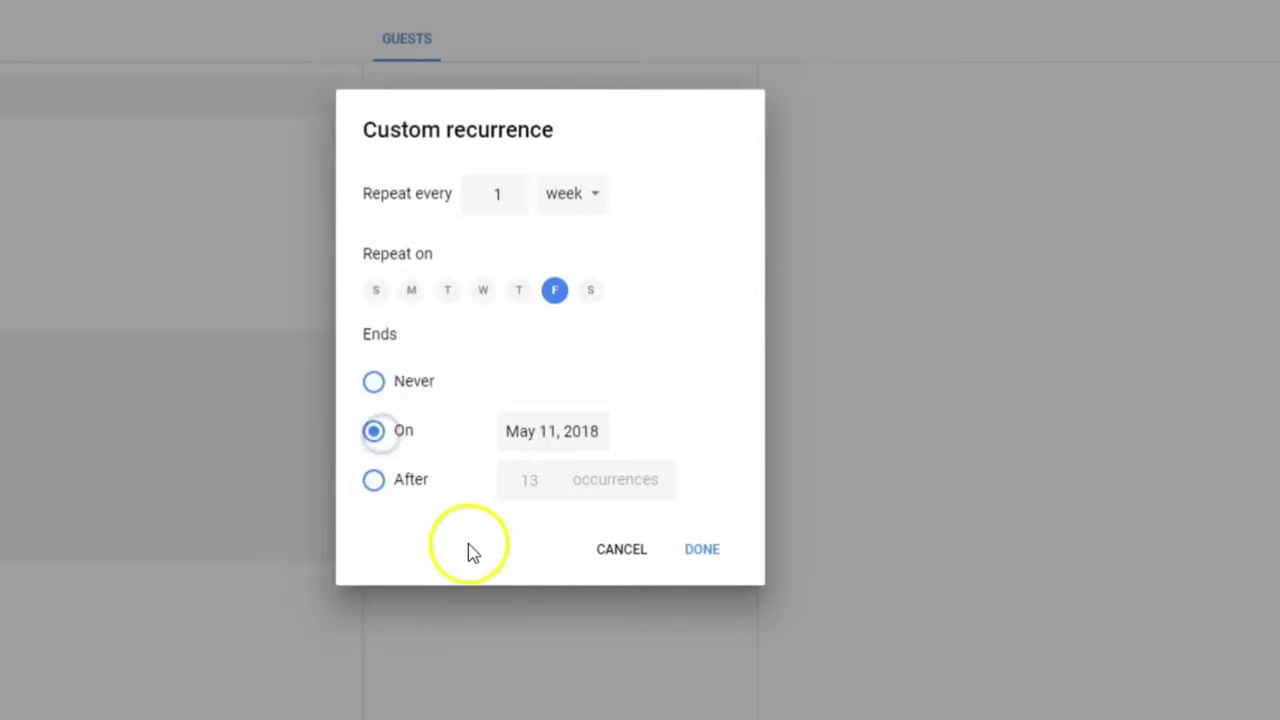
left_click(373, 482)
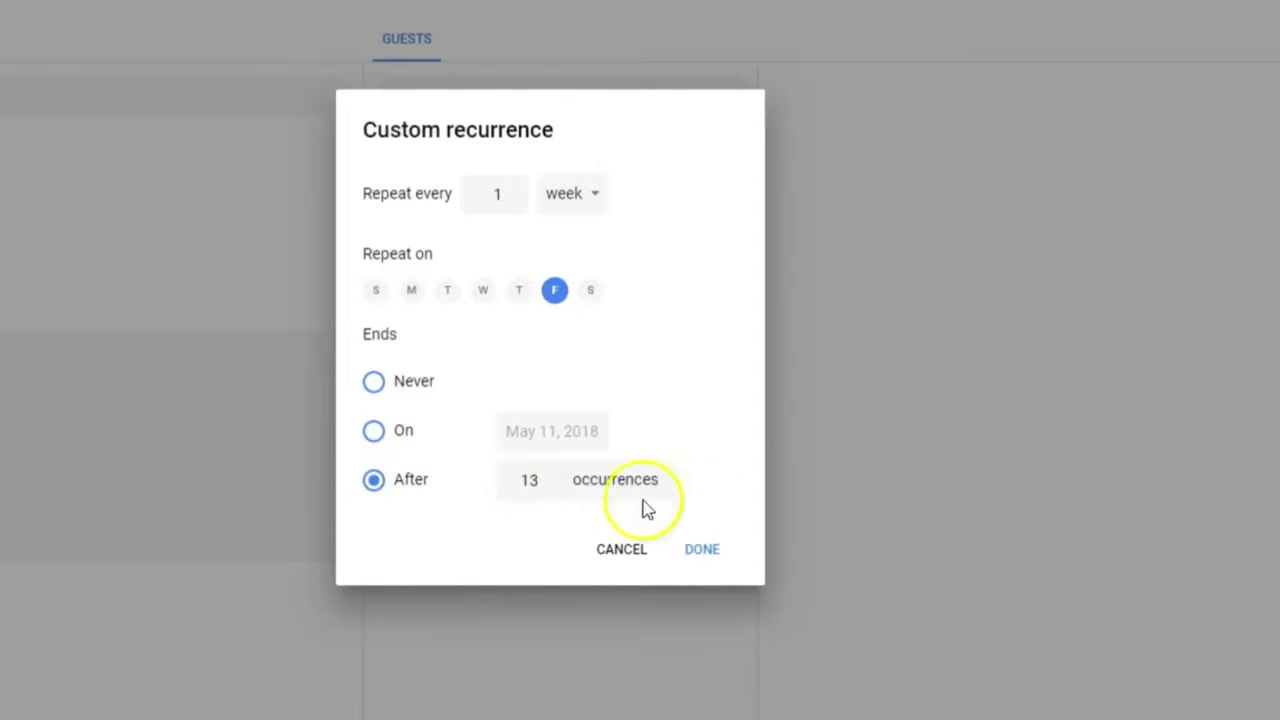
left_click(703, 551)
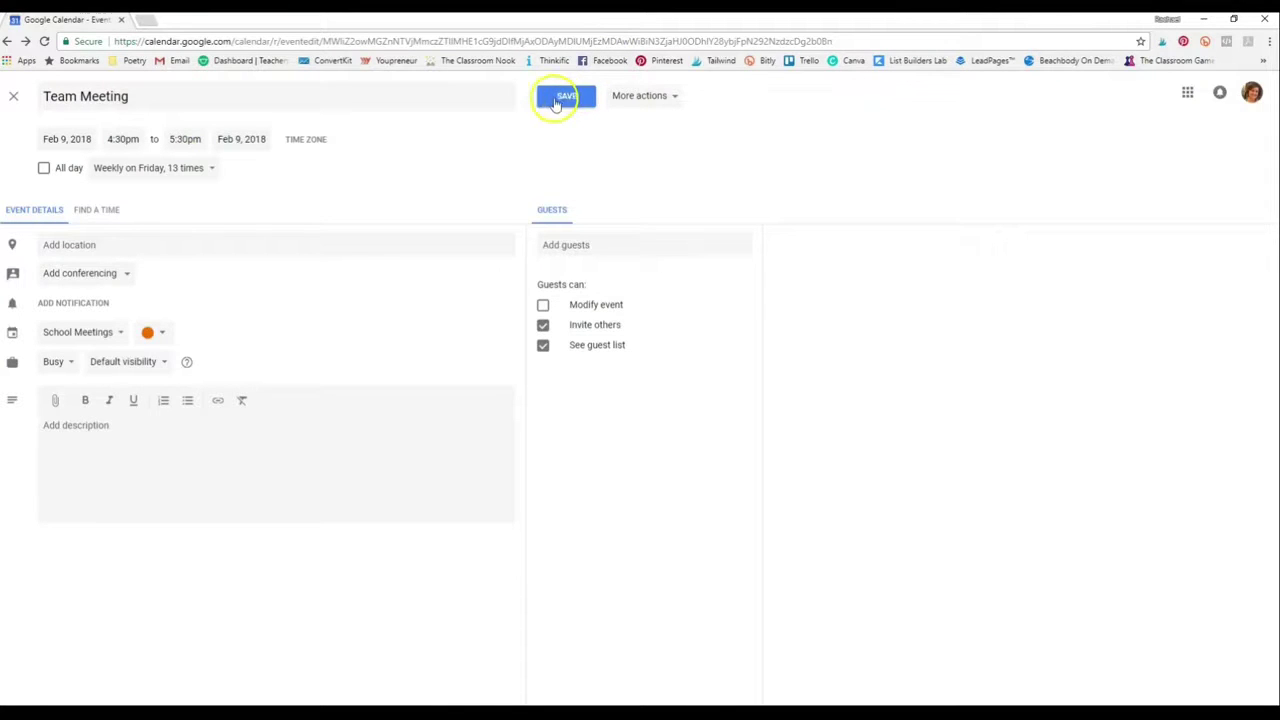
left_click(566, 98)
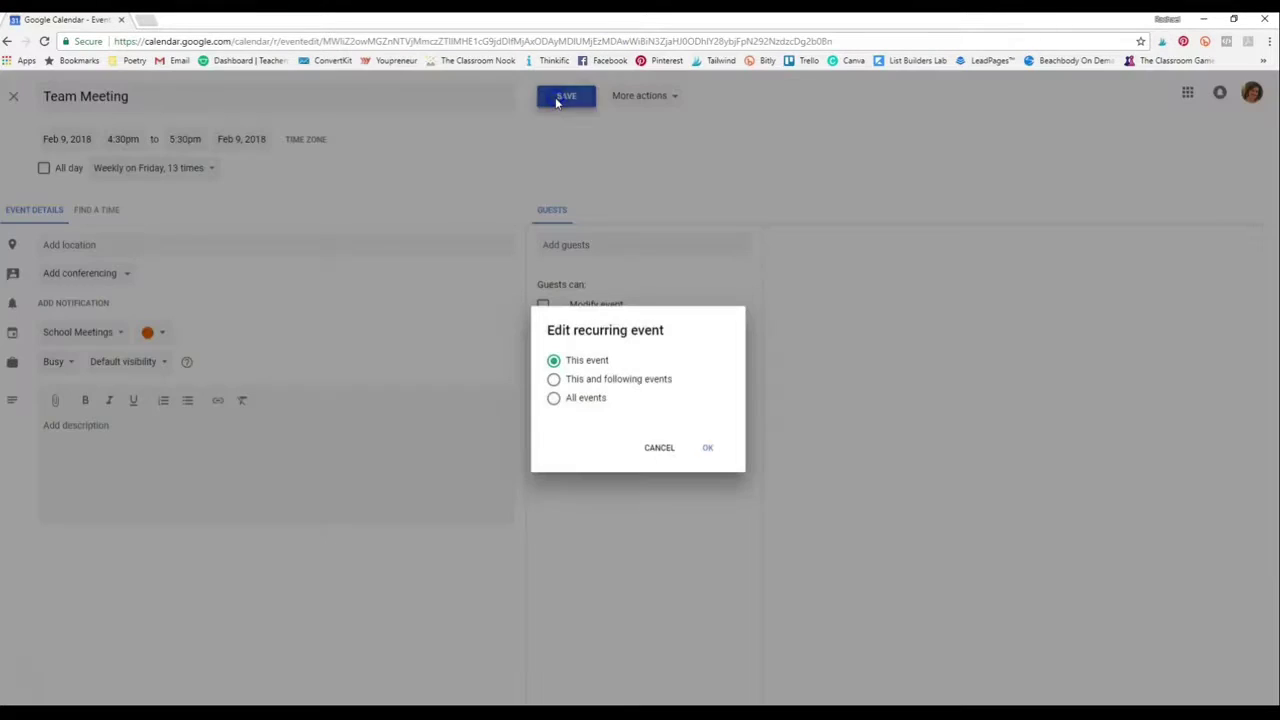
left_click(705, 450)
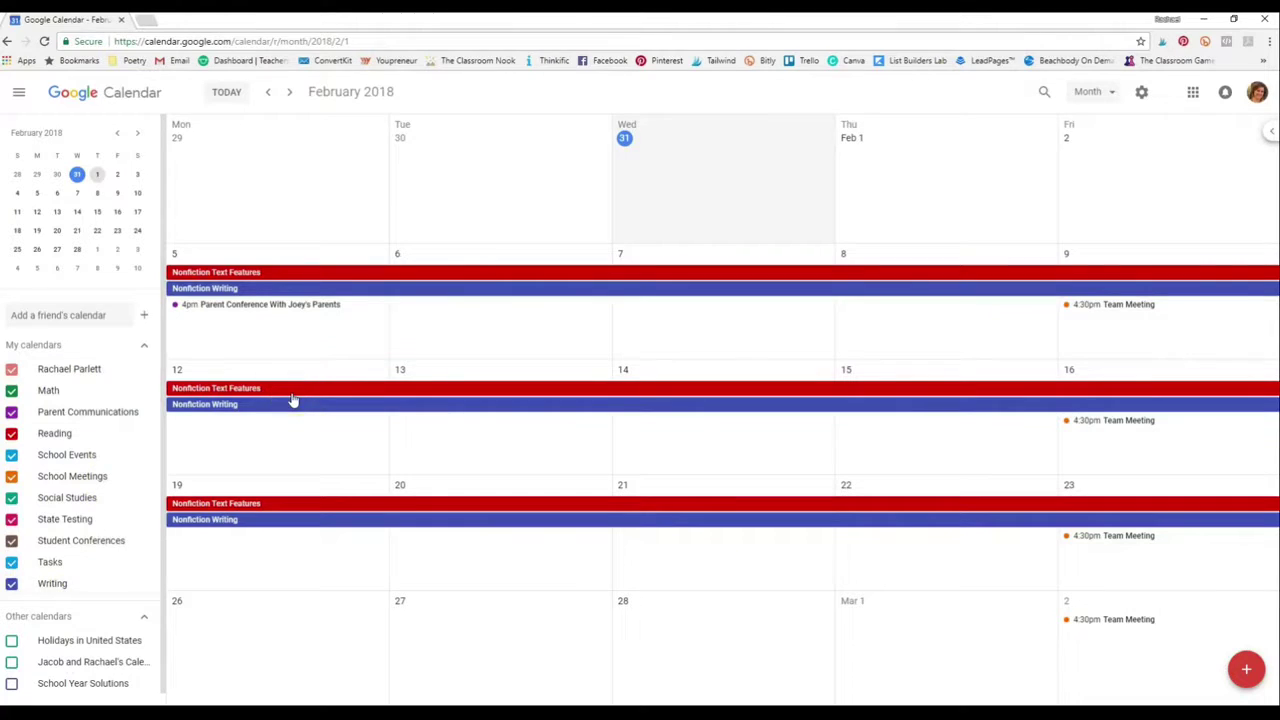
left_click(290, 92)
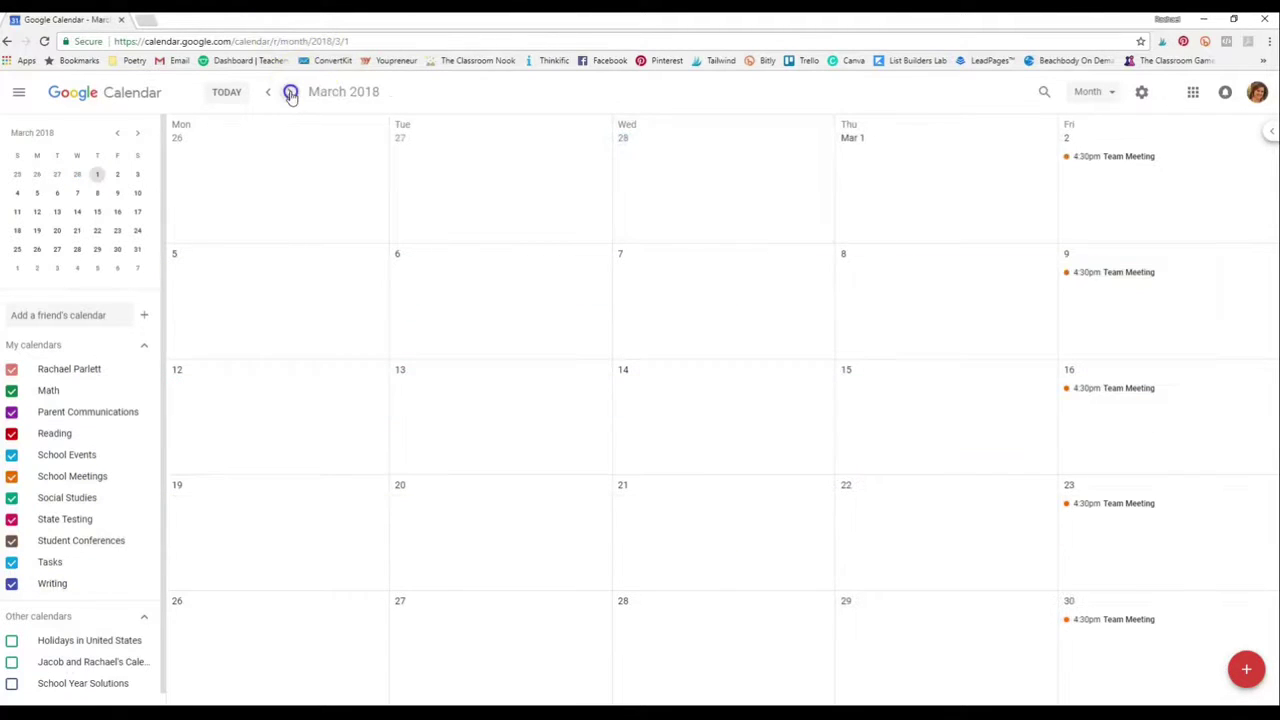
left_click(289, 92)
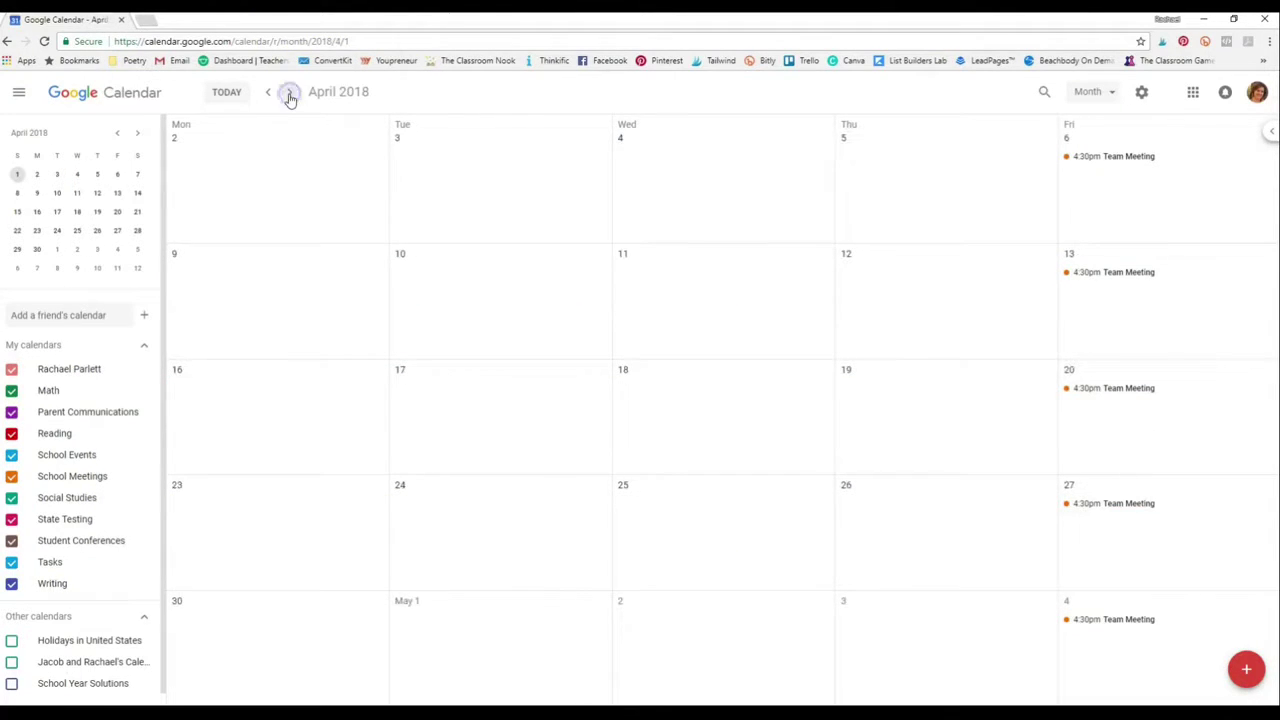
left_click(226, 92)
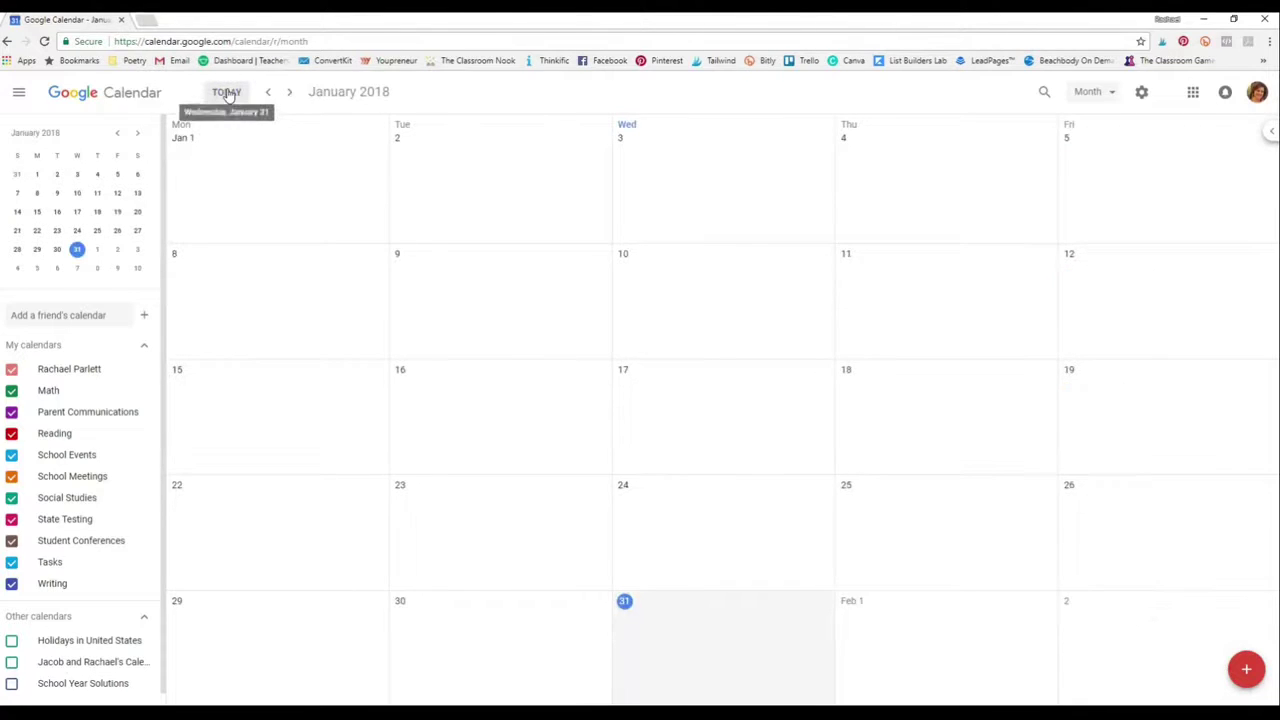
Step: Start a task on Feb 6, 2018 titled "Make copies for mult. HW"
left_click(289, 92)
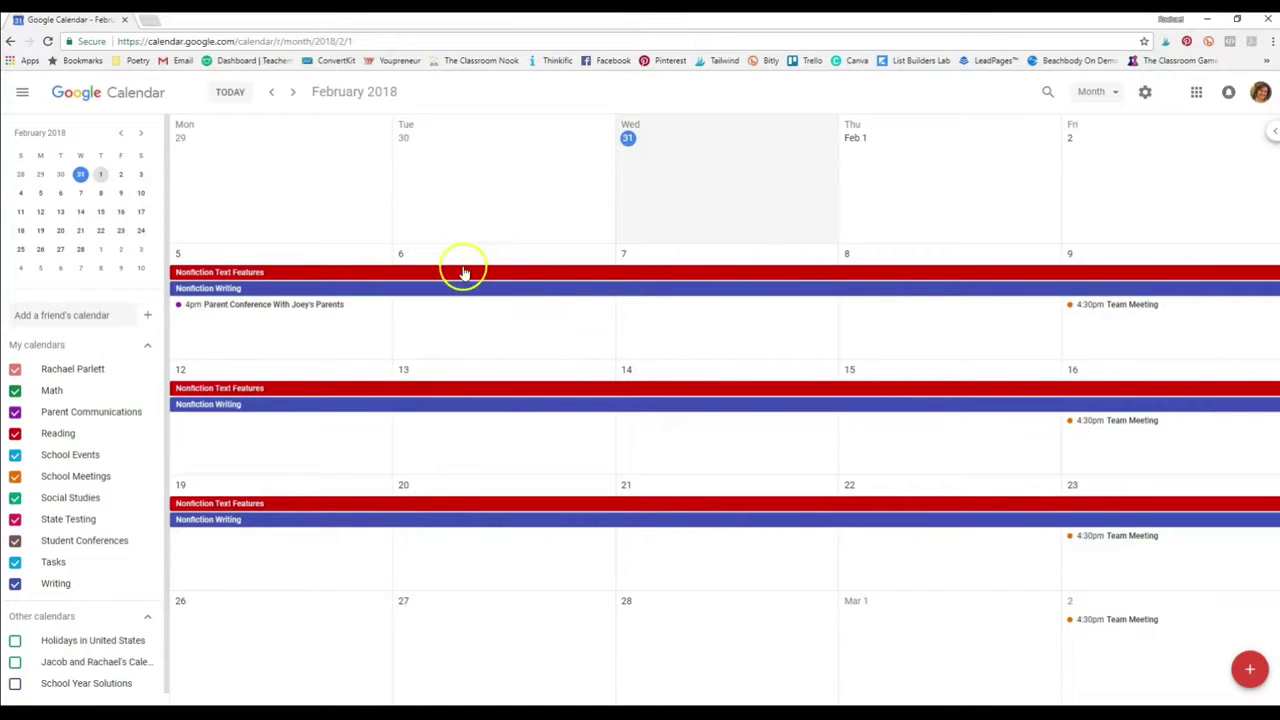
left_click(464, 322)
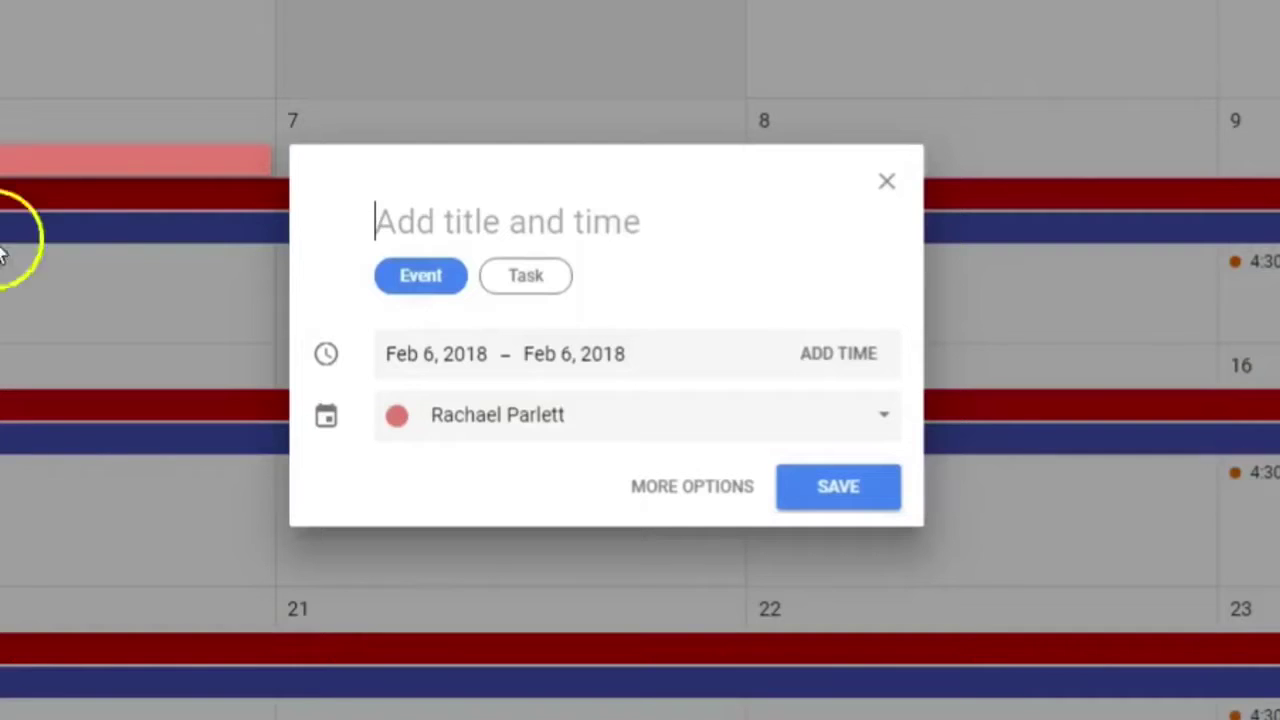
left_click(536, 288)
left_click(410, 216)
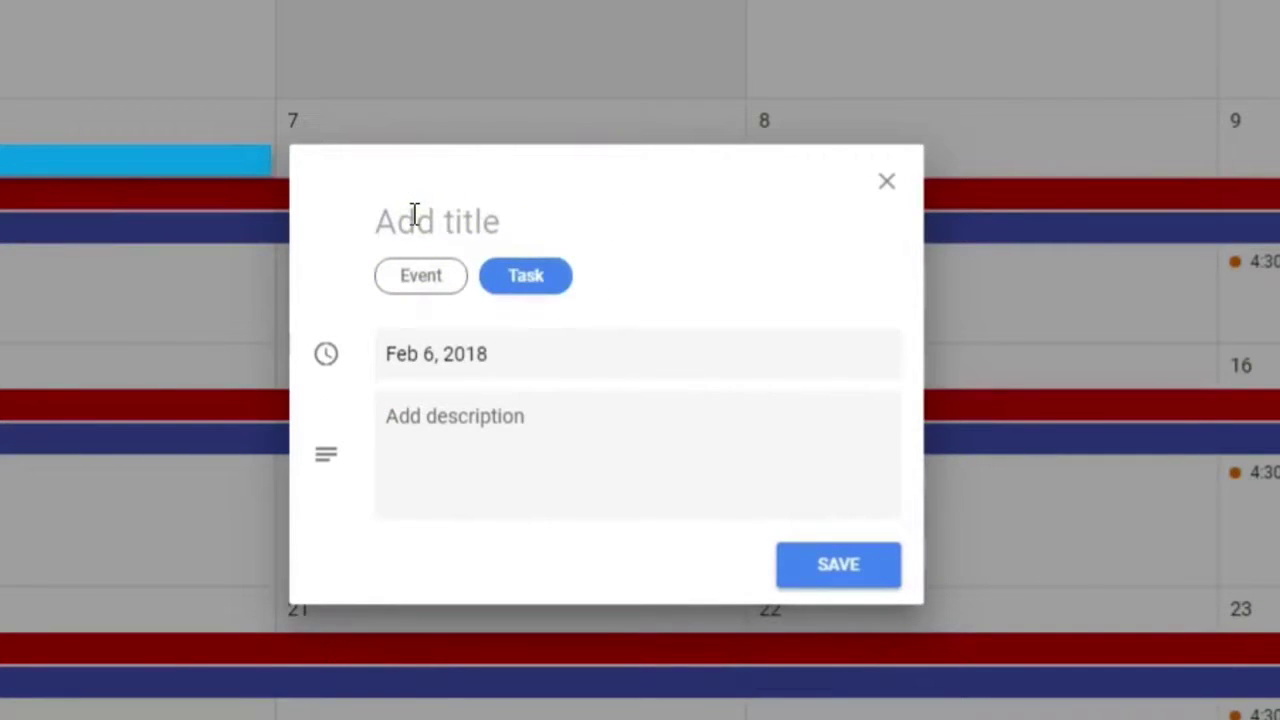
type("Make copies")
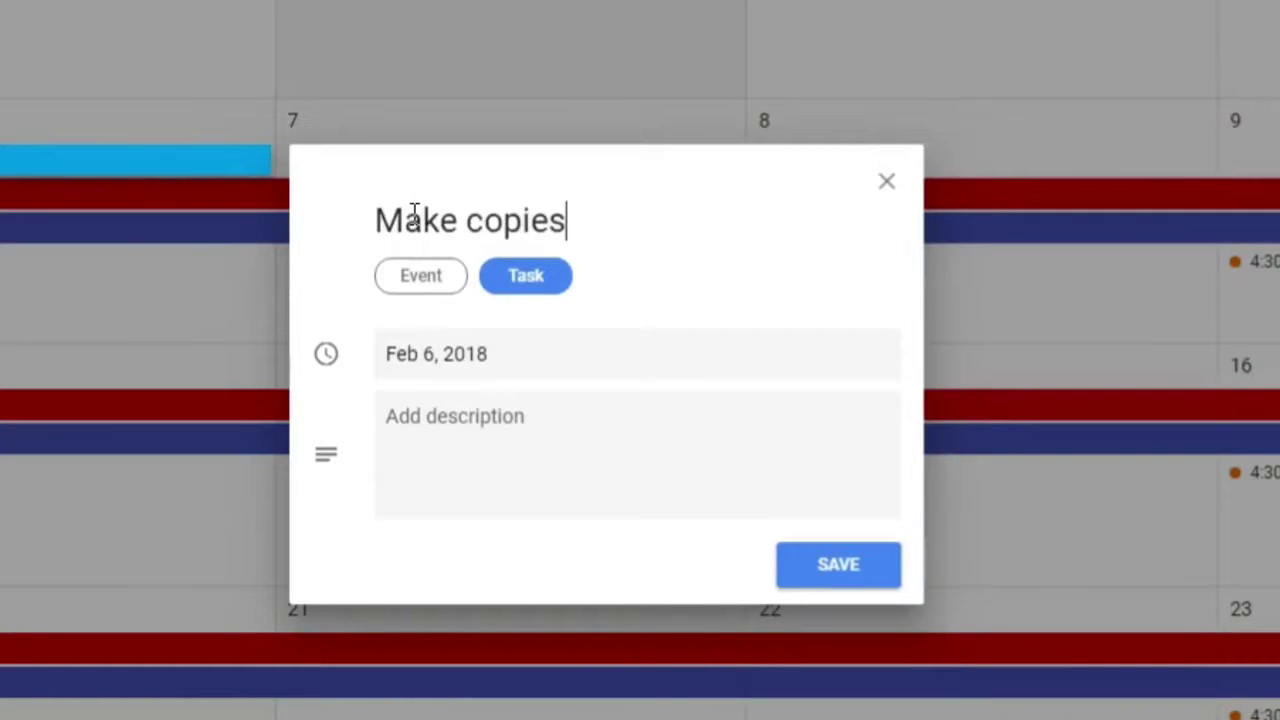
type(" for mul")
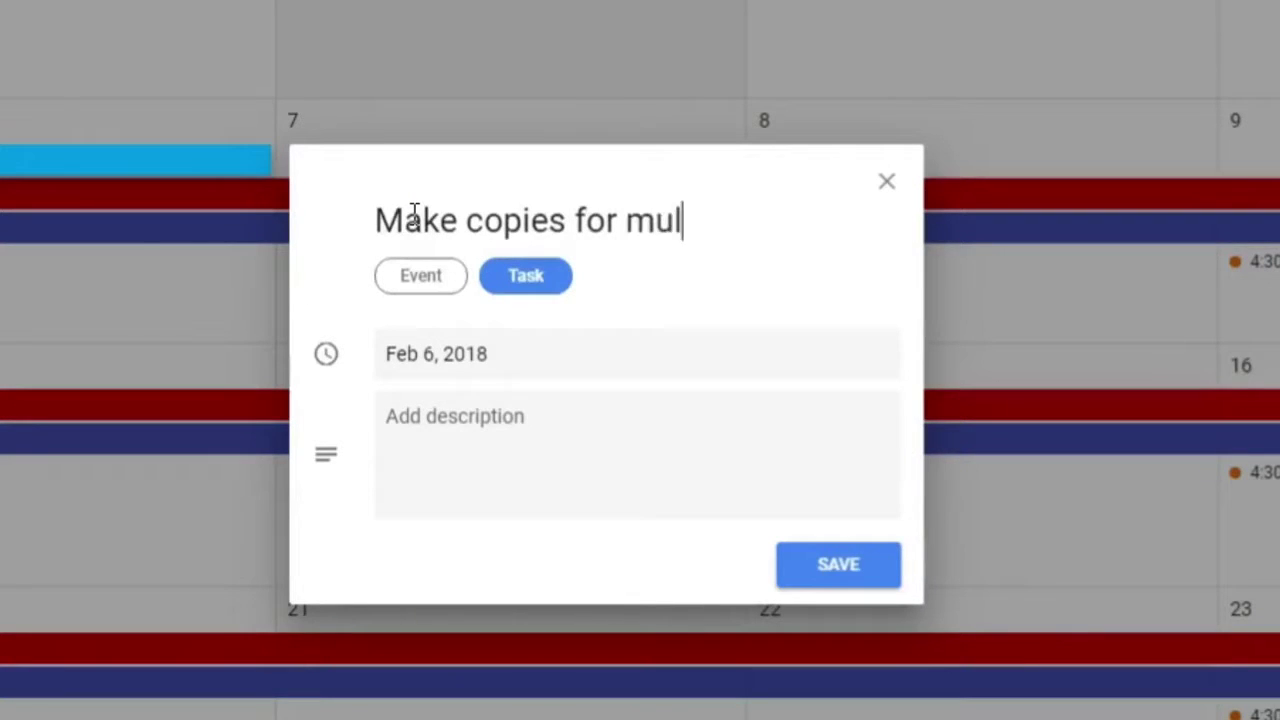
type("ti")
key("BackSpace")
type(",")
type(". HW")
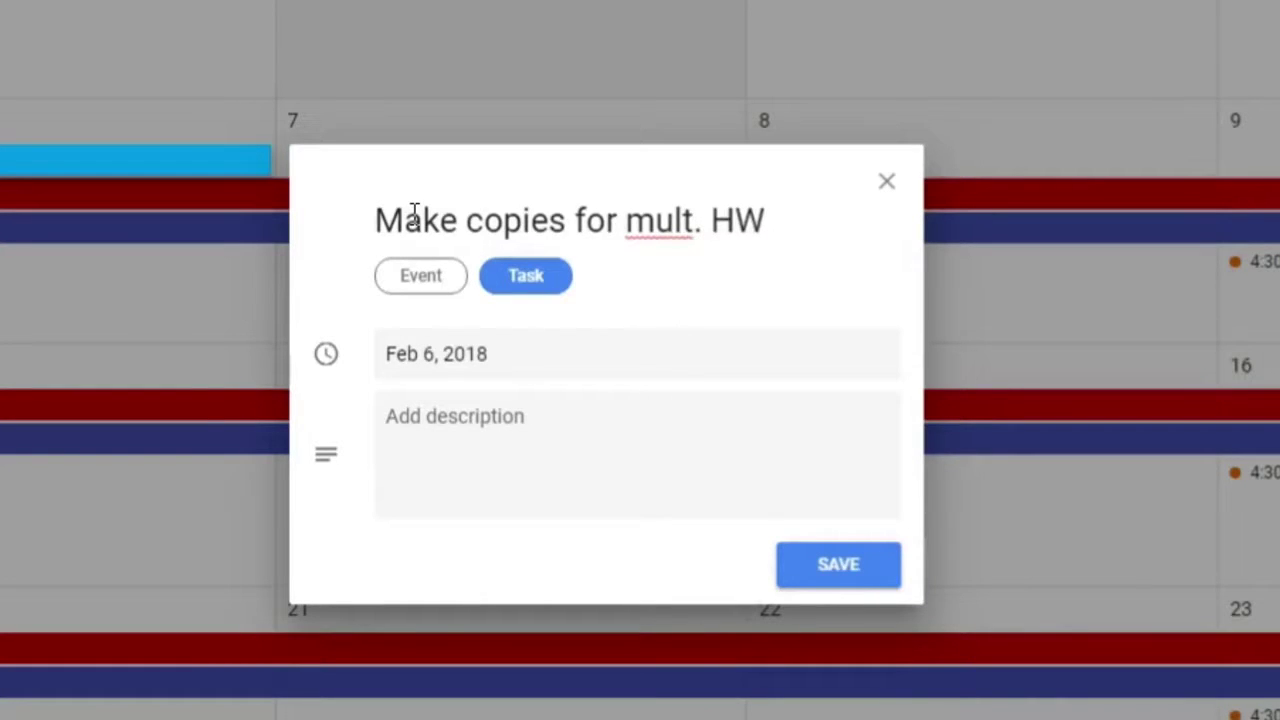
Step: Save the "Make copies for mult. HW" task without a description and move it to Feb 7
left_click(495, 418)
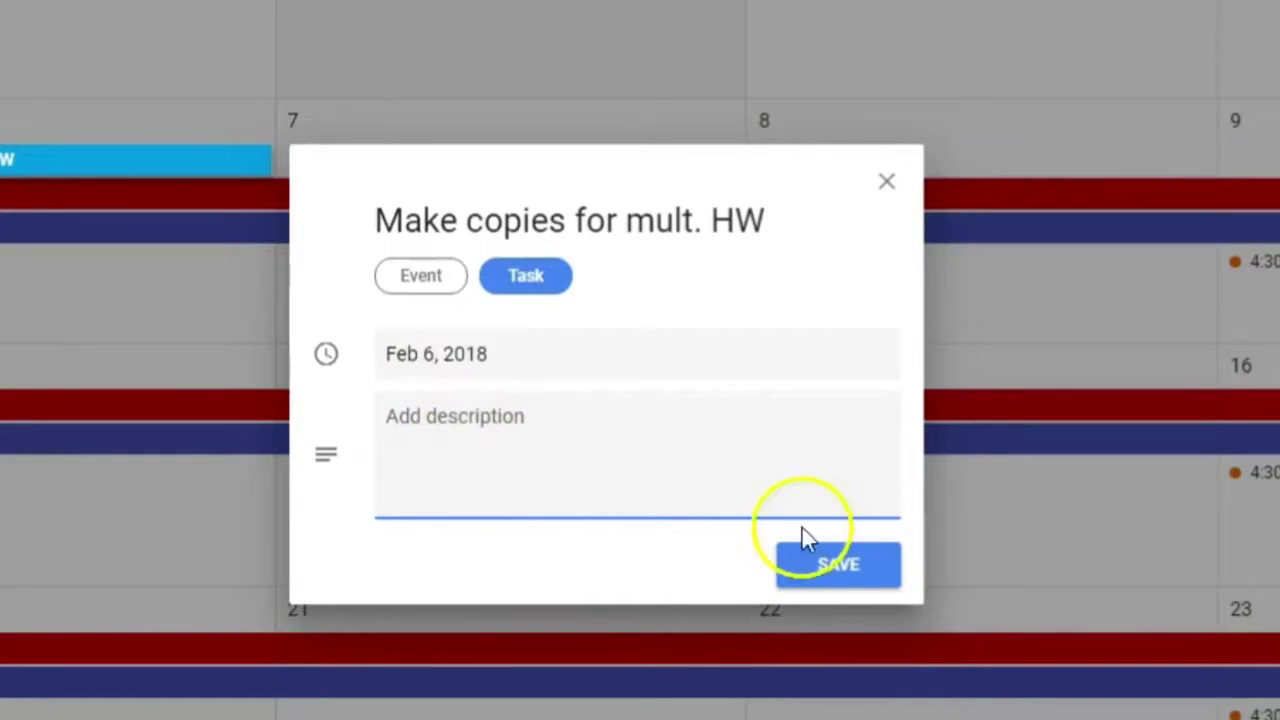
left_click(838, 576)
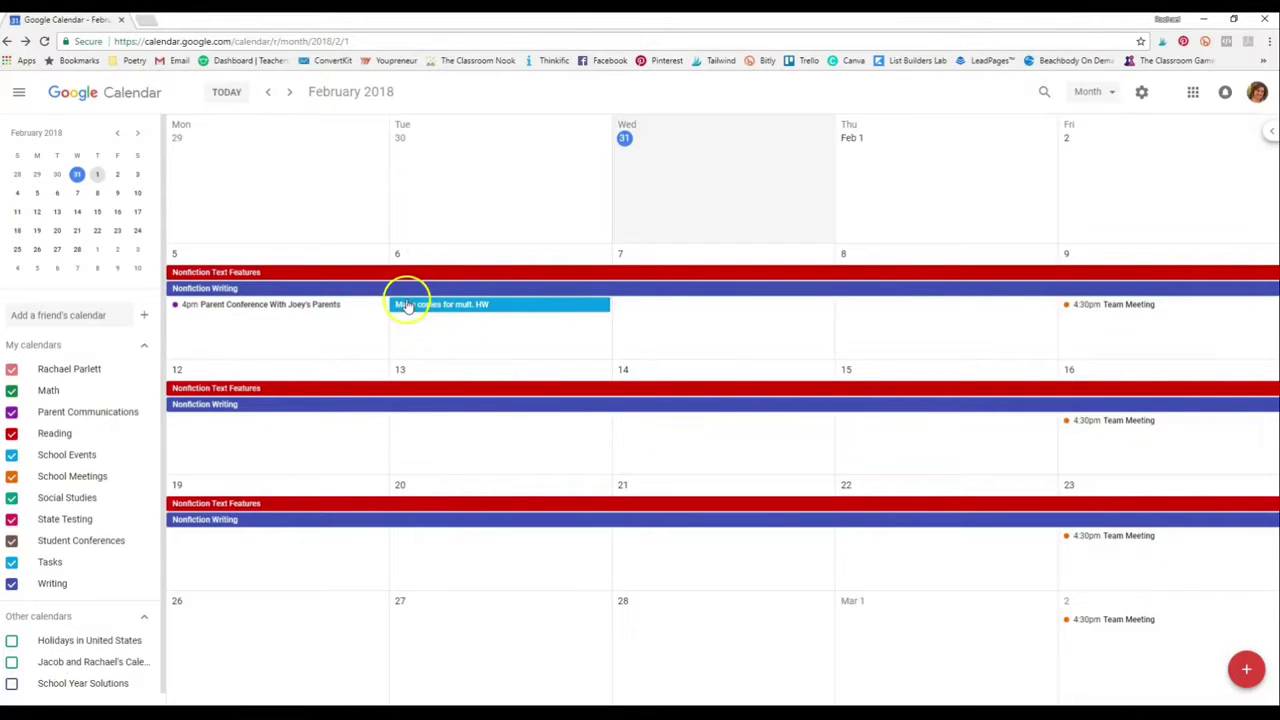
left_click_drag(409, 300, 712, 339)
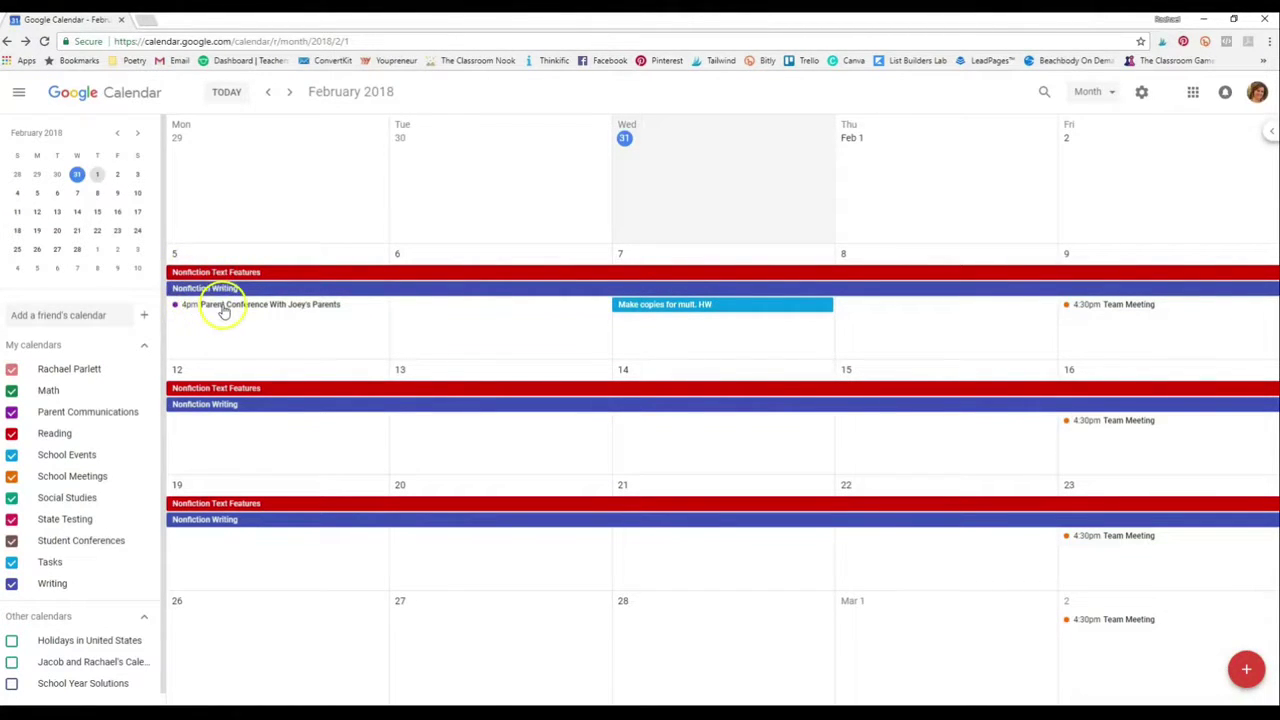
left_click_drag(190, 275, 405, 435)
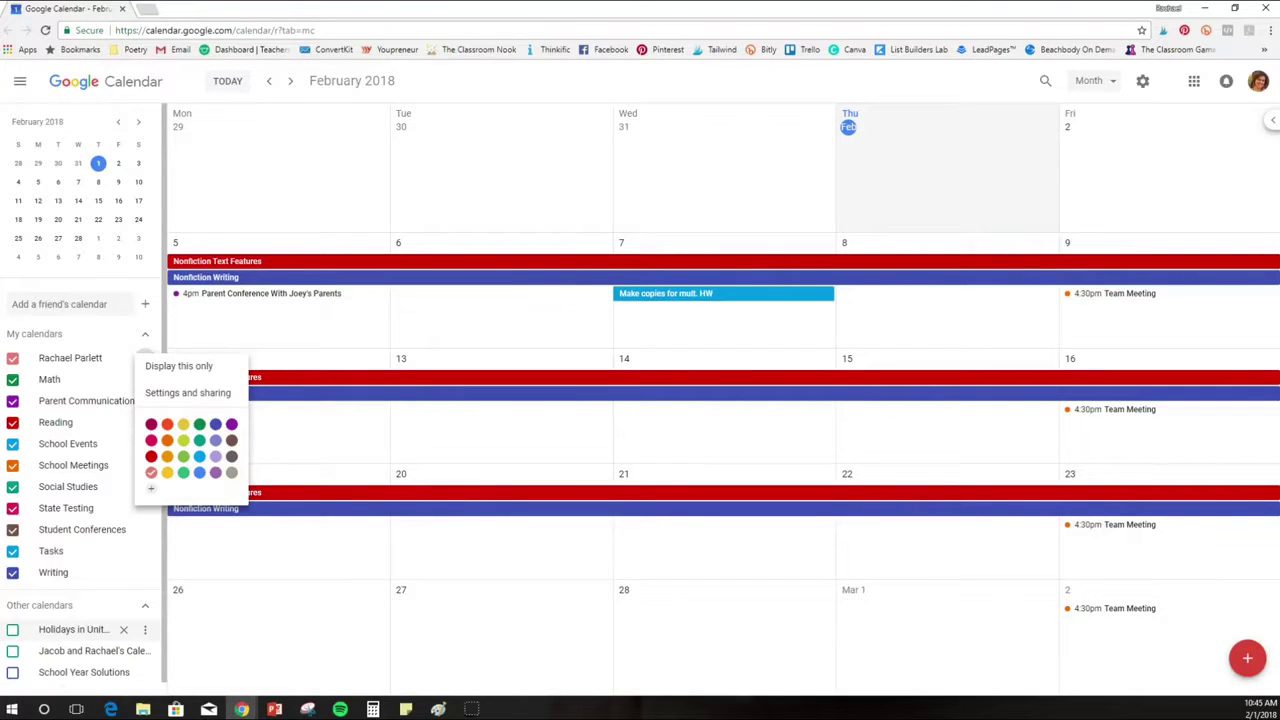
Step: Open the settings and sharing page of the Reading calendar and go to its section for sharing with specific people
left_click(145, 336)
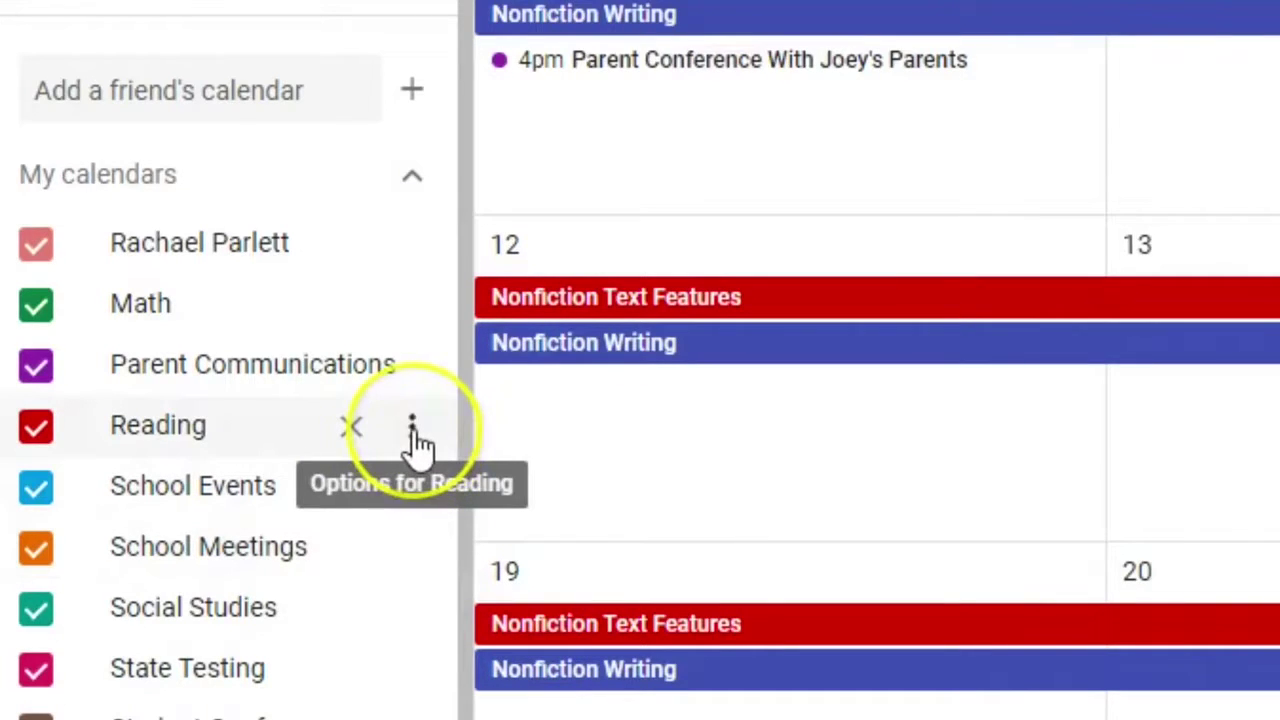
left_click(413, 432)
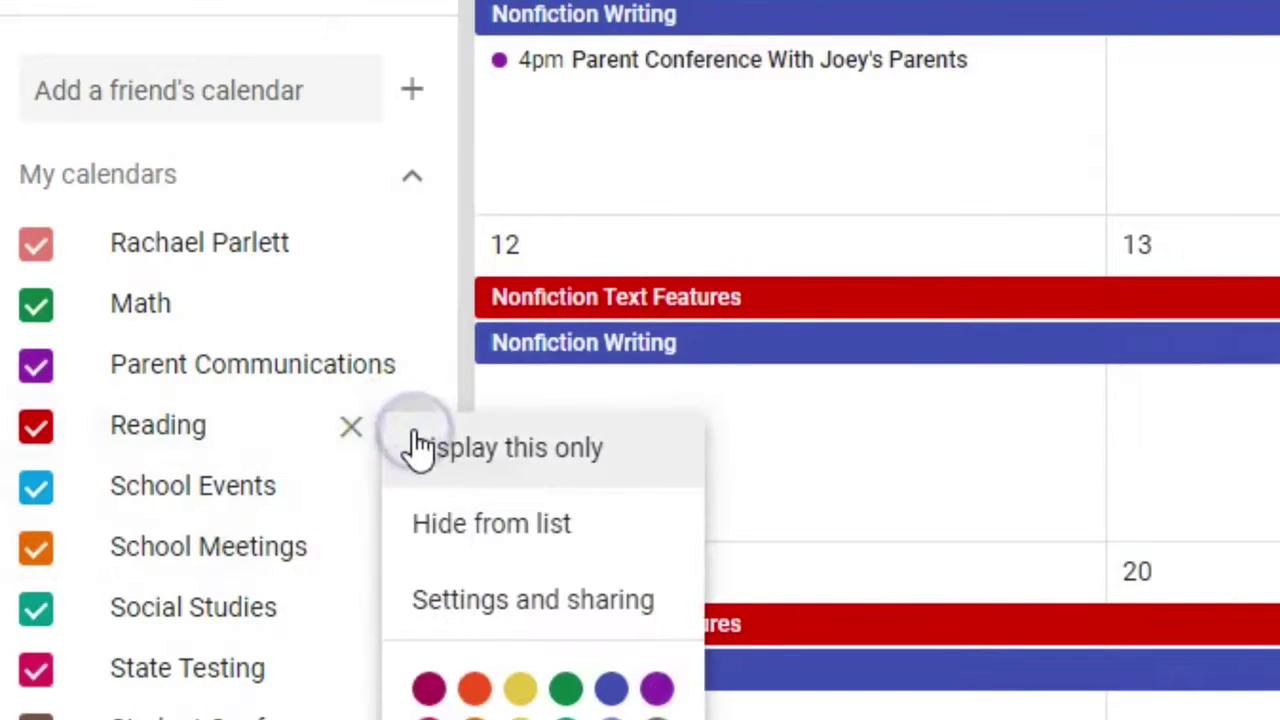
left_click(567, 607)
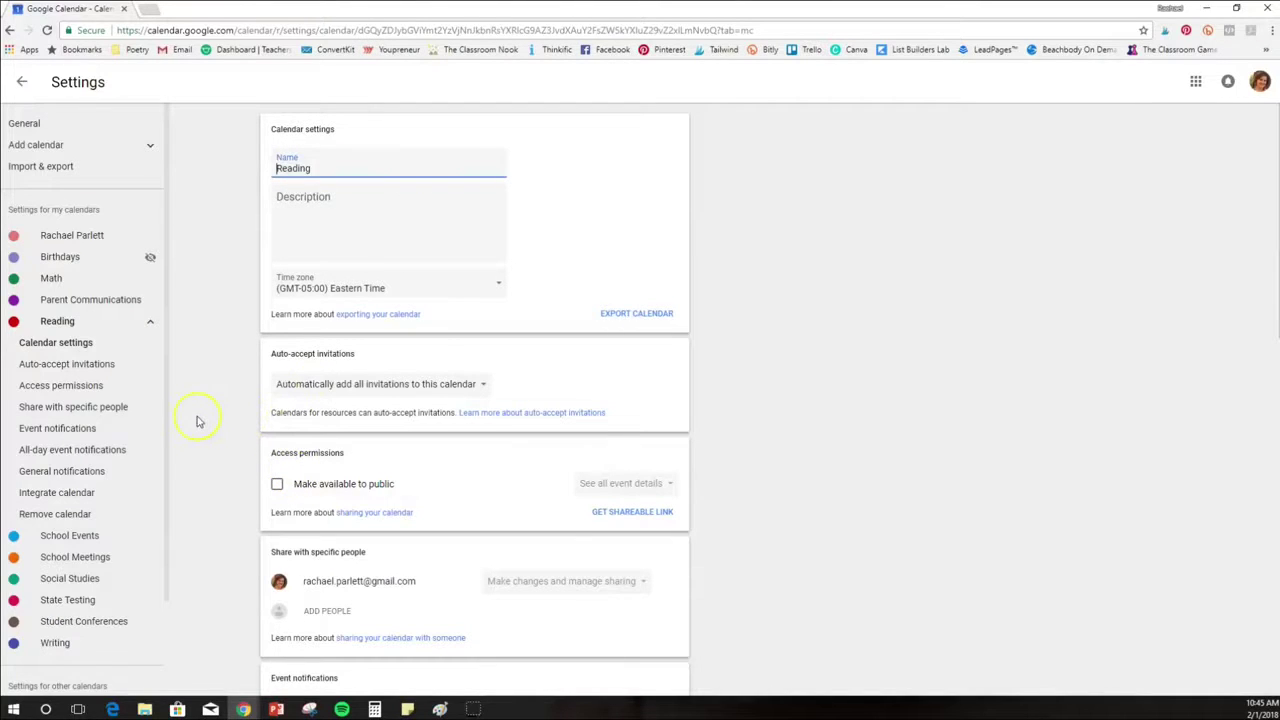
scroll(197, 421, "down", 2)
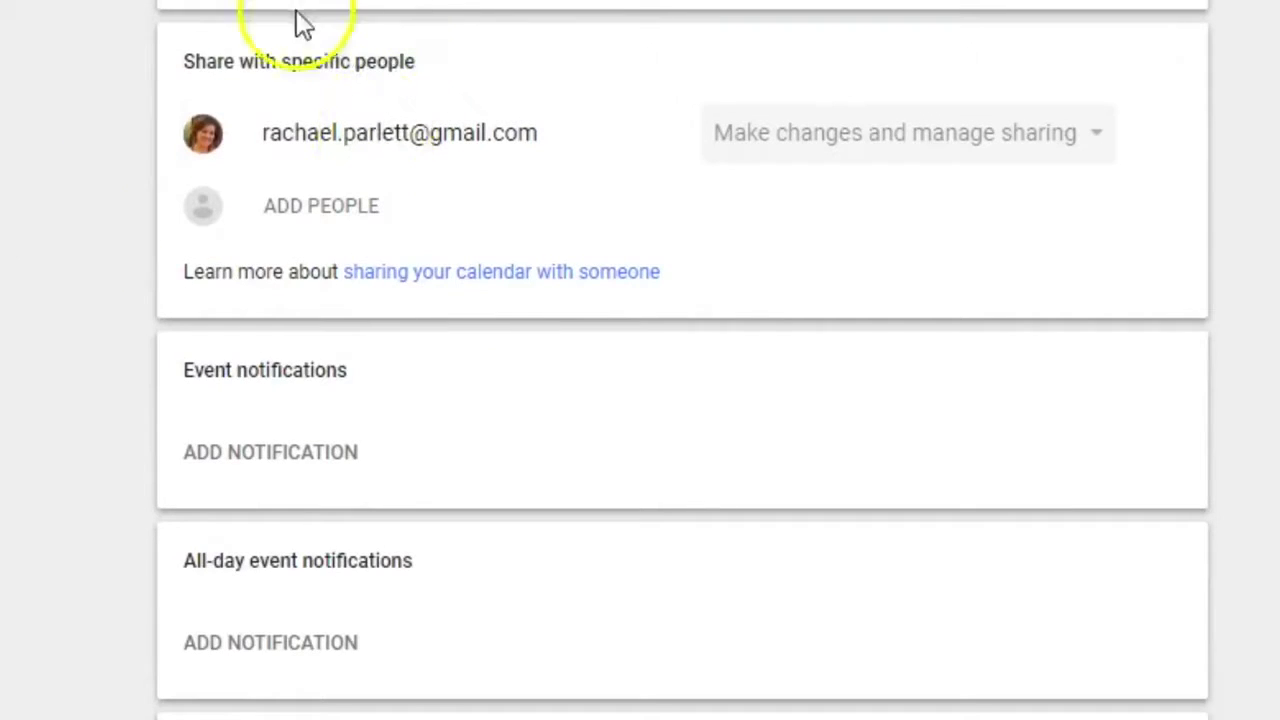
Step: View the options for adding people to the Reading calendar, cancel without adding anyone, and collapse the calendar's settings sections
left_click(291, 206)
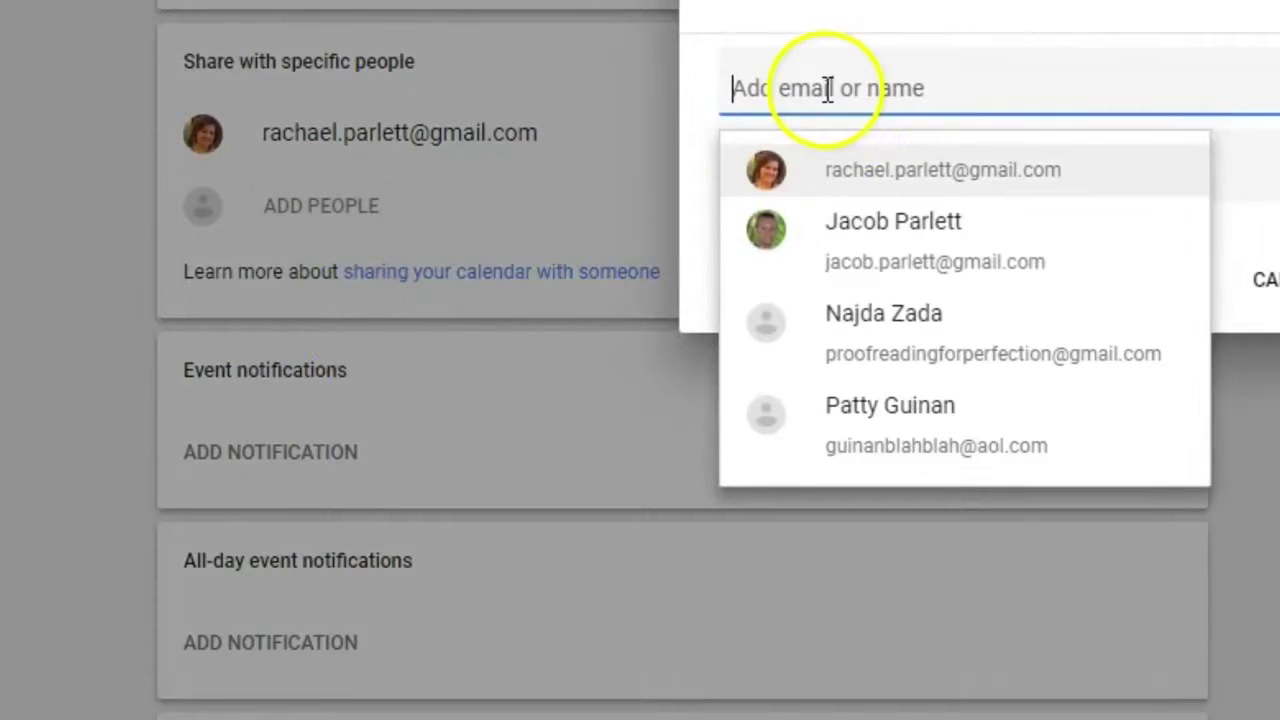
left_click(1266, 282)
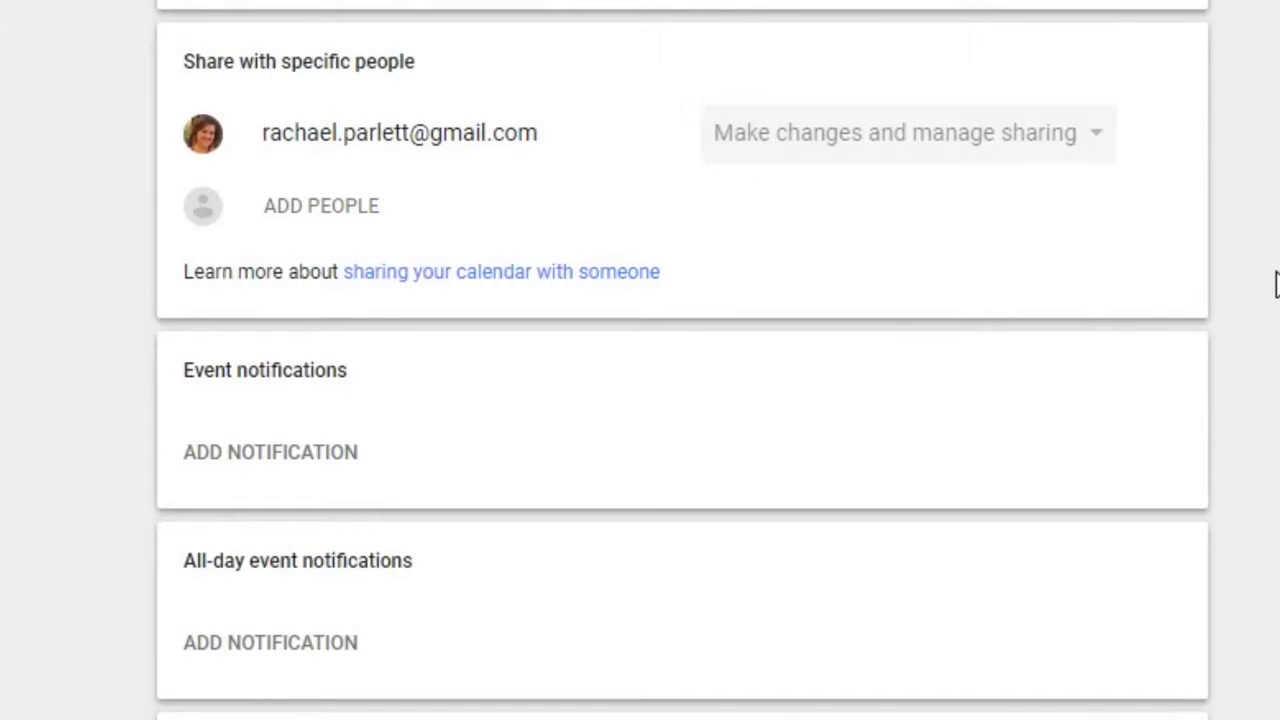
left_click(1274, 285)
left_click(621, 194)
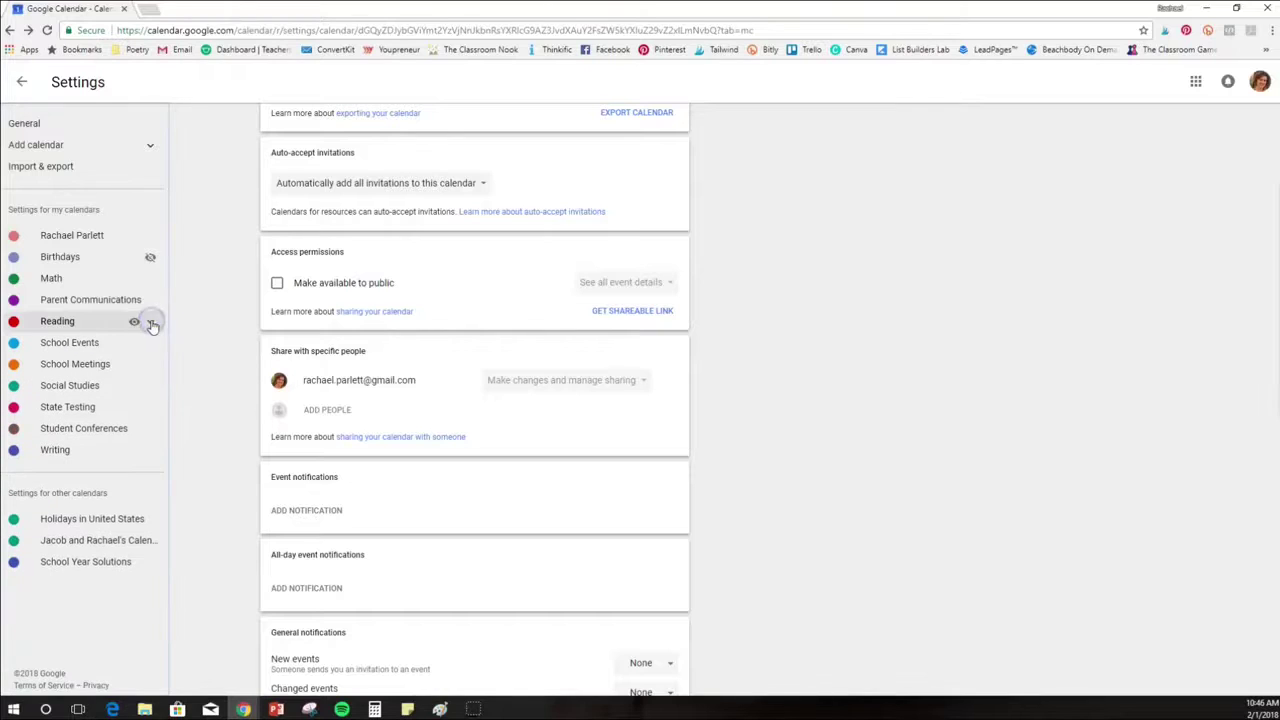
left_click(151, 324)
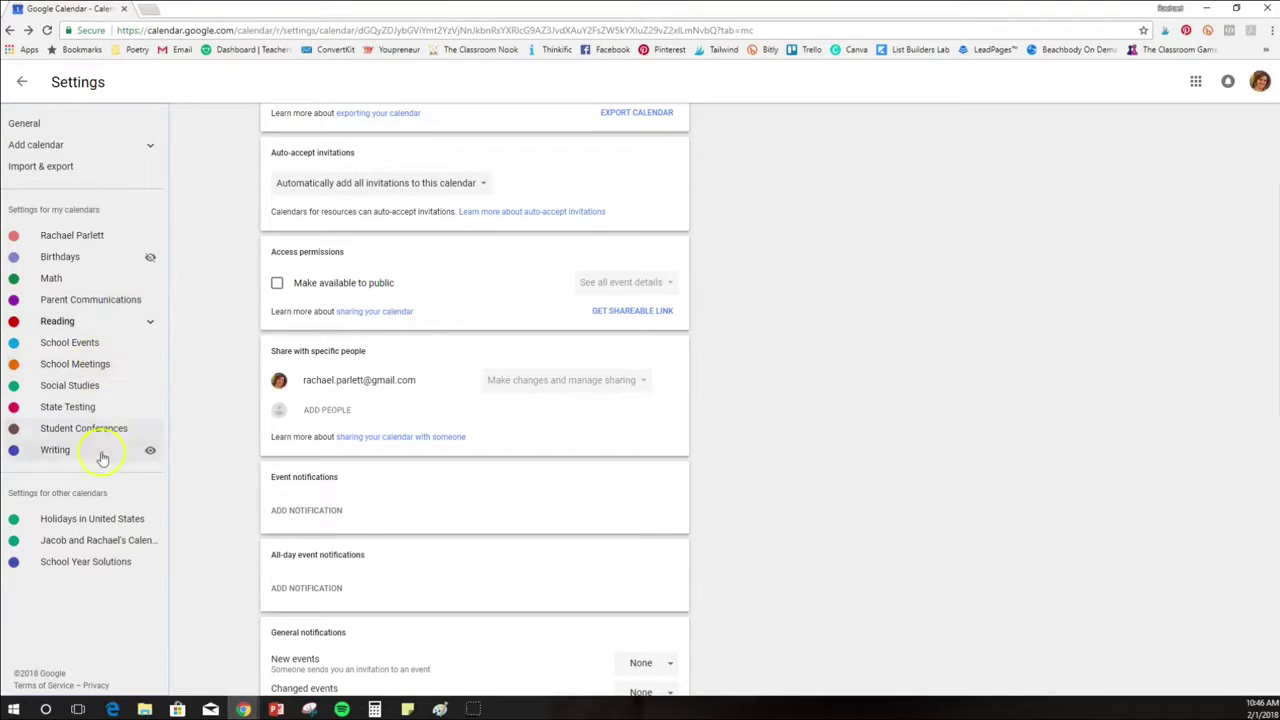